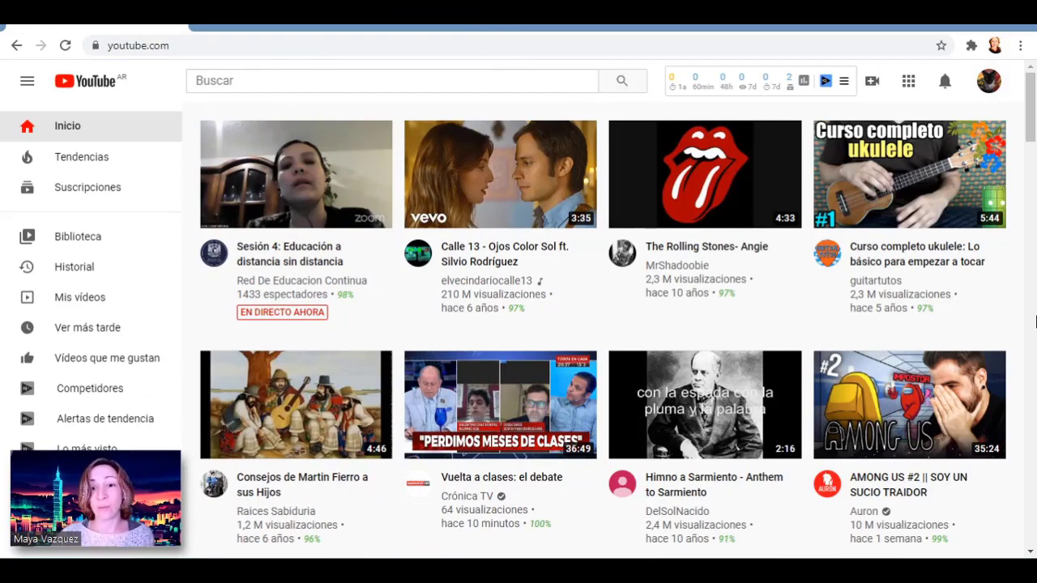
Mark the Vuelta a clases, Himno a Sarmiento and AMONG US videos as No me interesa.
scroll(1019, 429, down, 8)
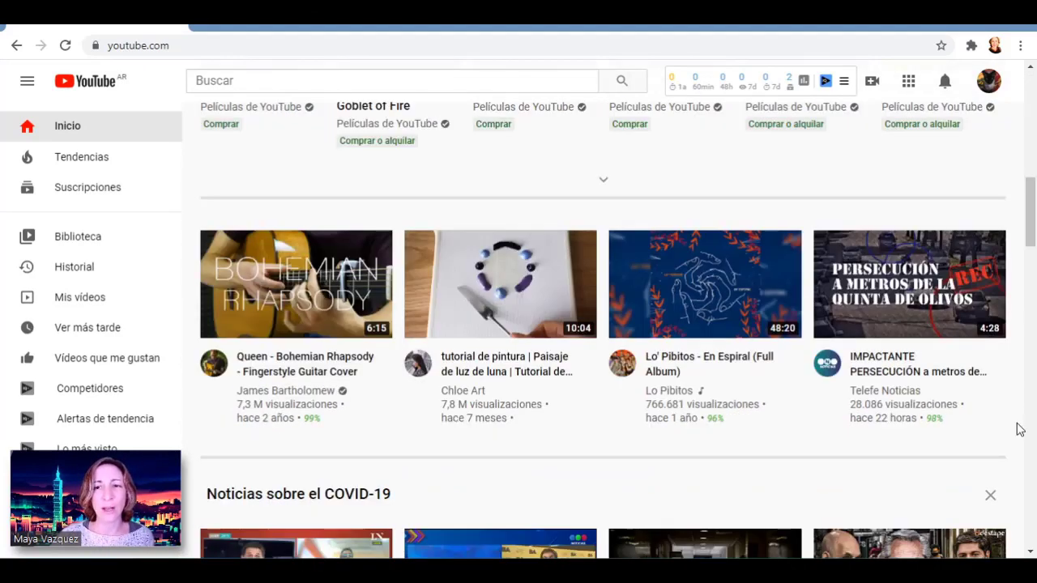
scroll(1019, 429, down, 4)
scroll(1027, 438, down, 3)
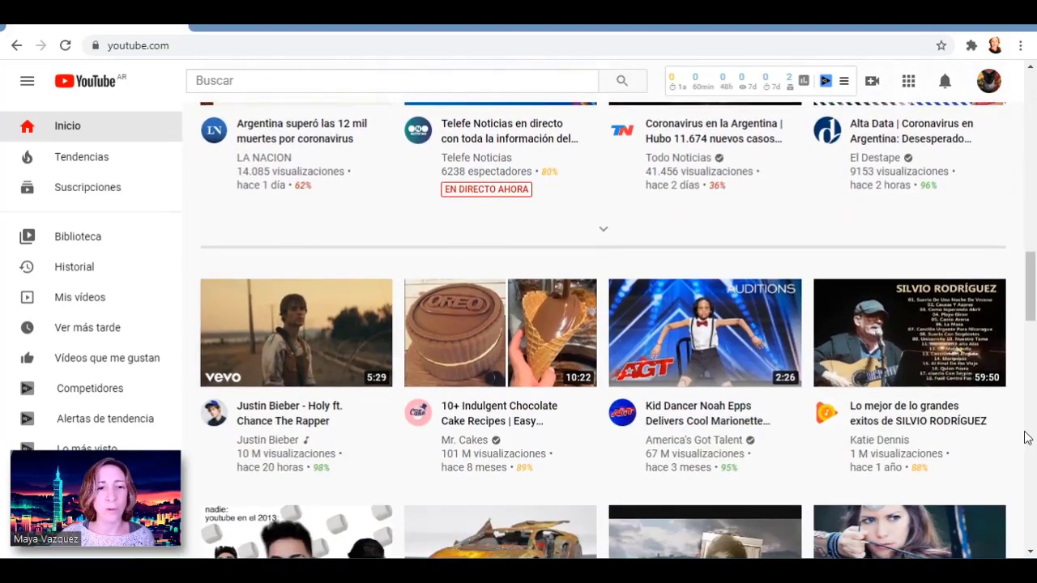
scroll(1027, 438, down, 4)
scroll(1028, 438, down, 1)
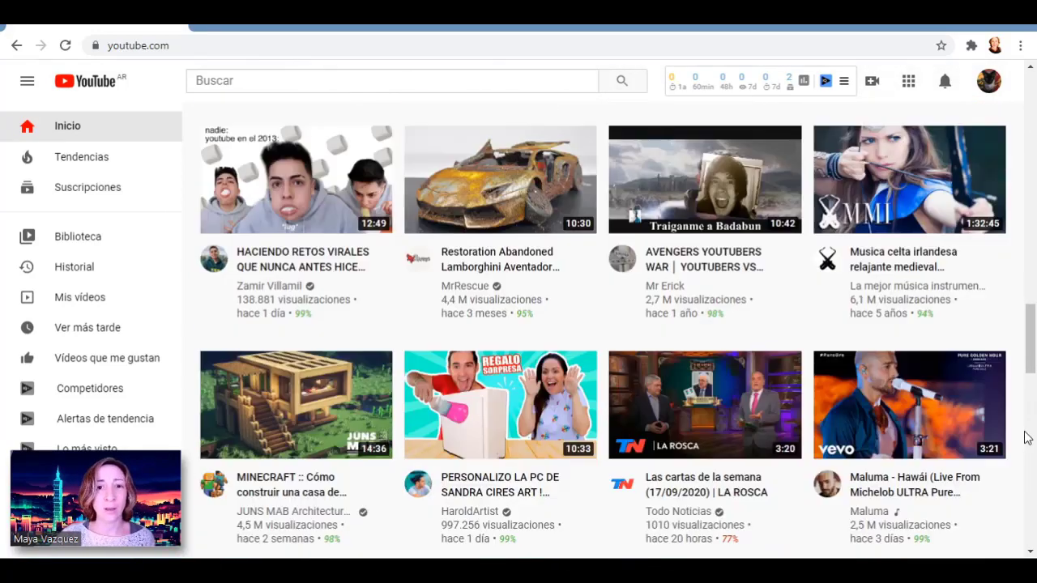
scroll(1027, 439, down, 2)
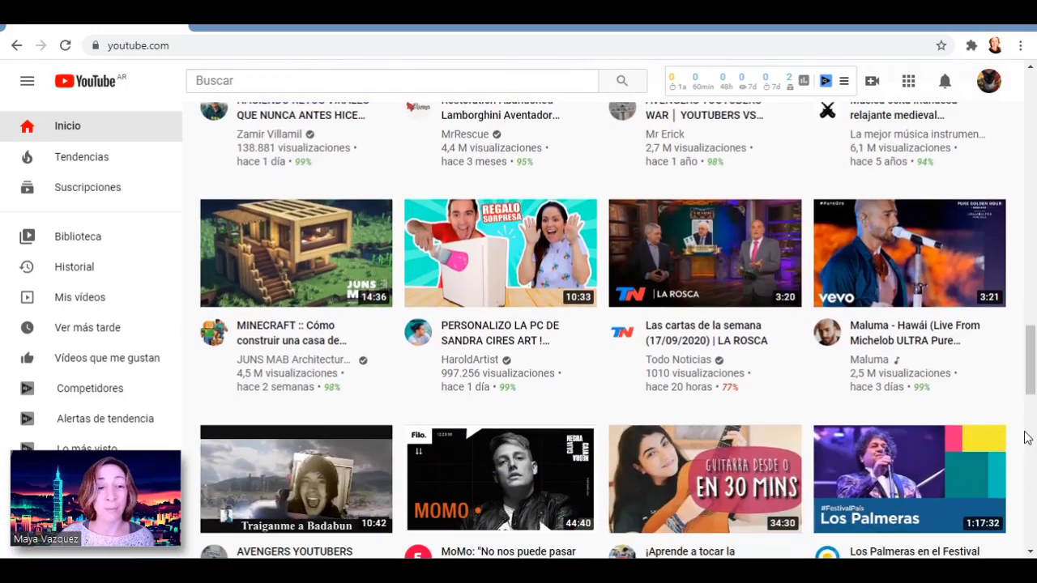
scroll(1027, 438, down, 3)
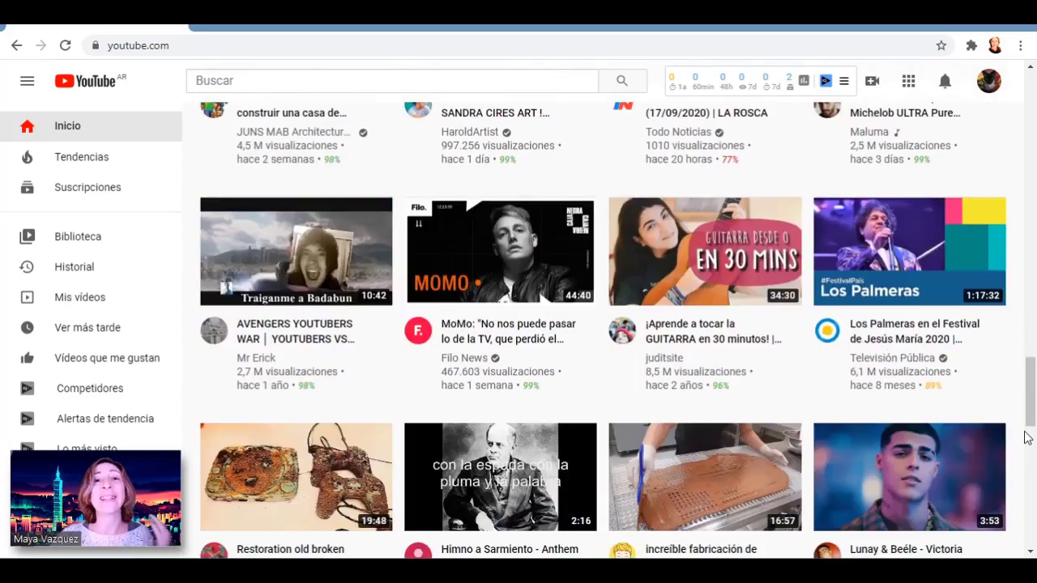
scroll(1027, 438, down, 3)
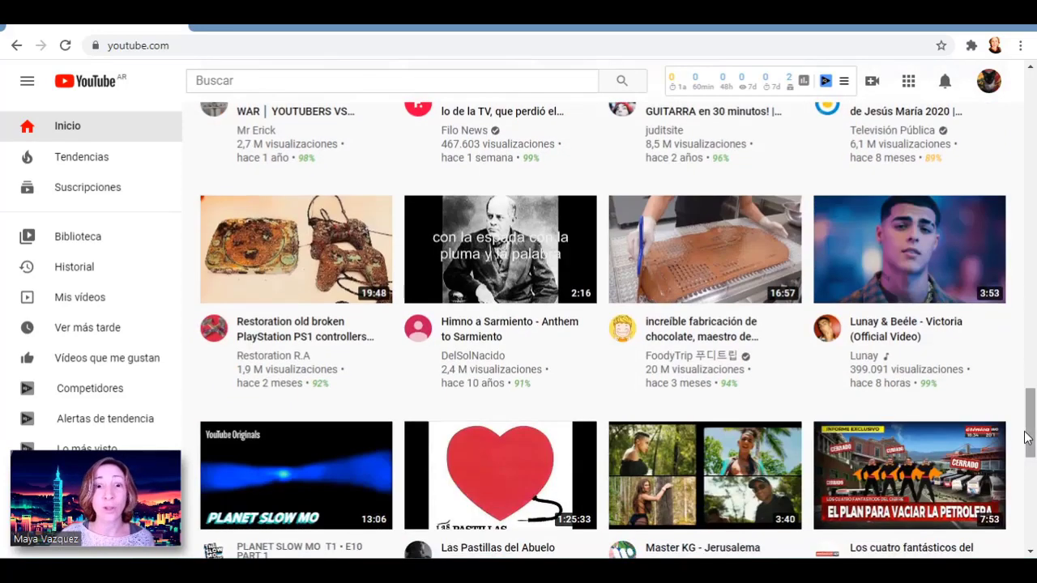
scroll(1027, 438, down, 2)
scroll(1027, 439, down, 1)
scroll(1027, 438, down, 2)
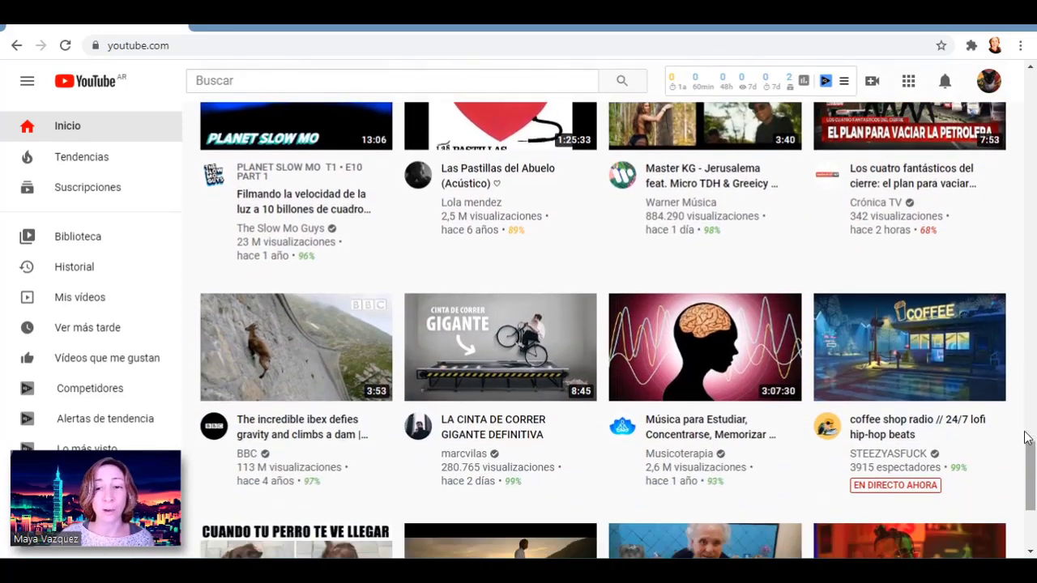
scroll(1027, 438, down, 3)
scroll(1027, 438, down, 5)
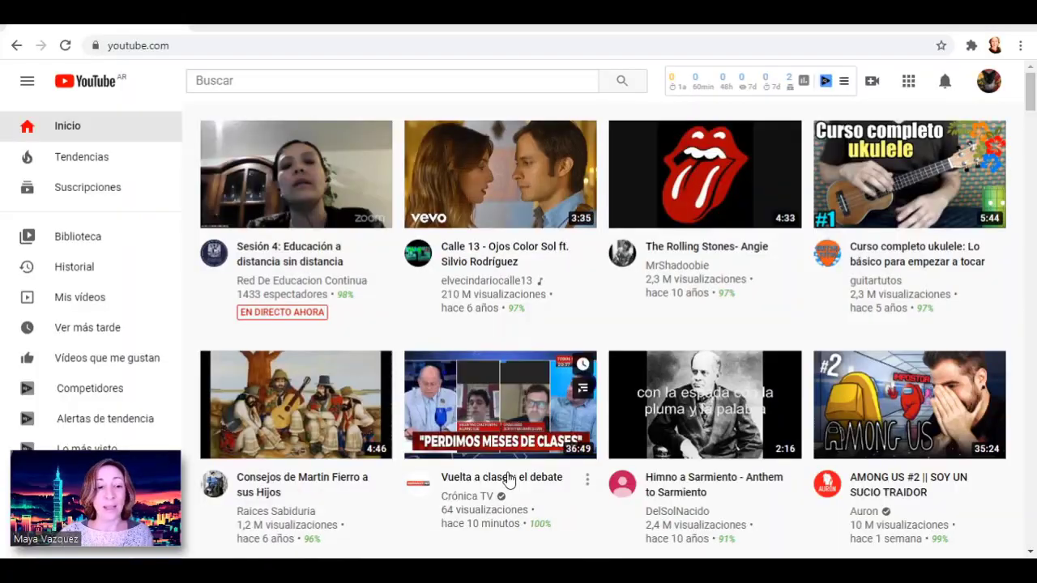
click(588, 483)
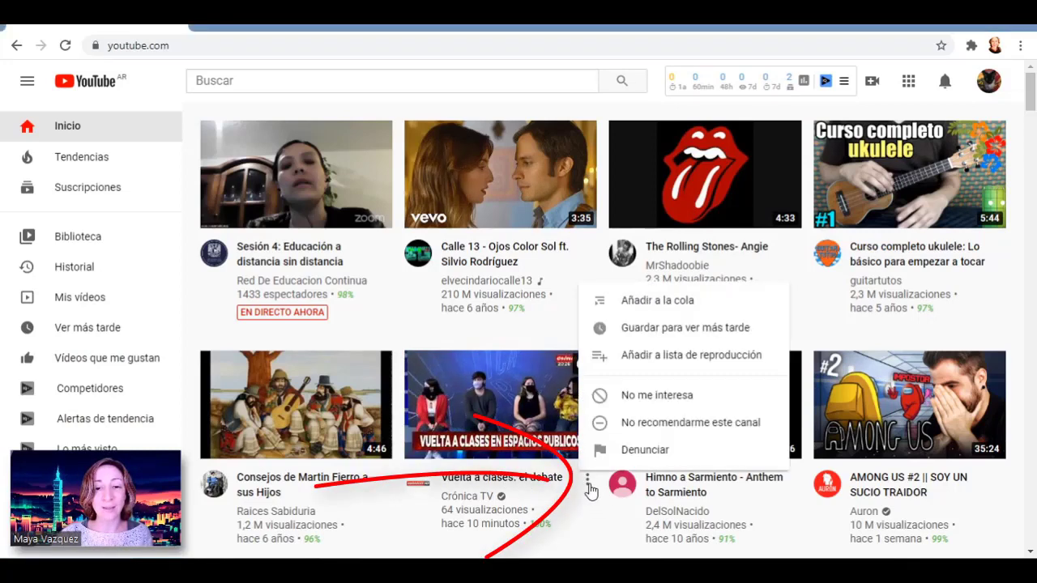
click(736, 398)
click(791, 483)
click(863, 397)
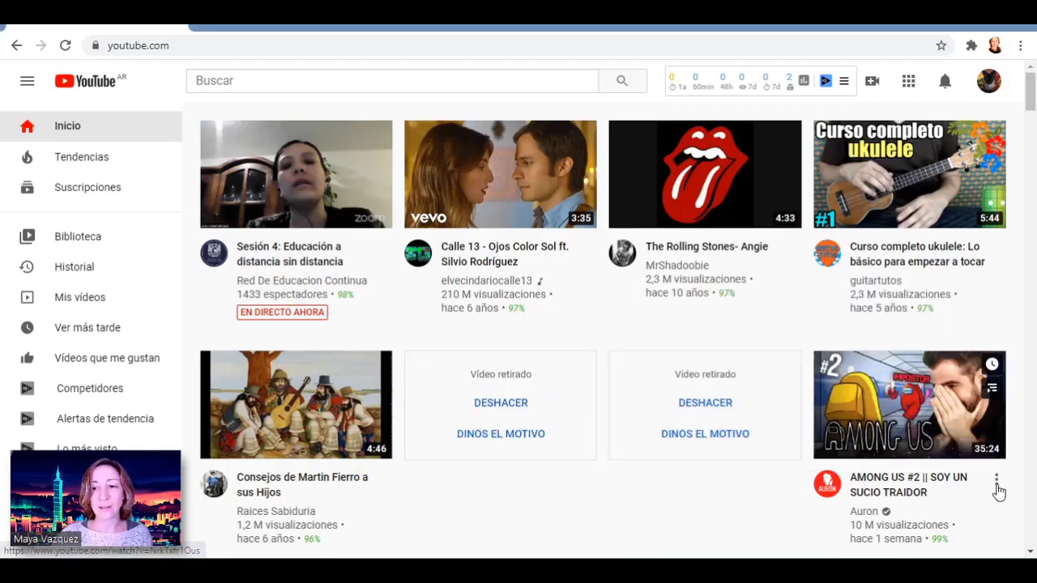
click(996, 484)
click(980, 399)
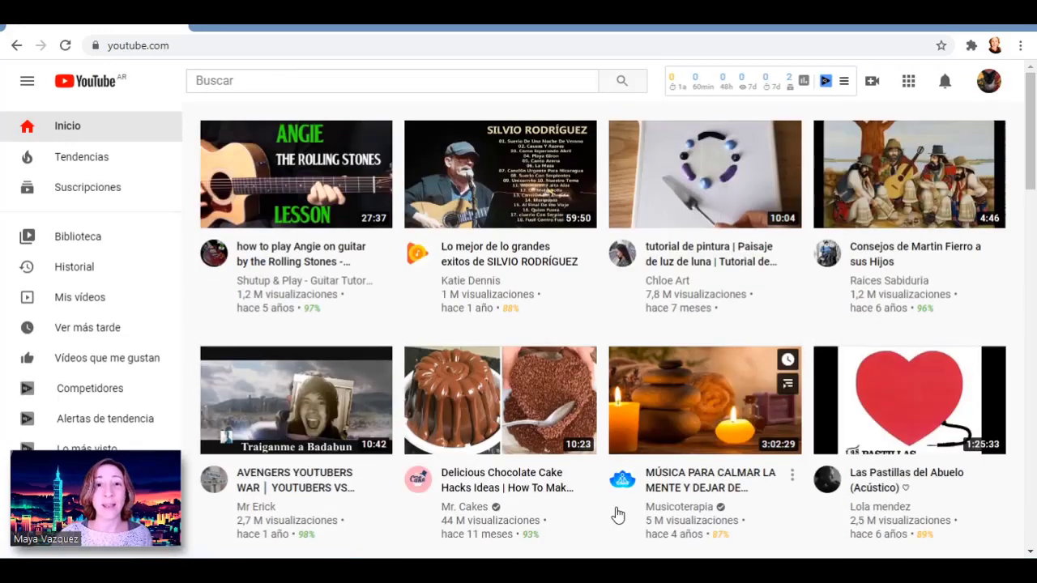
Dismiss the Películas recomendadas shelf from the home feed.
scroll(617, 515, down, 5)
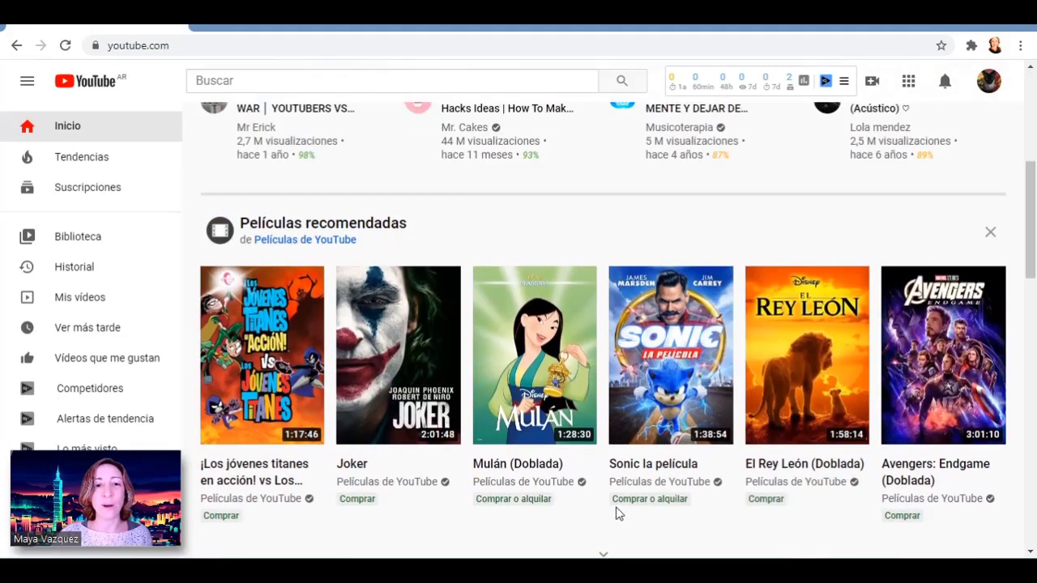
click(991, 233)
scroll(754, 431, down, 3)
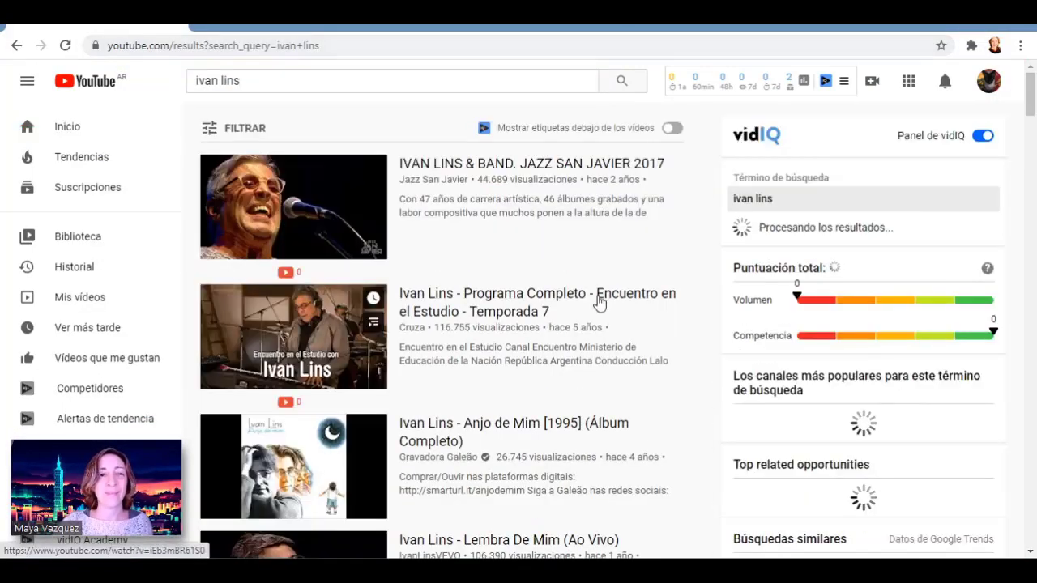
Open the Ivan Lins jazz festival video, like it, and subscribe to Jazz San Javier.
click(344, 213)
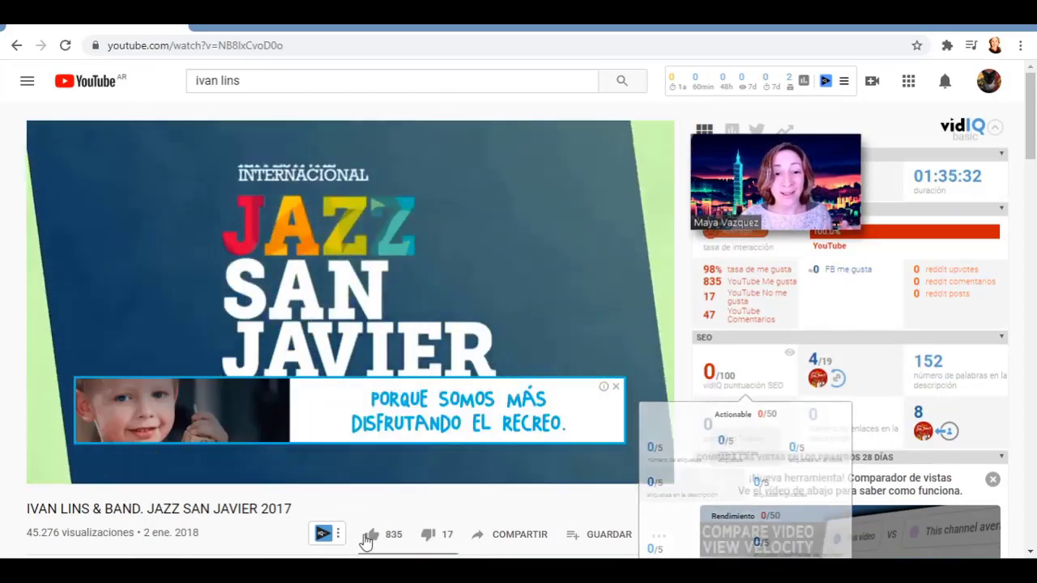
click(371, 534)
scroll(648, 518, down, 1)
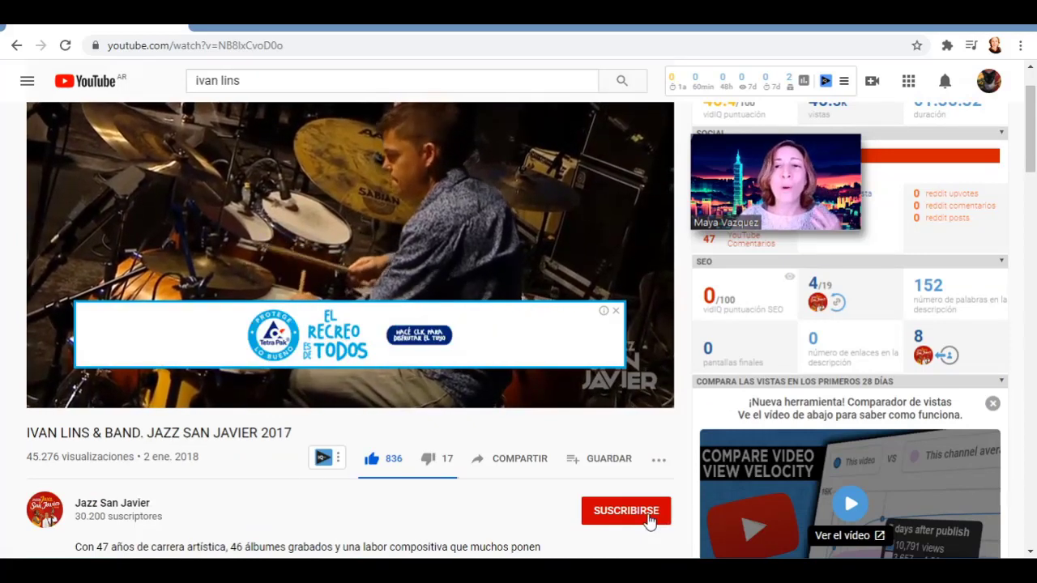
click(648, 510)
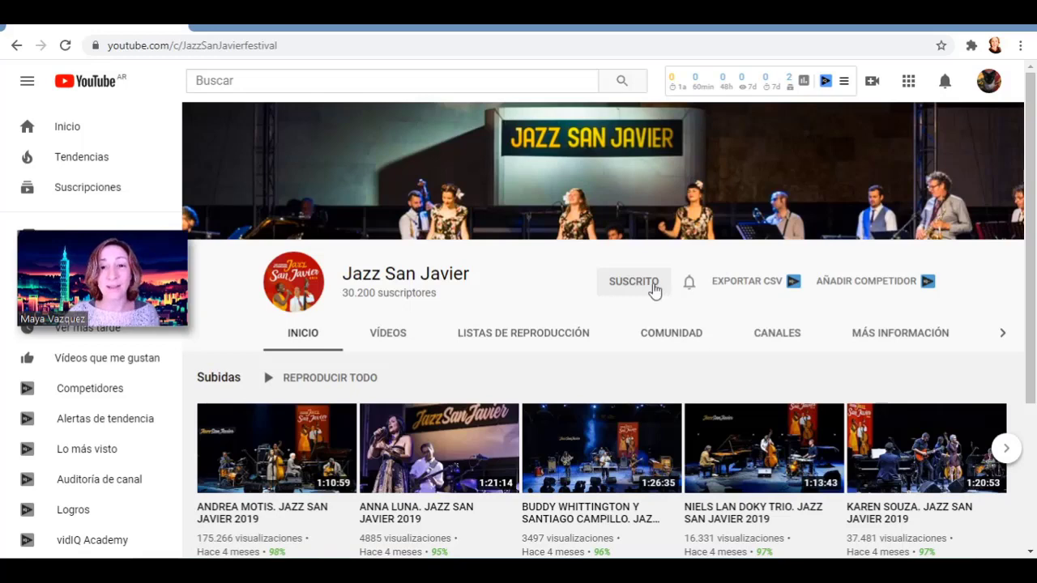
Show Jazz San Javier's bell notification choices: Todas, Personalizadas, Ninguna.
click(691, 284)
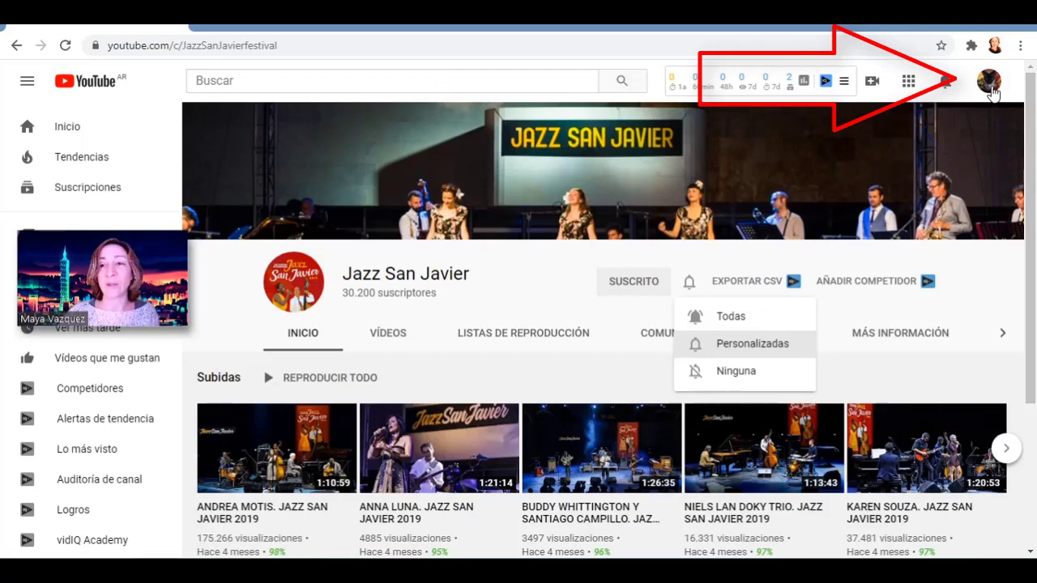
Open Configuración, check the Google profile editor, then open the channel's Estado y funciones page.
click(989, 84)
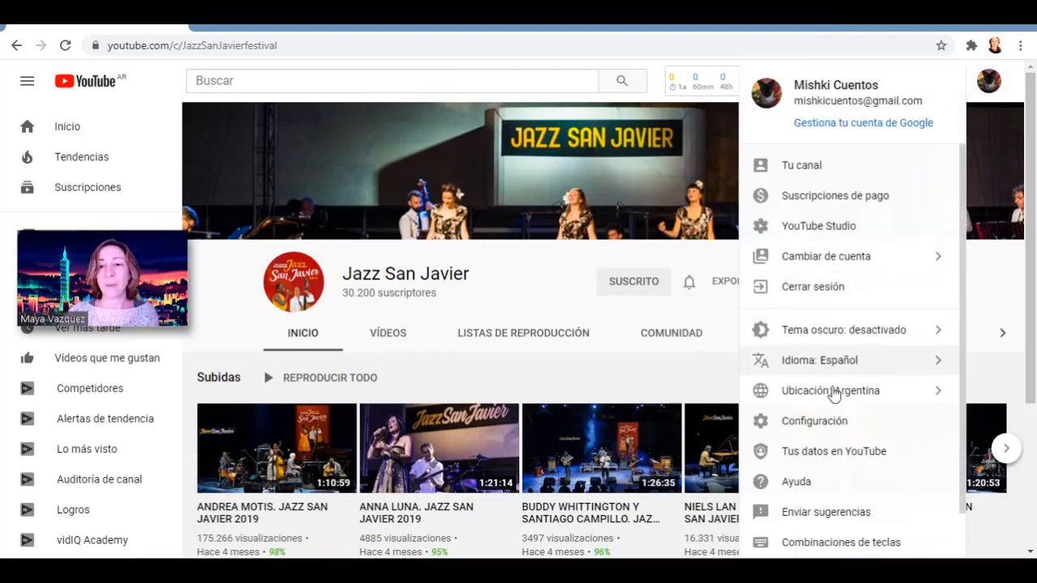
click(849, 430)
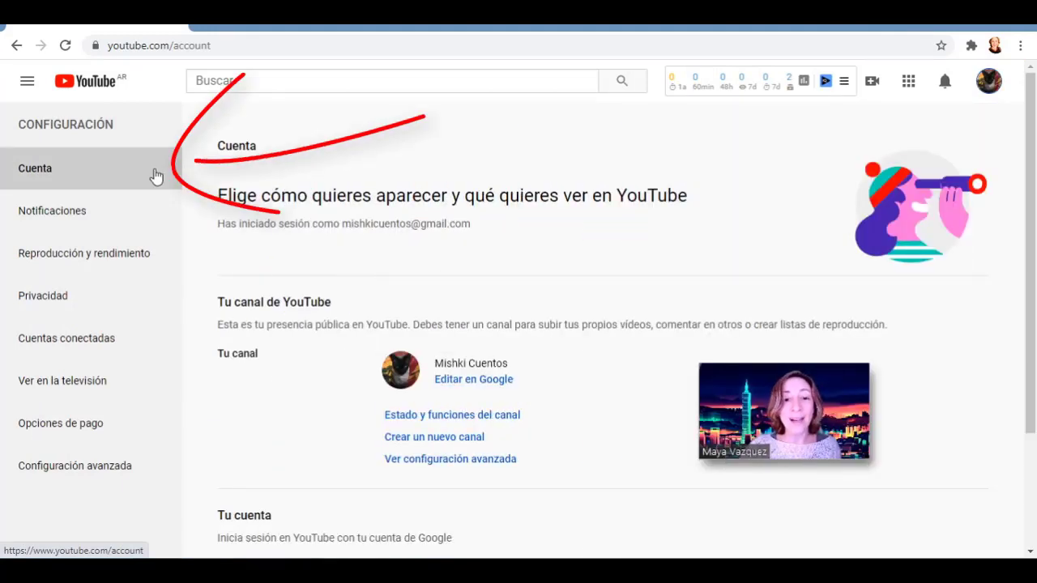
click(500, 384)
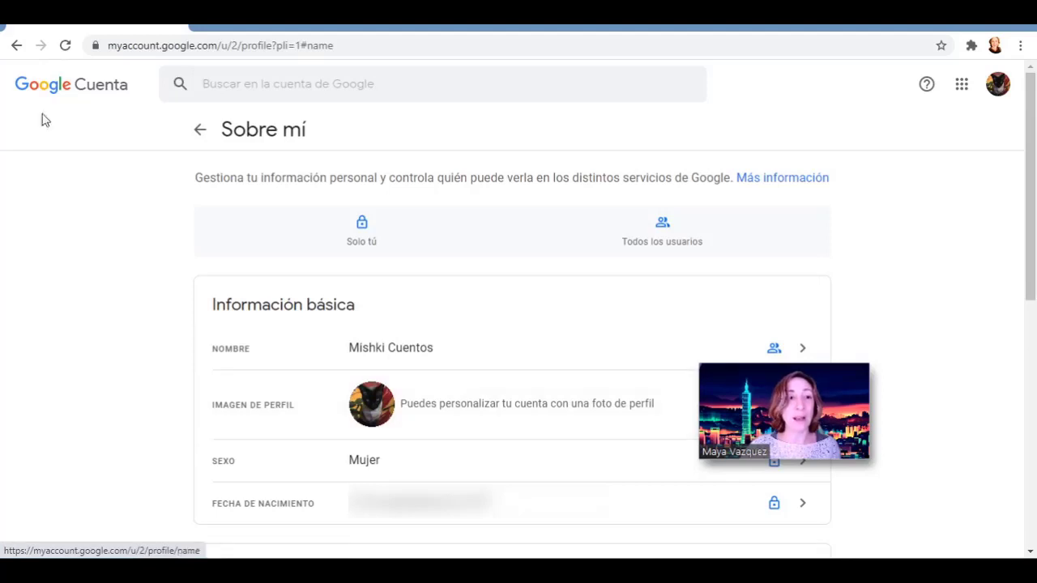
click(17, 46)
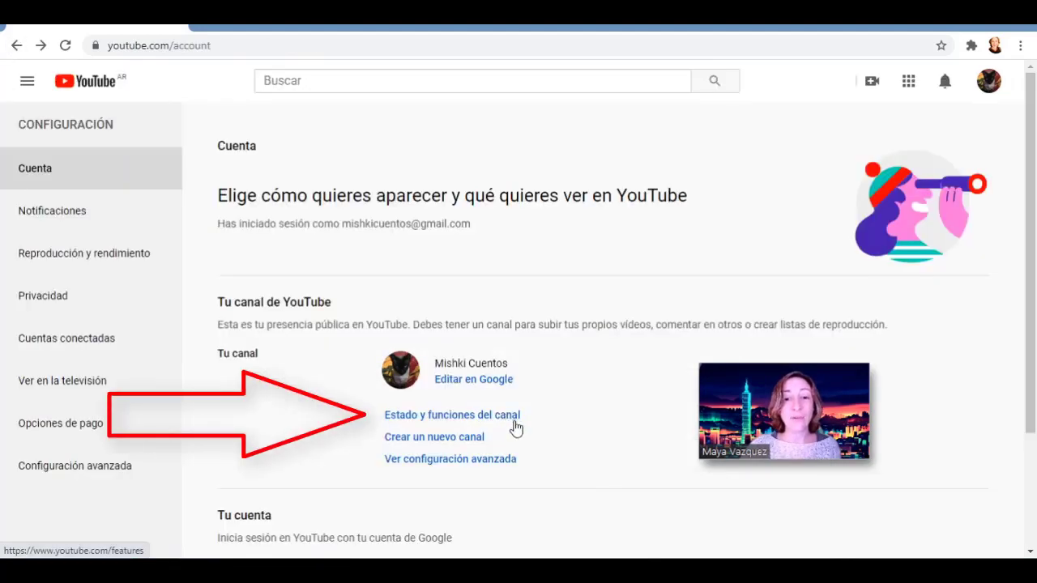
click(507, 421)
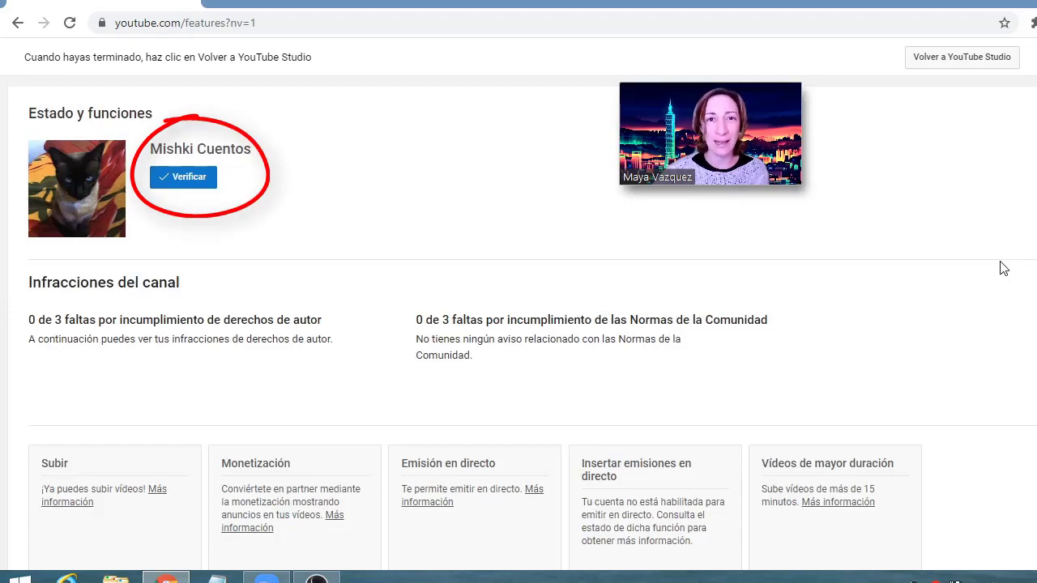
Start verifying the channel by phone, receiving the code by text message.
scroll(520, 400, down, 2)
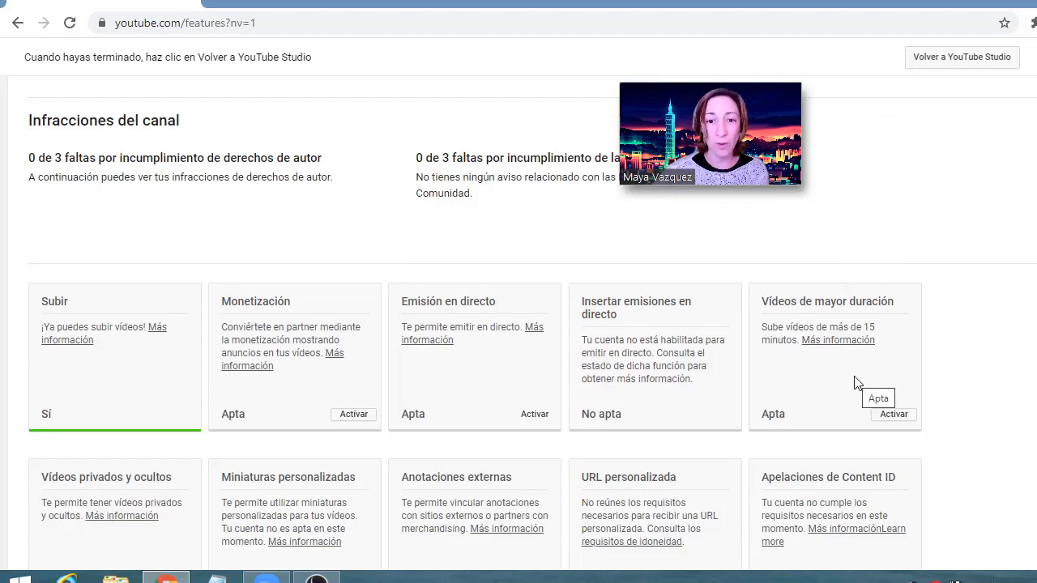
scroll(203, 185, up, 2)
click(202, 184)
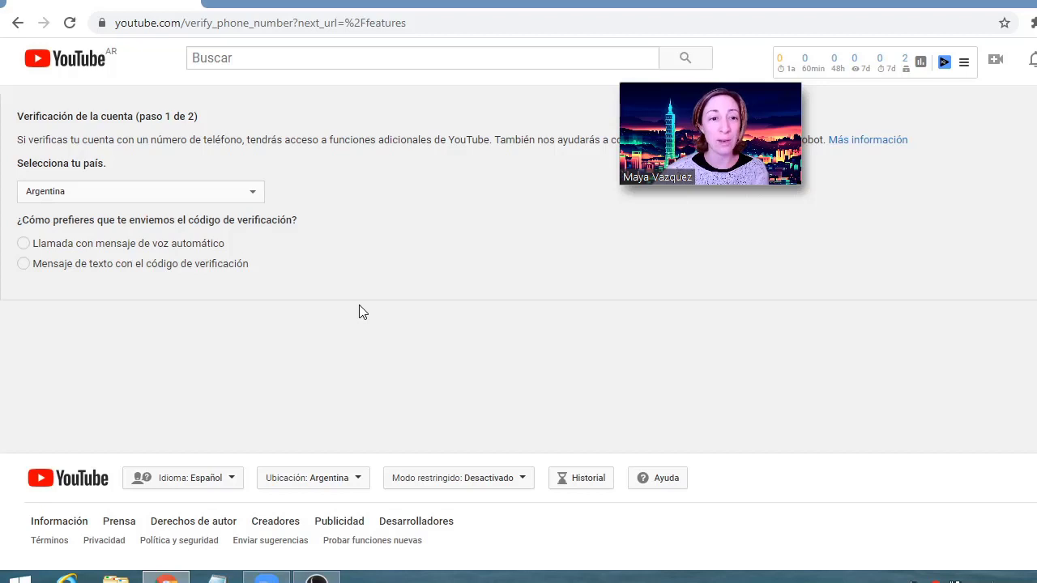
click(22, 263)
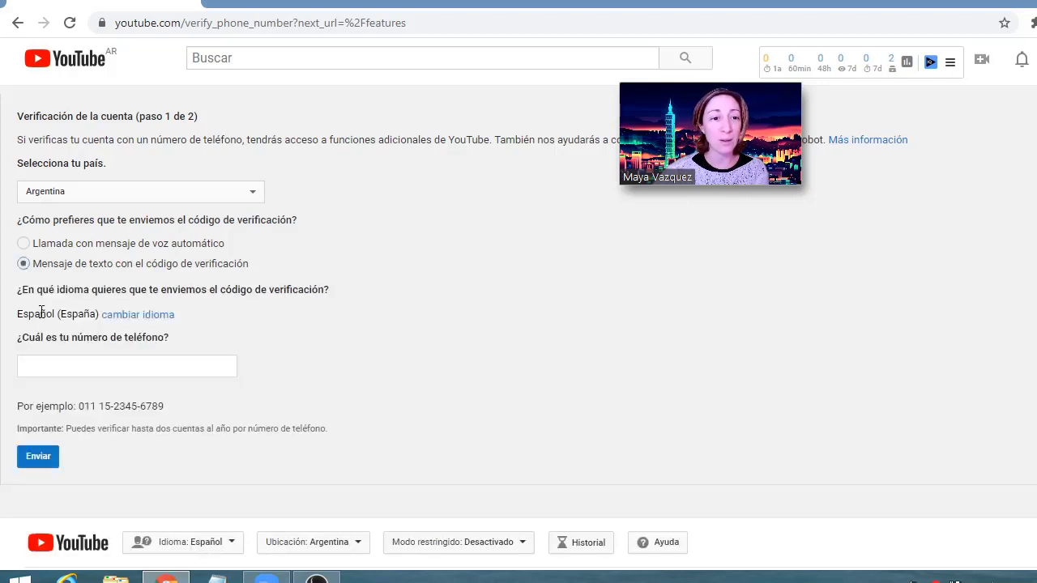
click(202, 366)
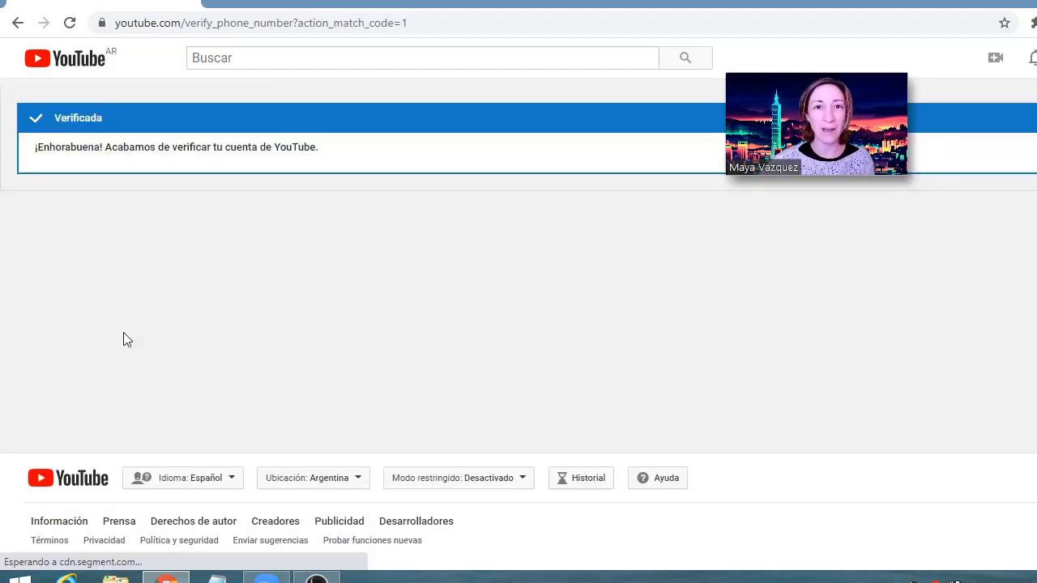
Return to the channel features page and activate Emisión en directo.
click(18, 22)
click(17, 23)
click(18, 23)
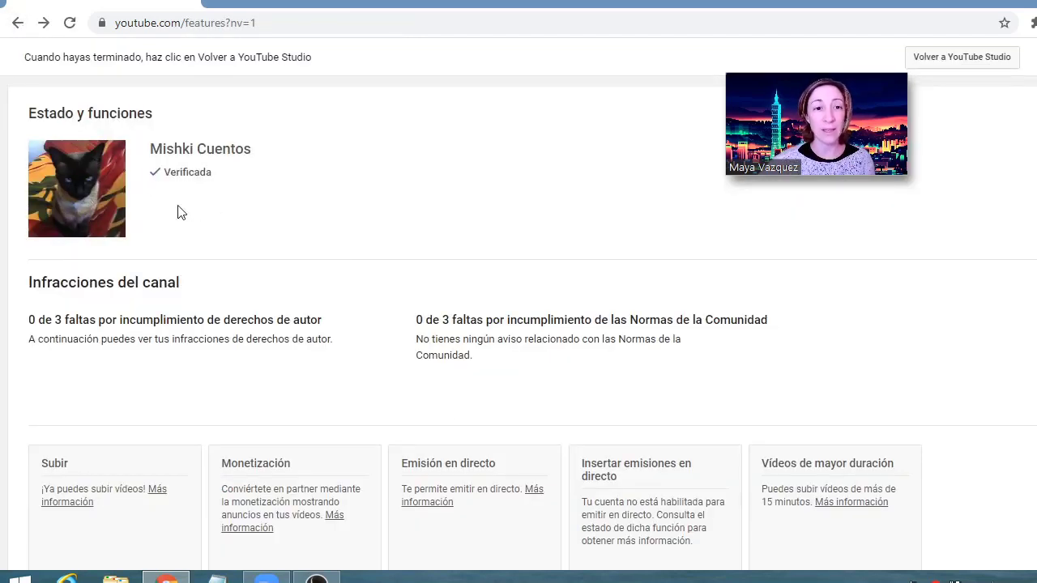
scroll(846, 295, down, 1)
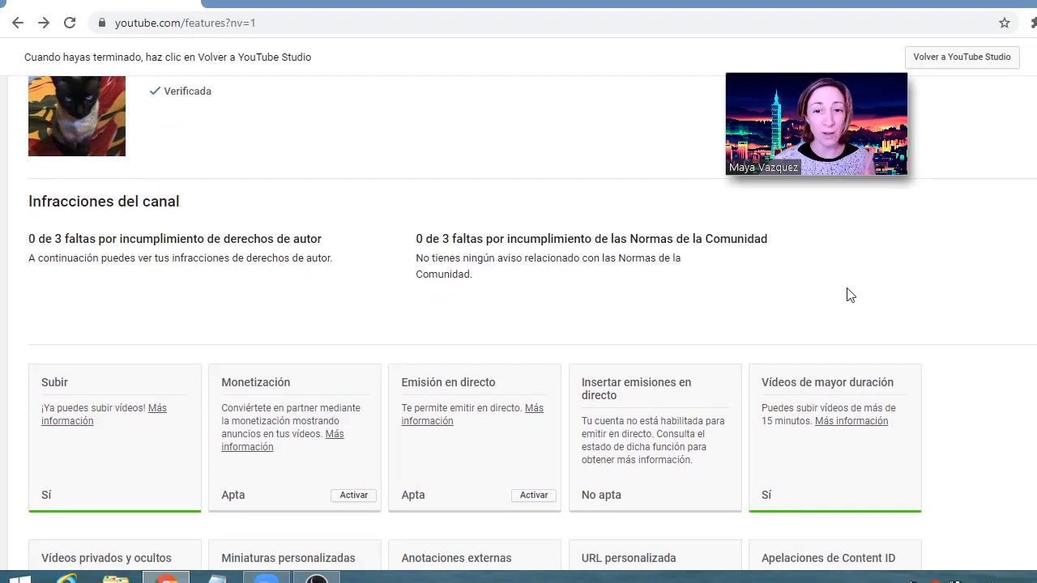
click(534, 496)
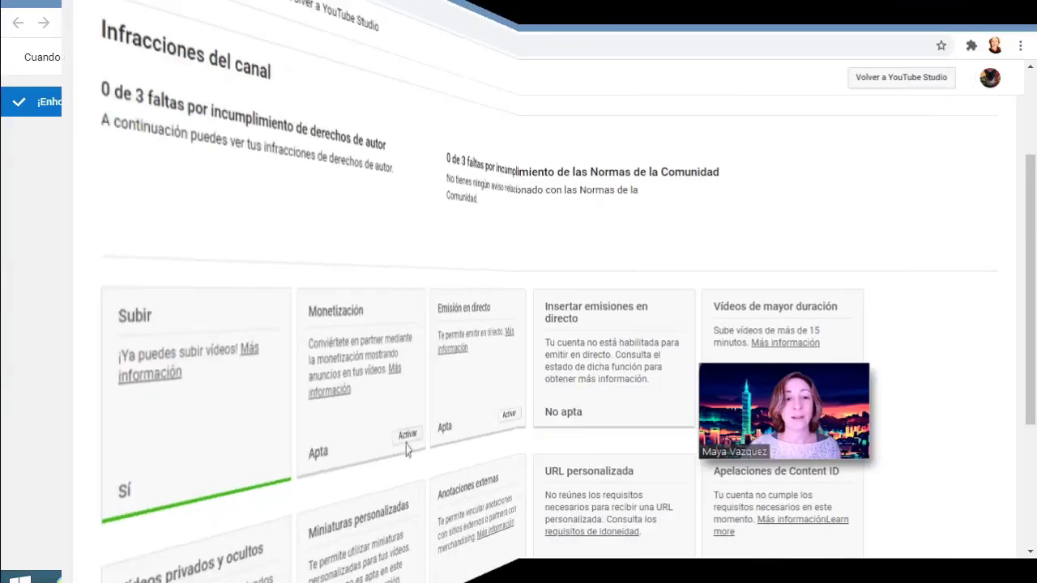
Glance at monetization and the advanced account settings, then open the Notificaciones settings.
click(332, 418)
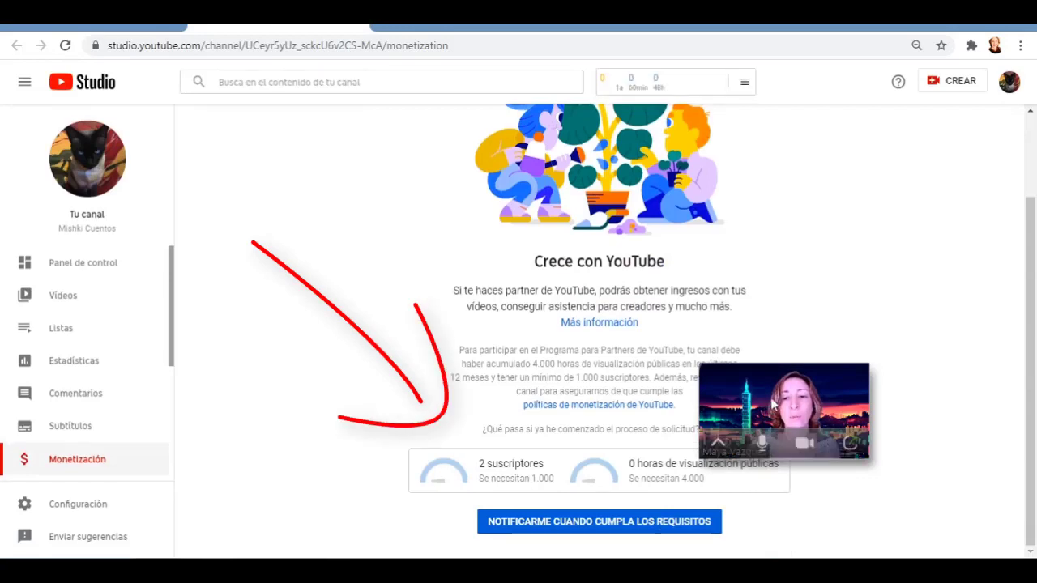
drag(774, 405, 867, 331)
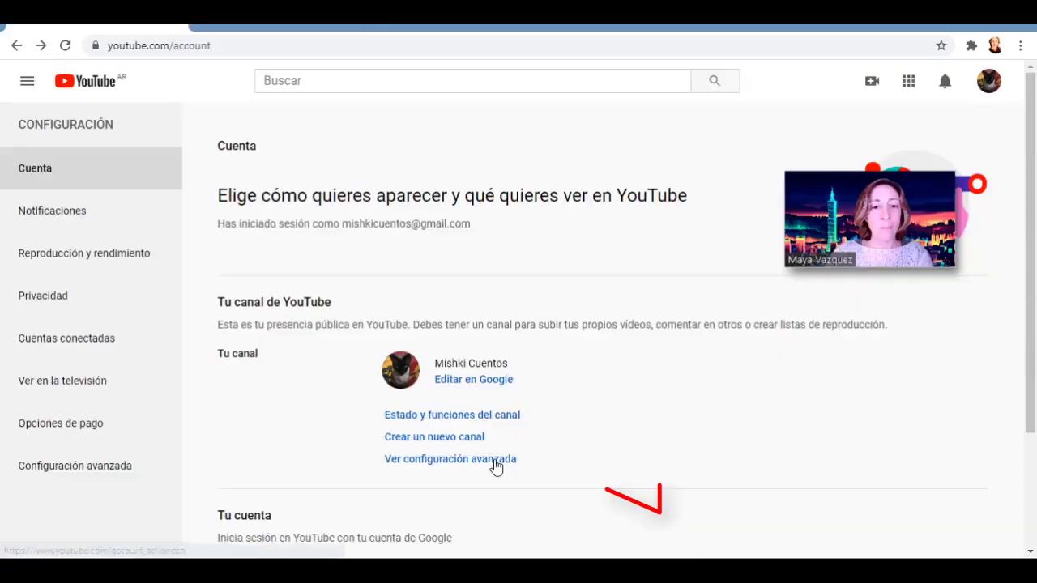
click(492, 462)
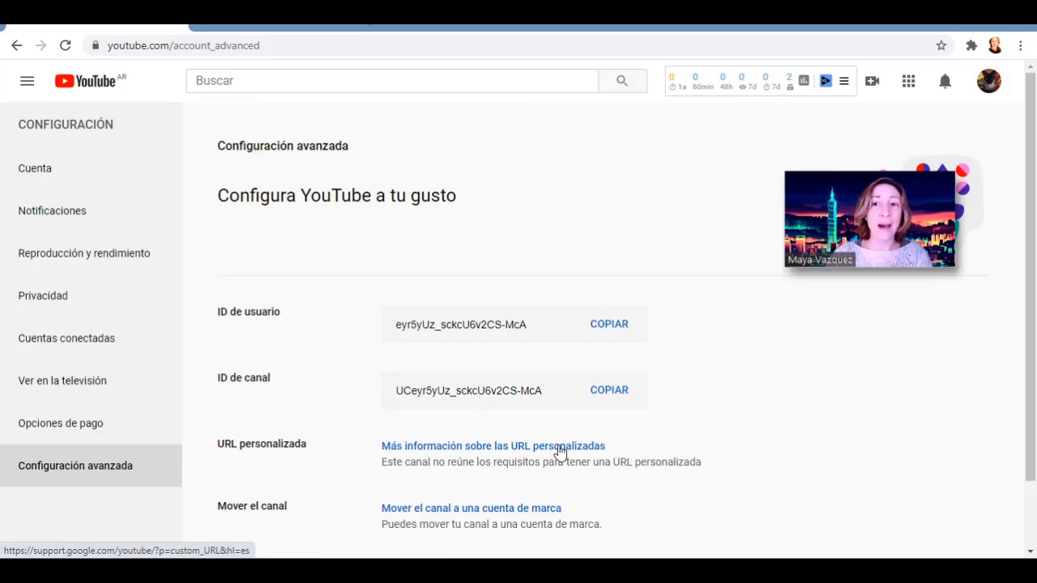
click(78, 221)
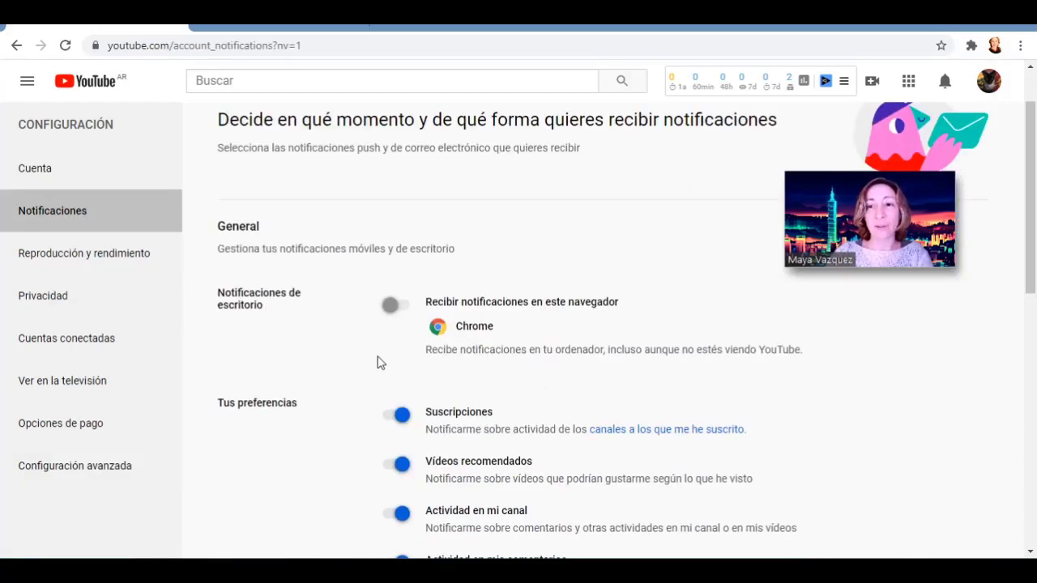
Turn off Vídeos recomendados notifications and the activity e-mail Permiso switch, then open Privacidad.
scroll(342, 447, down, 2)
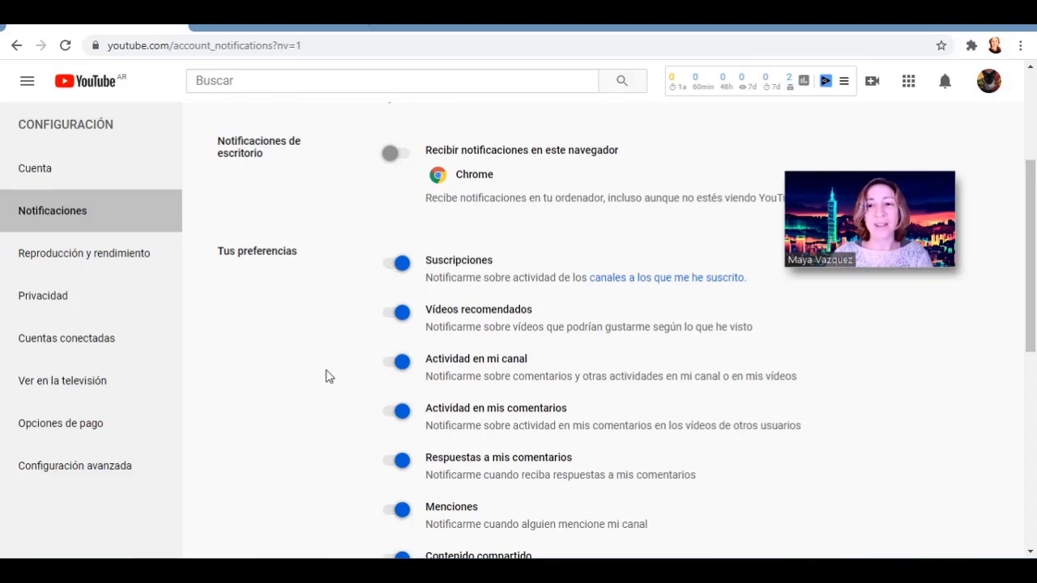
click(388, 318)
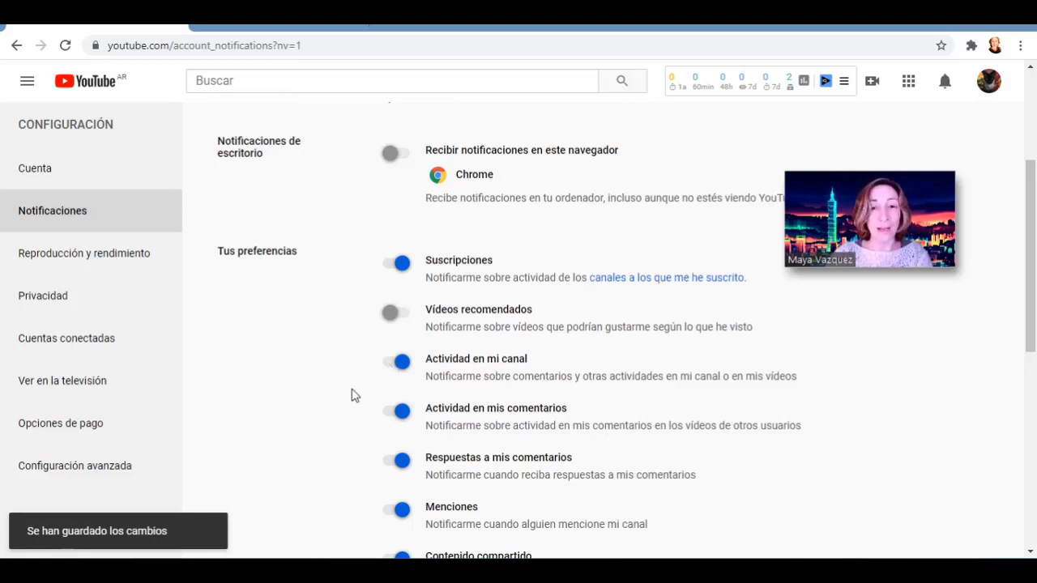
scroll(351, 394, down, 1)
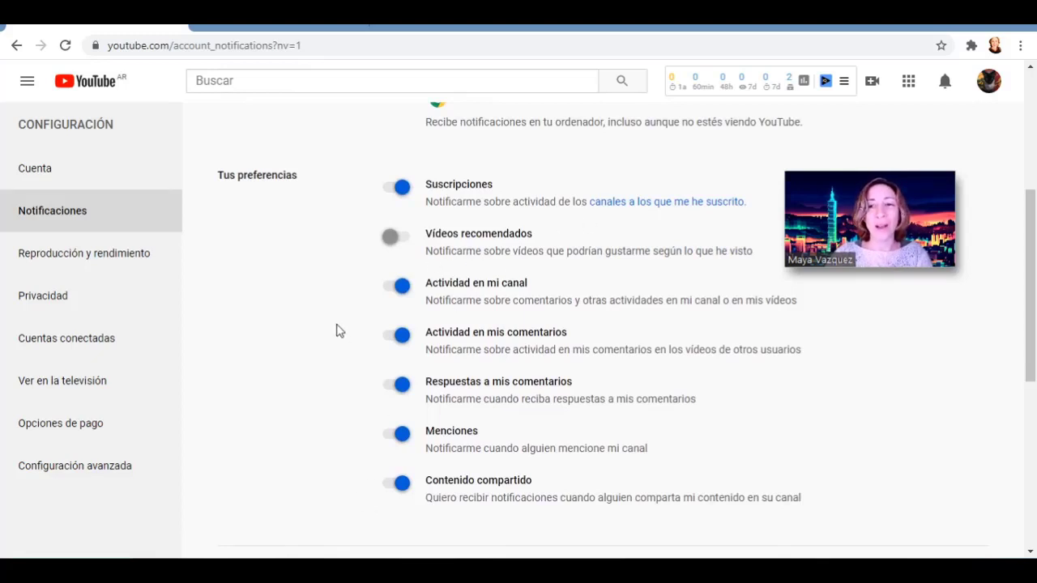
scroll(338, 329, down, 2)
scroll(338, 329, down, 3)
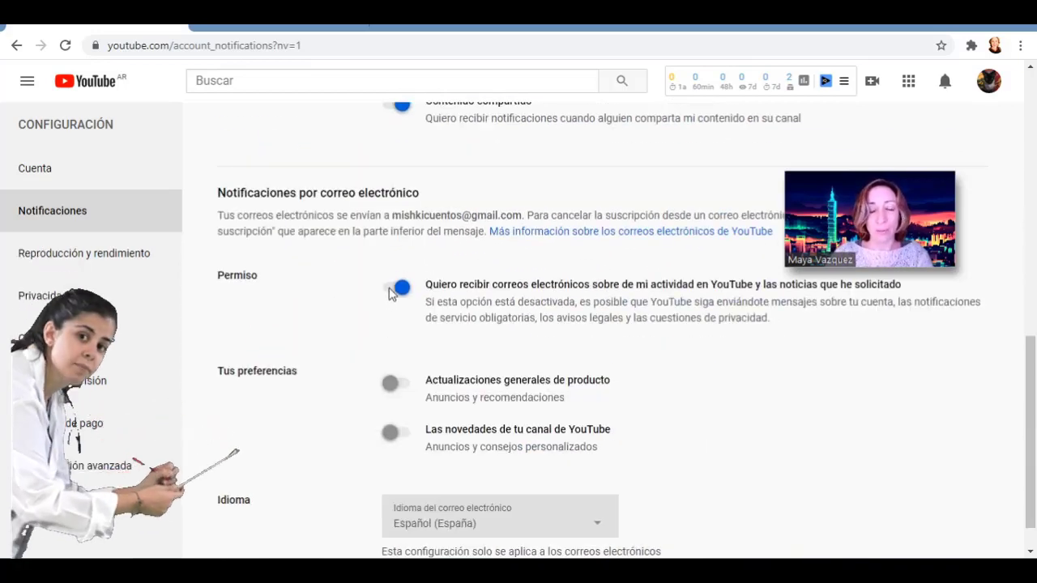
click(390, 290)
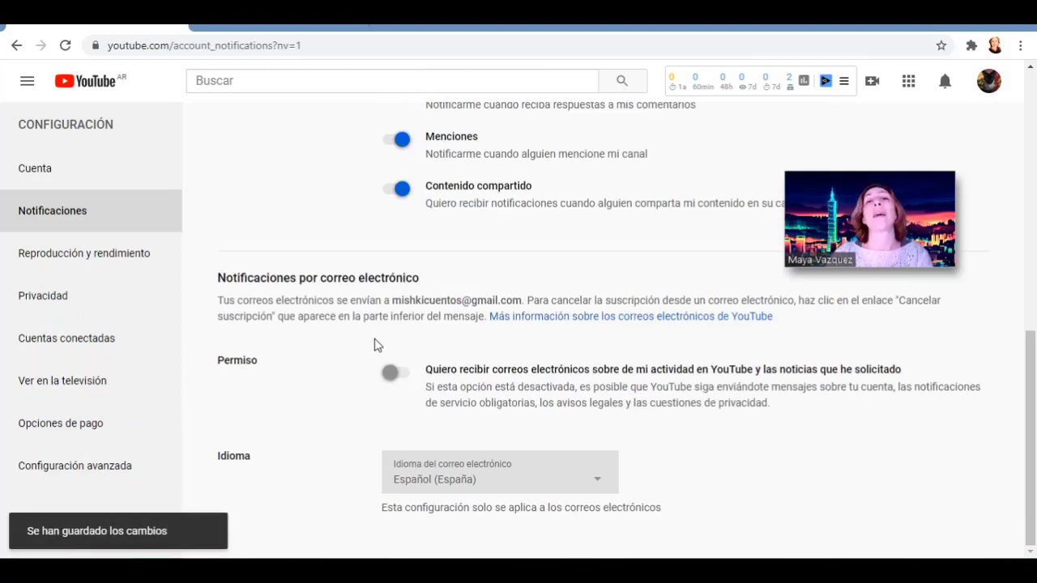
scroll(375, 345, up, 5)
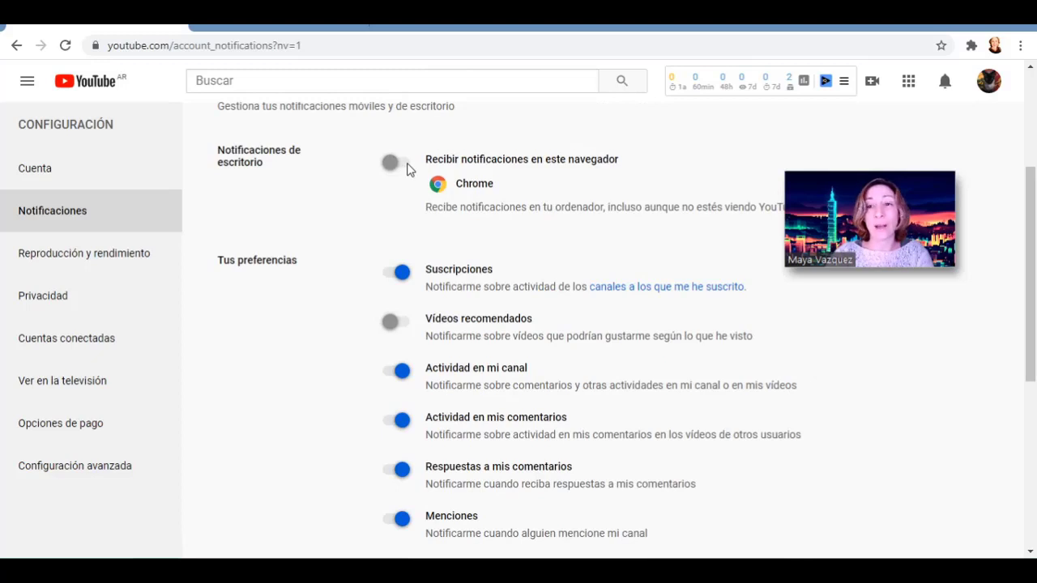
click(163, 295)
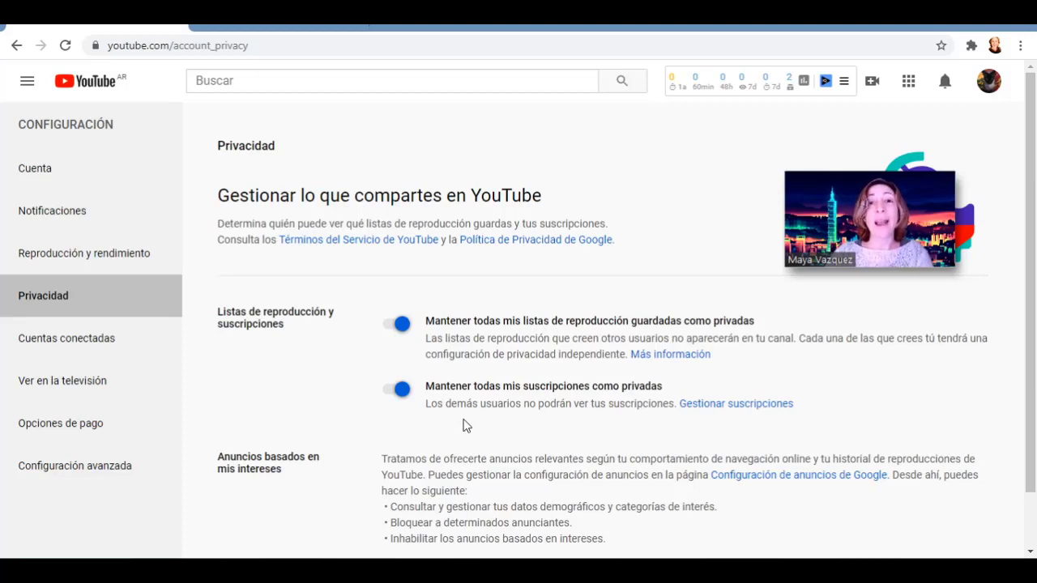
Turn off 'Mantener todas mis suscripciones como privadas'.
click(394, 390)
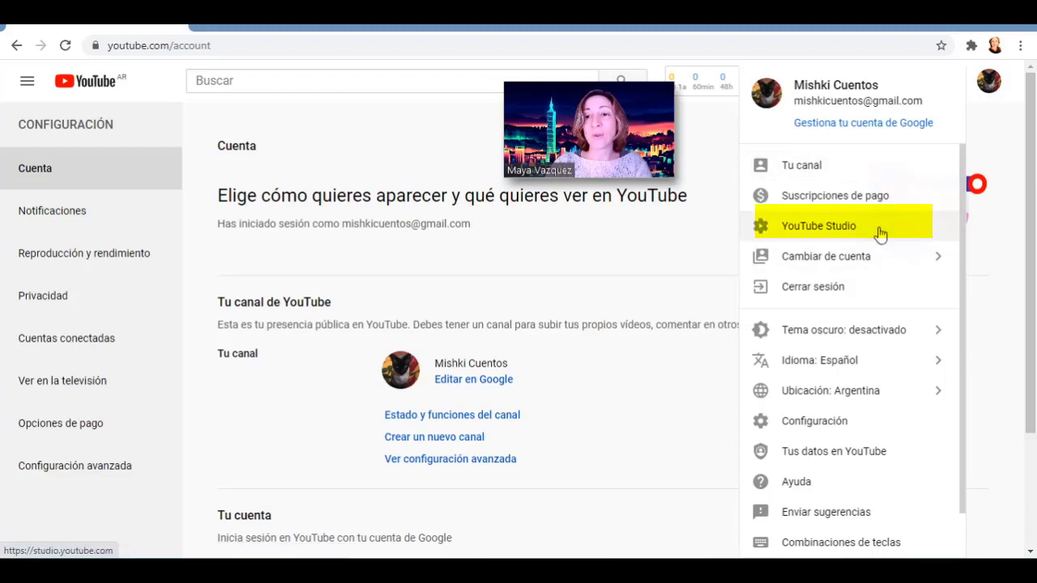
Go from Tu canal into YouTube Studio and open the Vídeos del canal list.
click(854, 175)
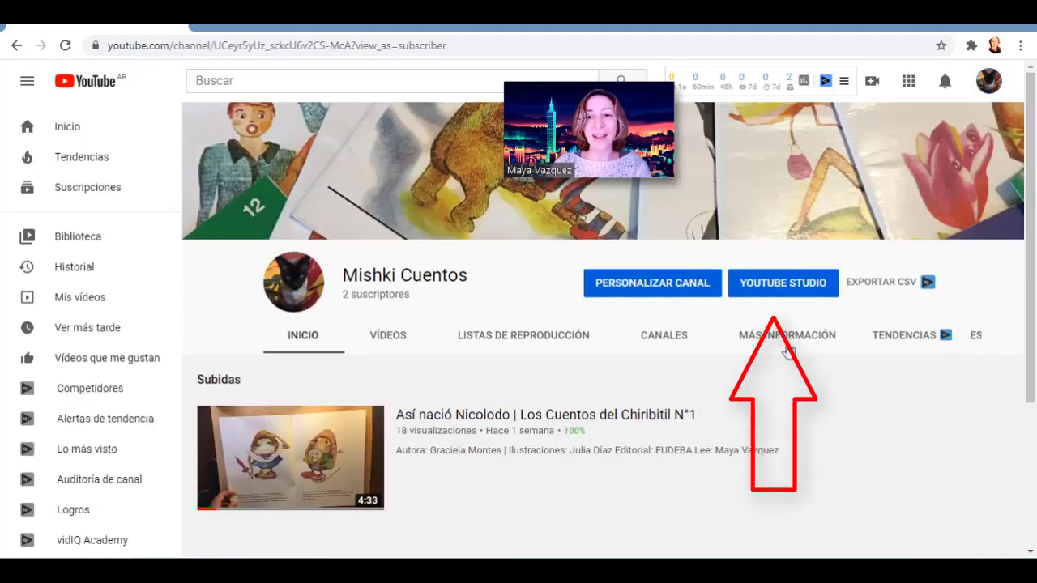
click(811, 297)
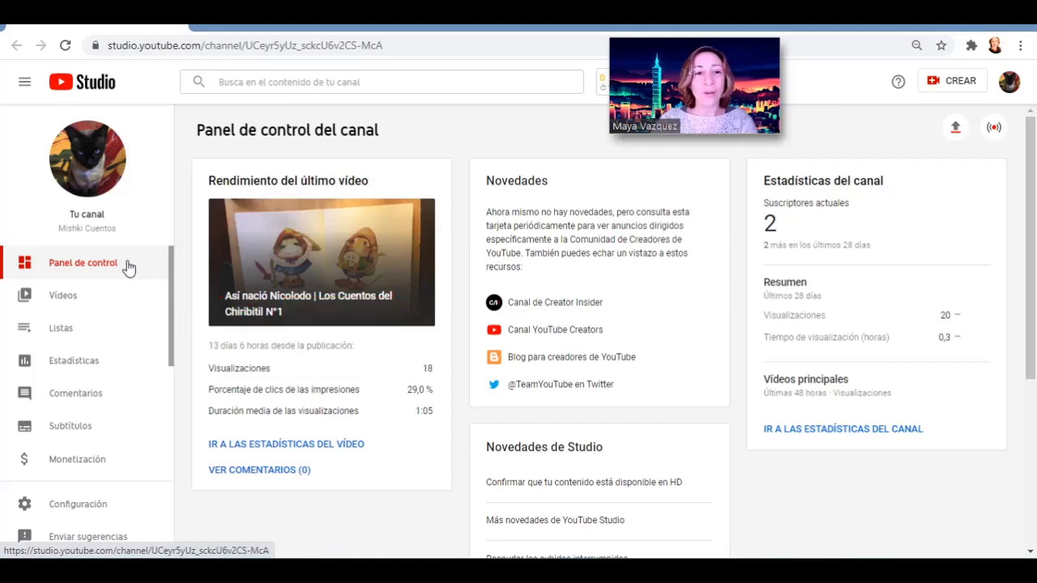
scroll(187, 356, down, 2)
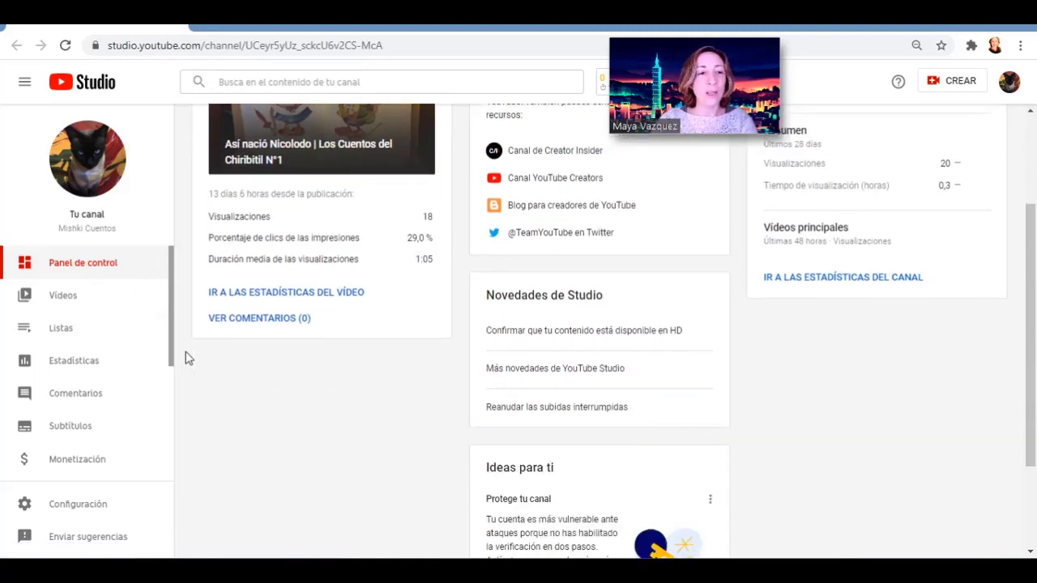
click(109, 301)
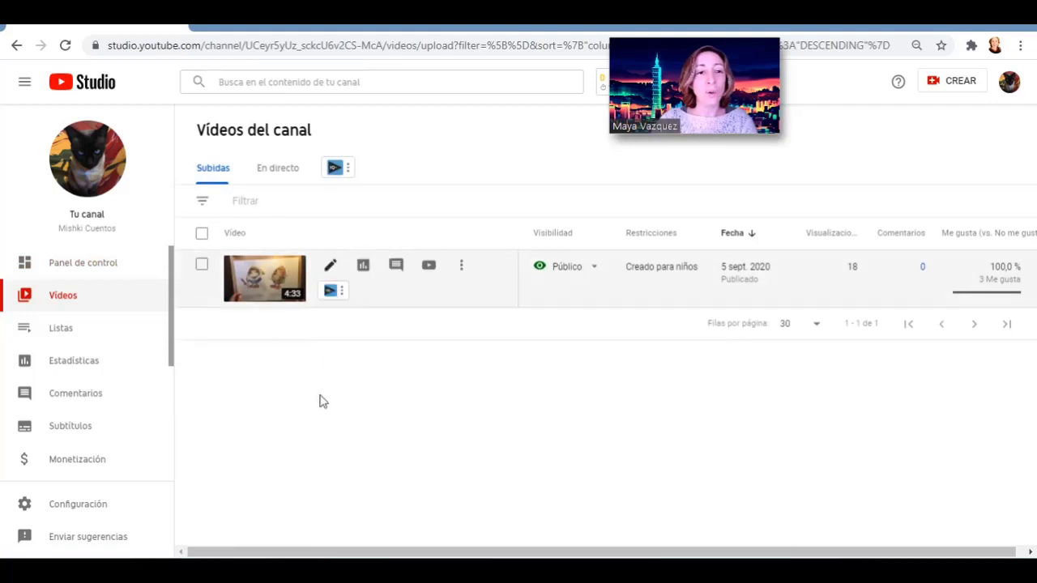
click(277, 172)
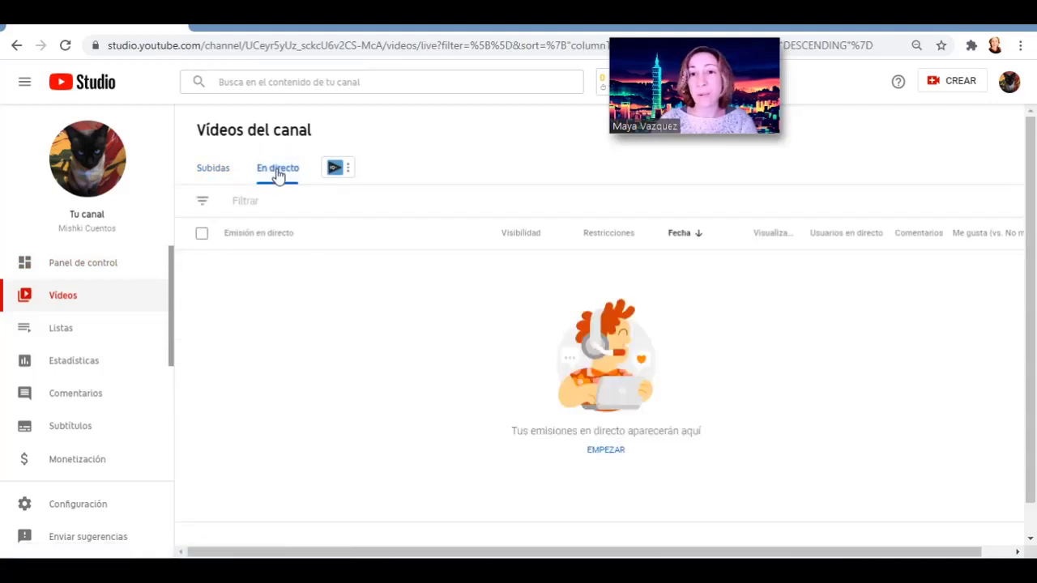
click(199, 173)
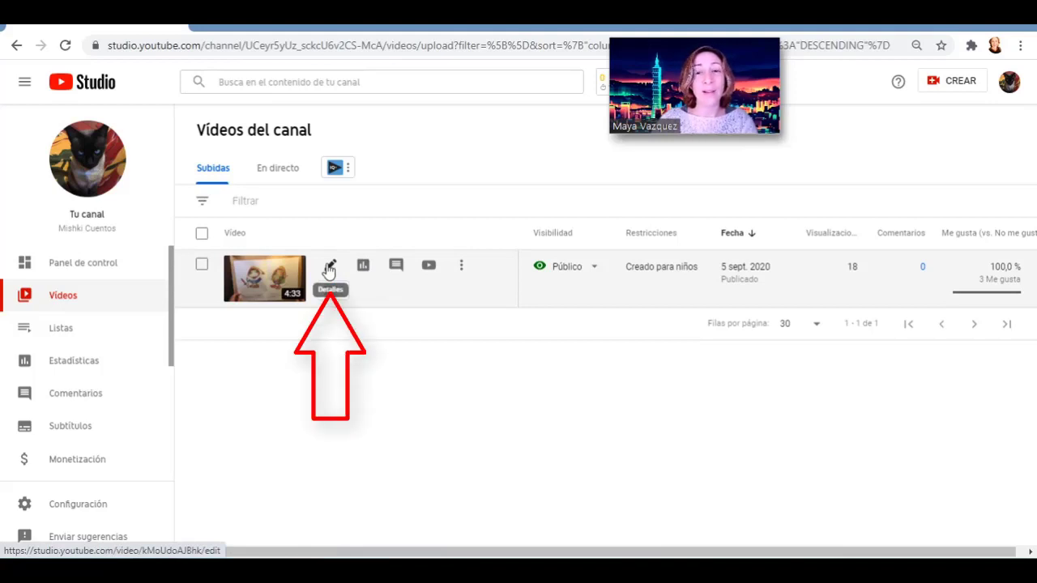
click(466, 275)
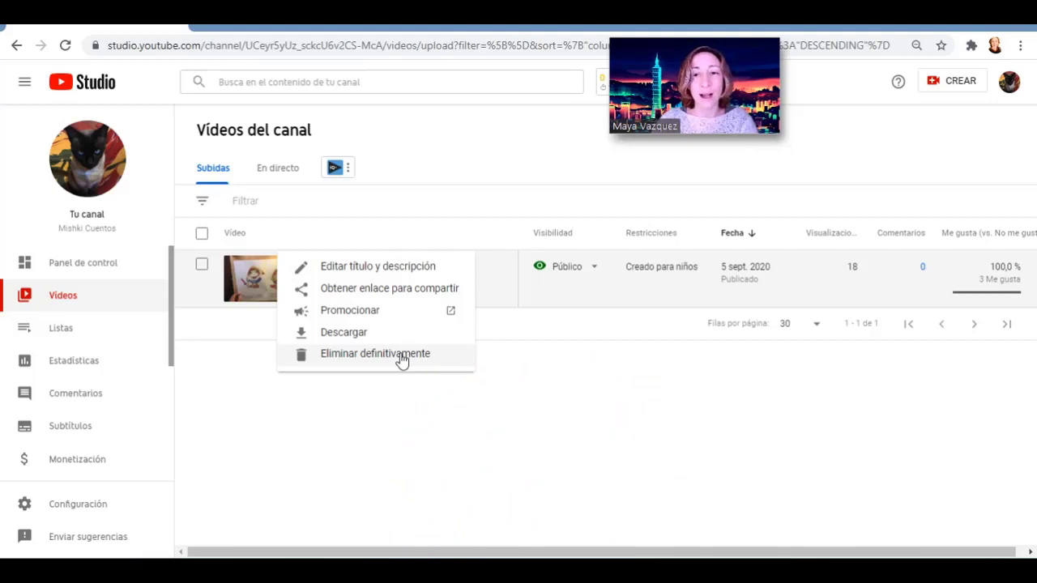
key(Escape)
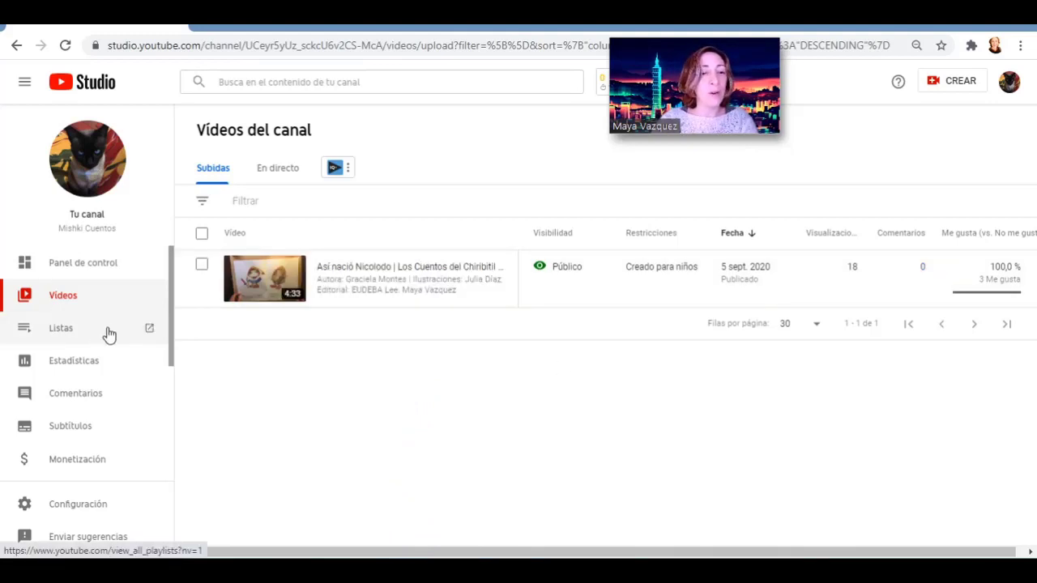
Create a new playlist named 'cuentos del chiribitil'.
click(109, 334)
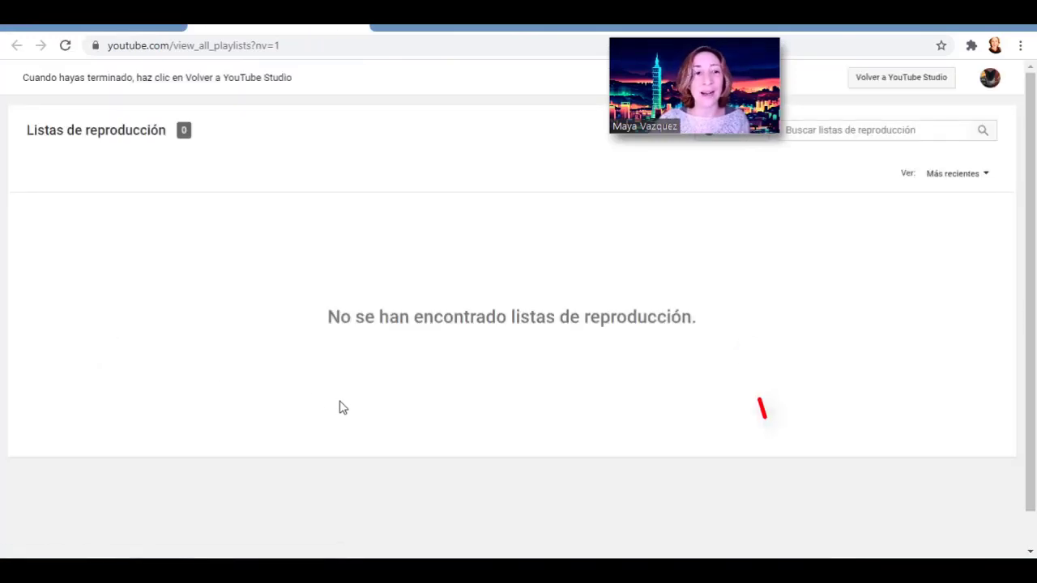
click(742, 132)
text(cuent)
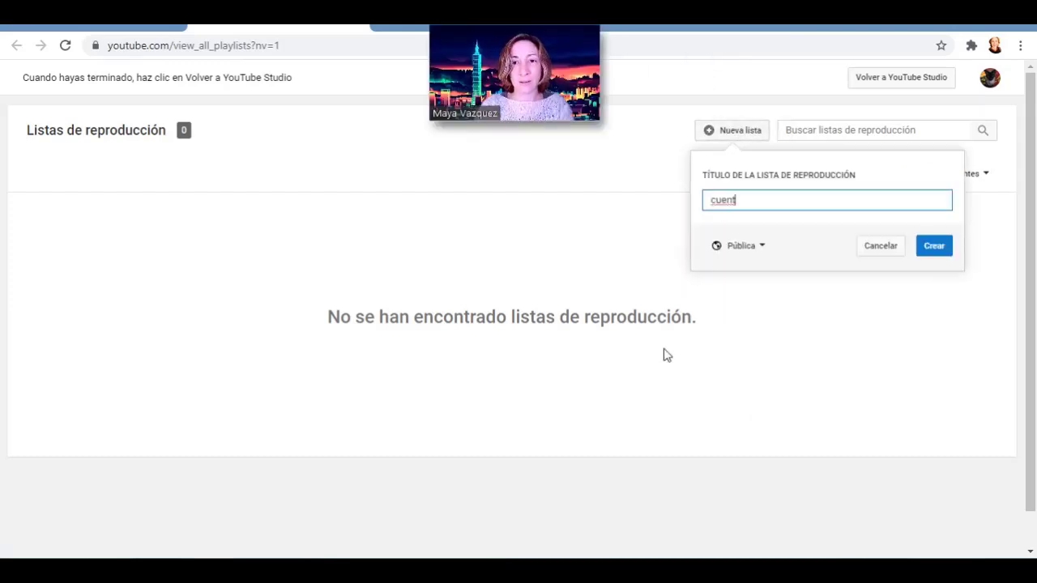
text(os del chiribitil)
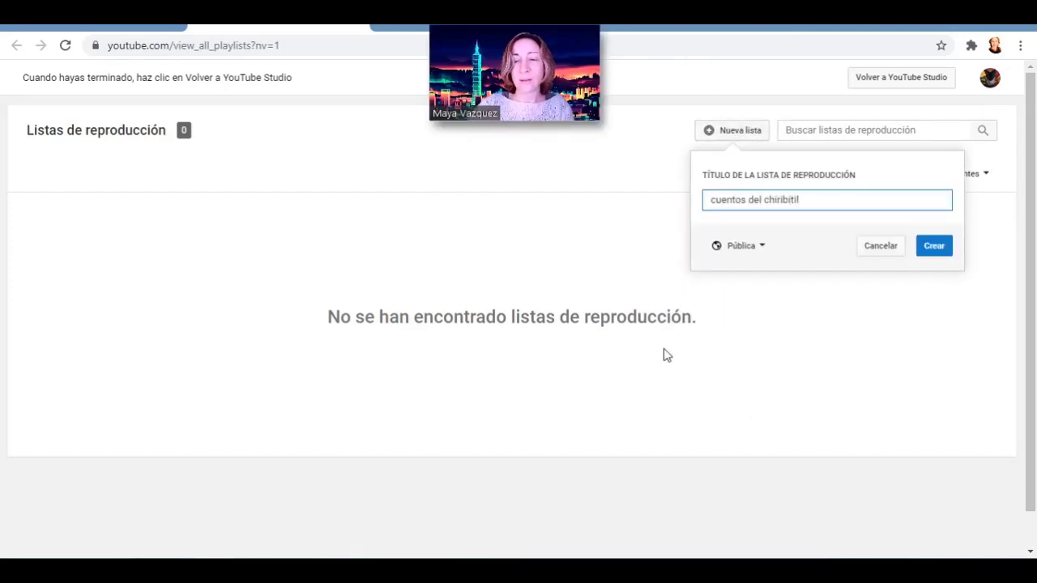
click(931, 257)
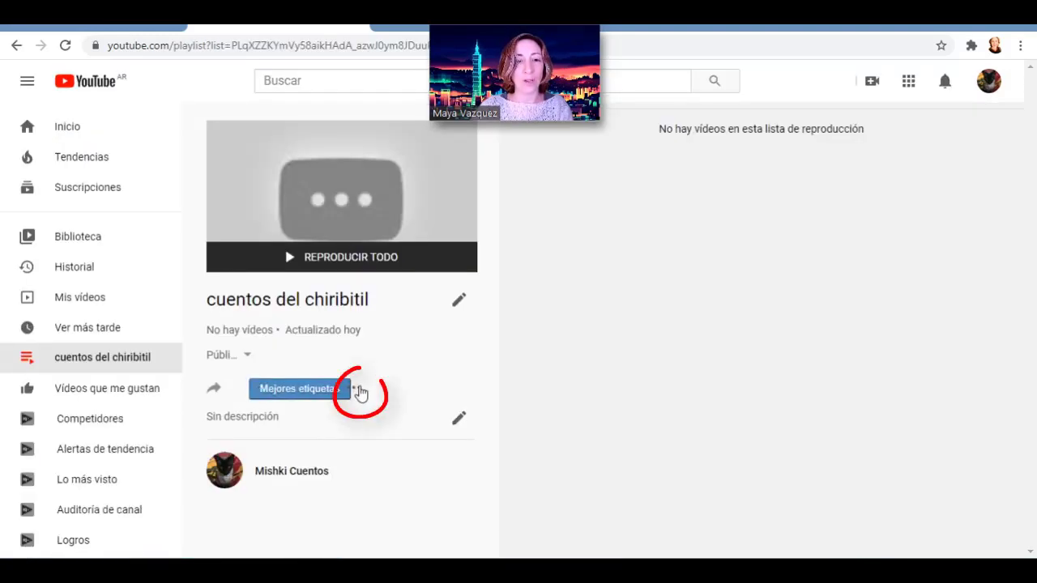
Add 'Así nació Nicolodo' to the playlist and try its sort and reorder options.
click(360, 392)
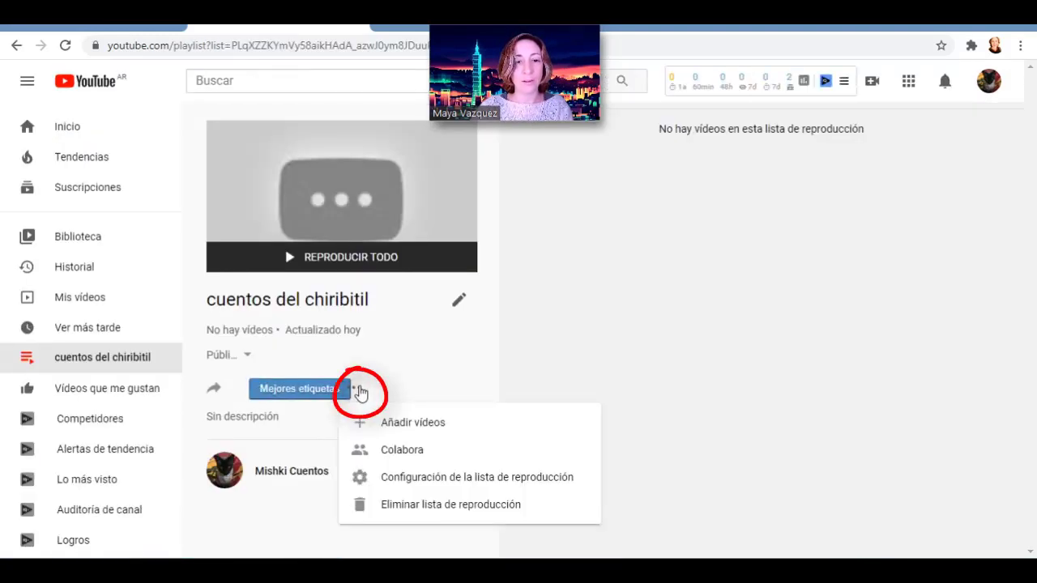
click(400, 424)
click(382, 167)
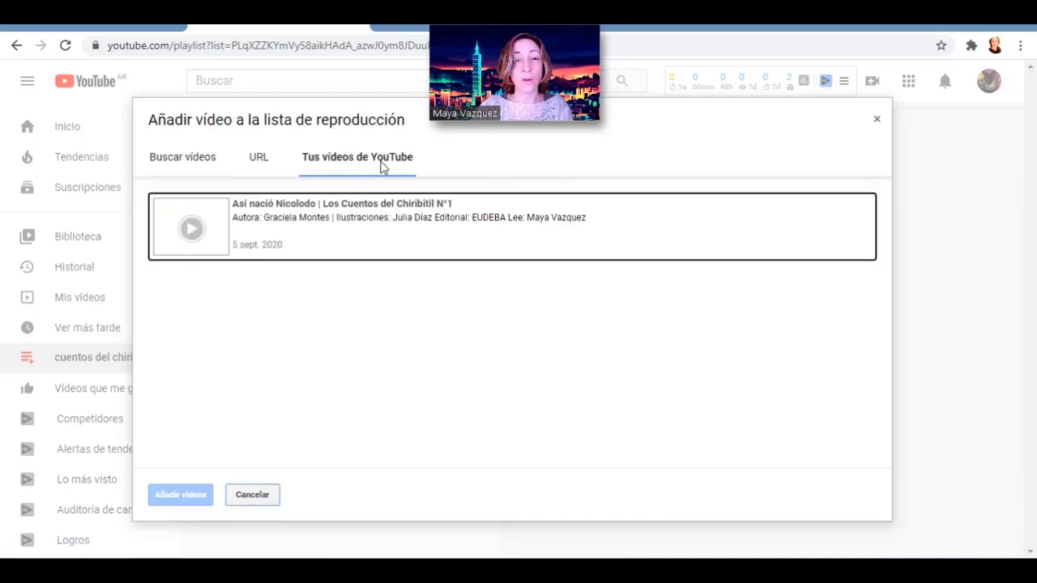
click(345, 227)
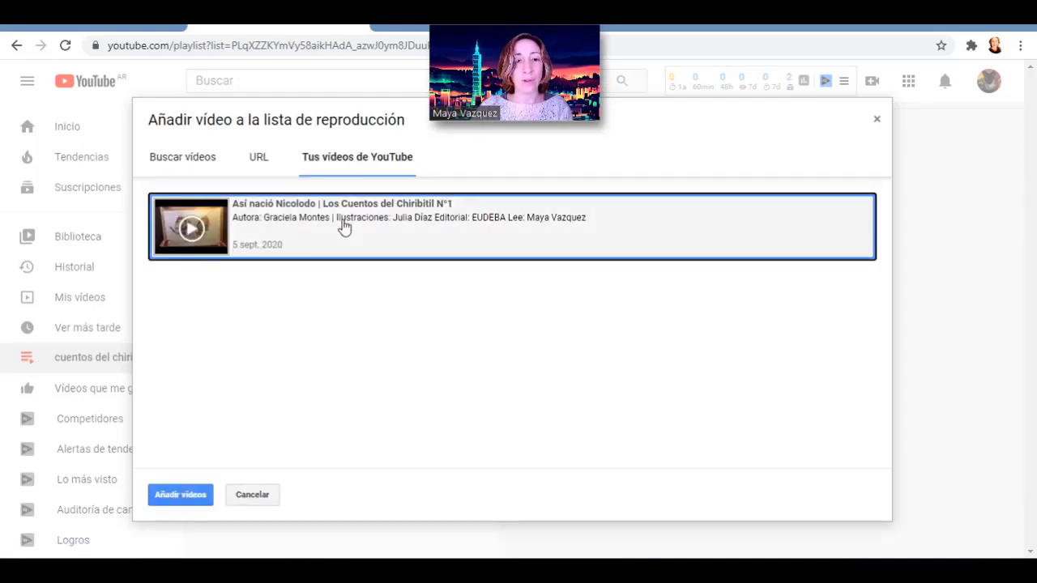
click(197, 500)
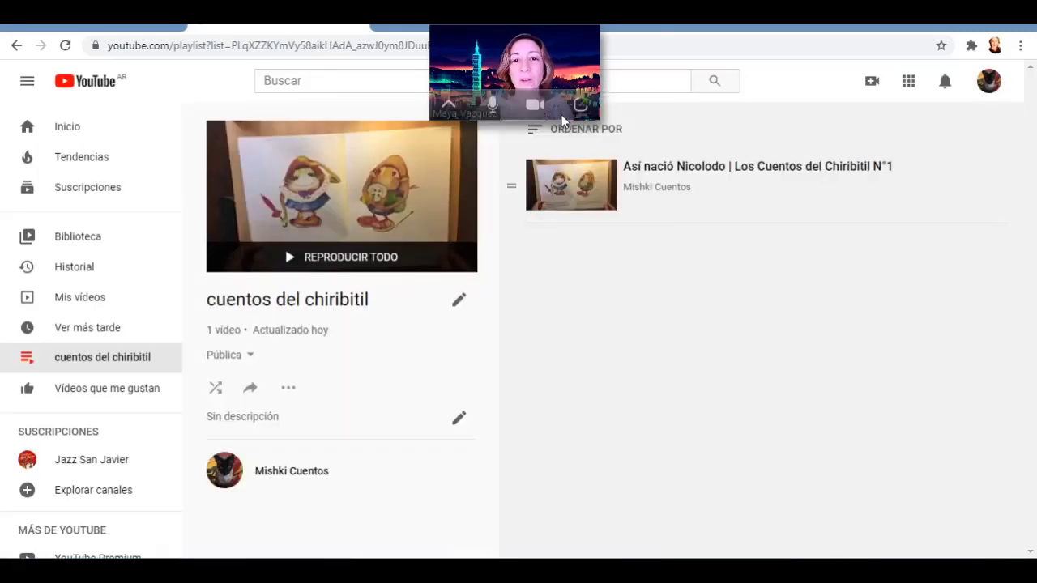
click(547, 138)
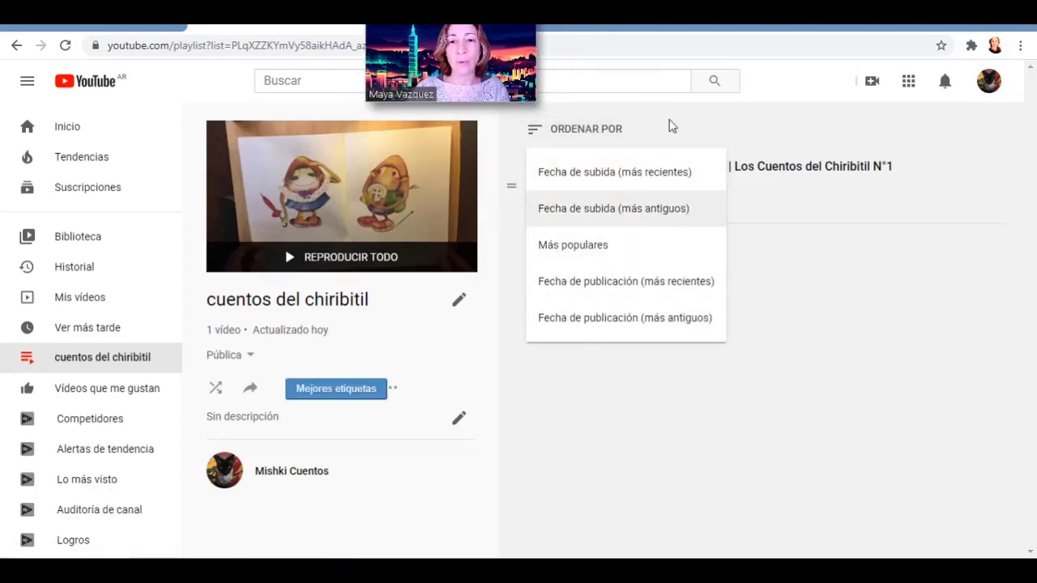
mouse_move(511, 188)
mouse_down()
mouse_move(512, 243)
mouse_move(507, 178)
mouse_up()
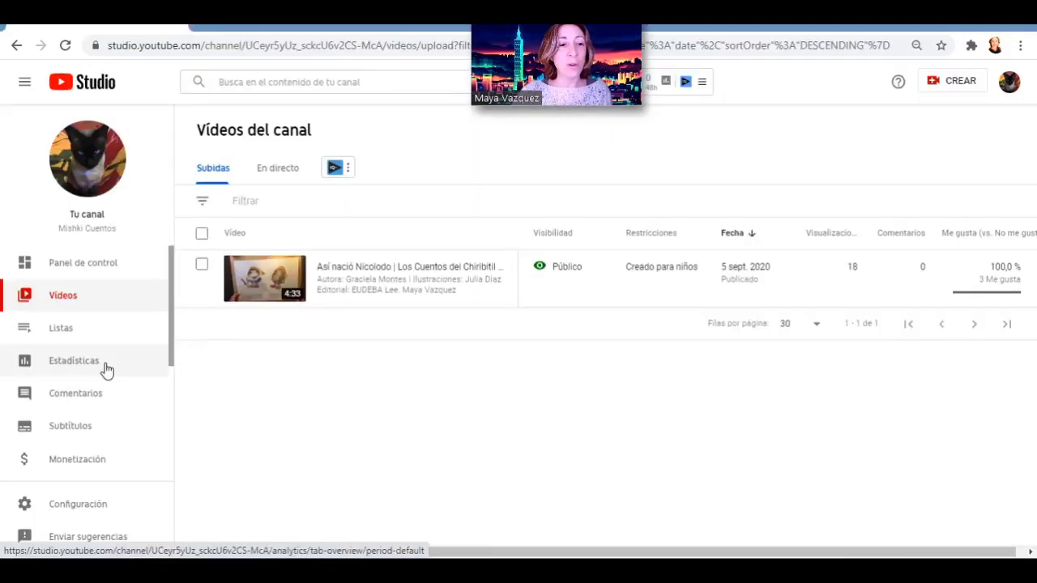
Review the channel analytics on the Cobertura, Interacción and Audiencia tabs.
click(105, 366)
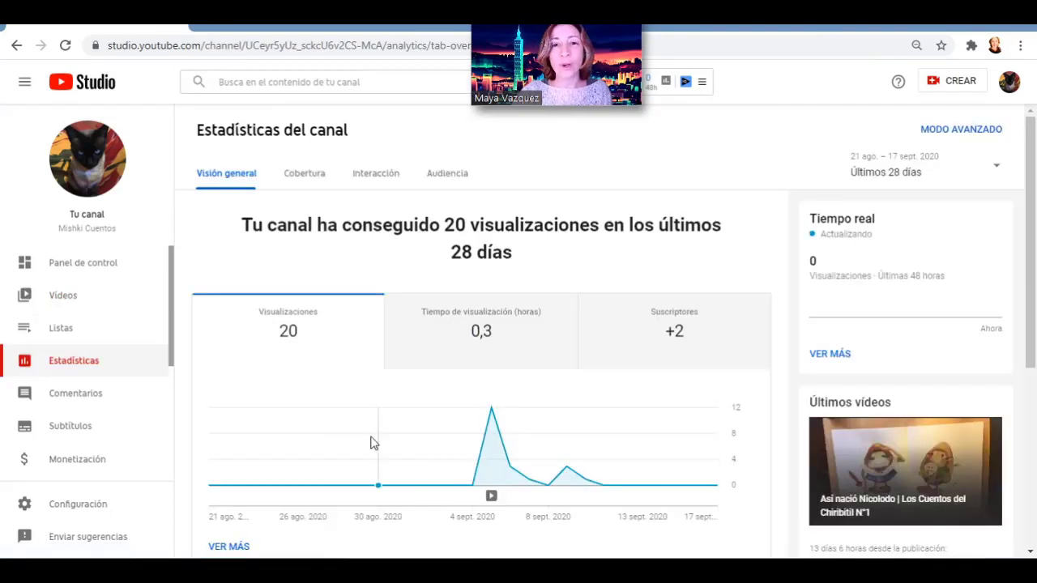
scroll(370, 443, down, 4)
scroll(370, 443, up, 4)
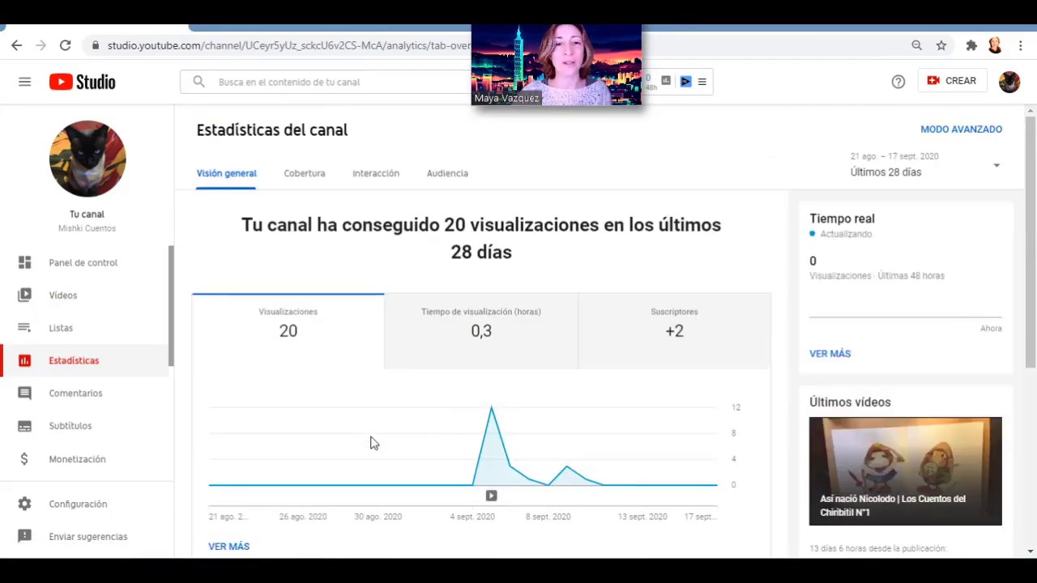
click(303, 173)
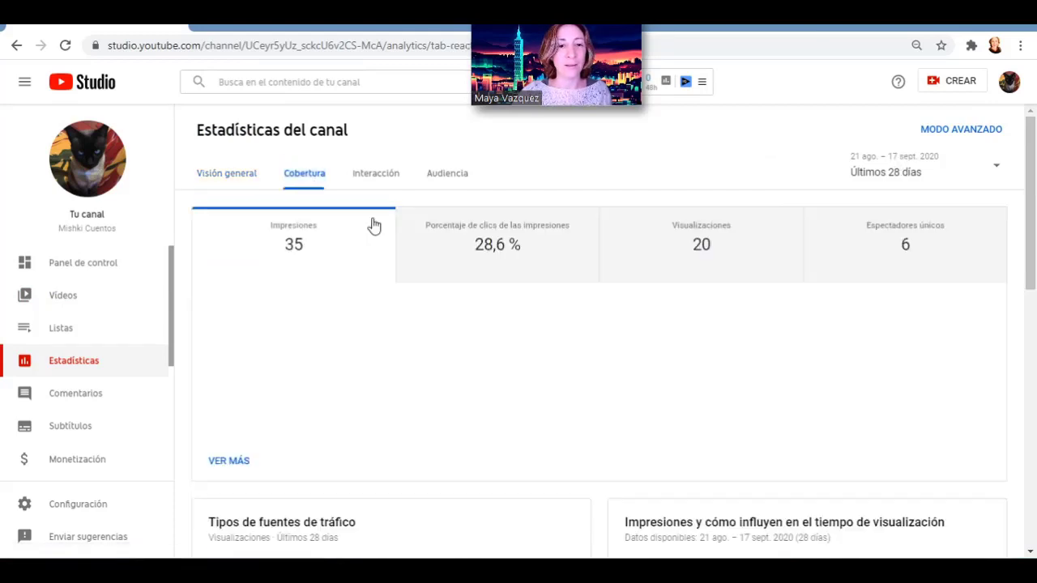
click(386, 176)
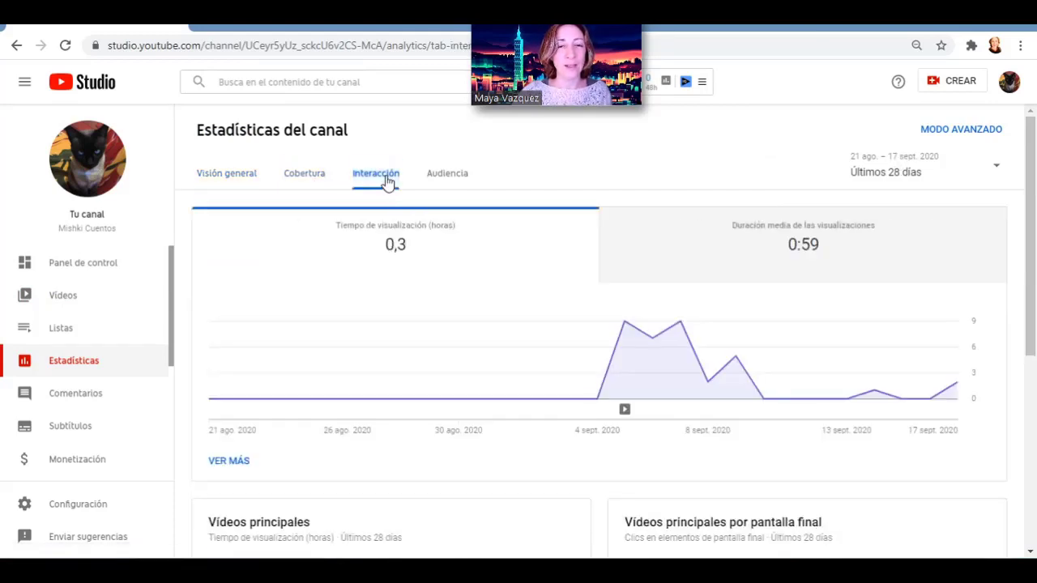
click(454, 174)
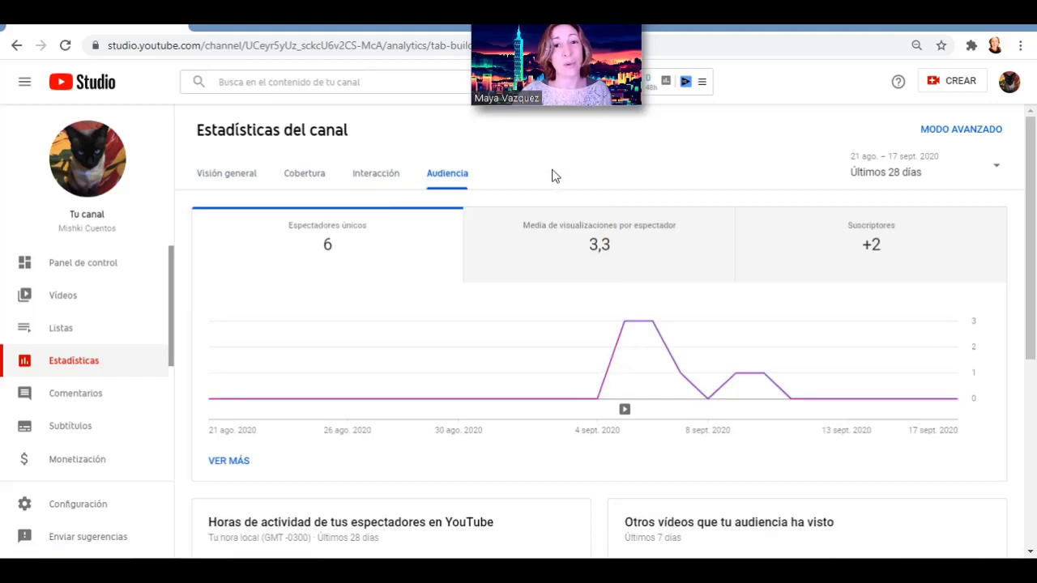
Visit the Comentarios page, dismissing its new-feature tip, then go to Monetización.
click(80, 395)
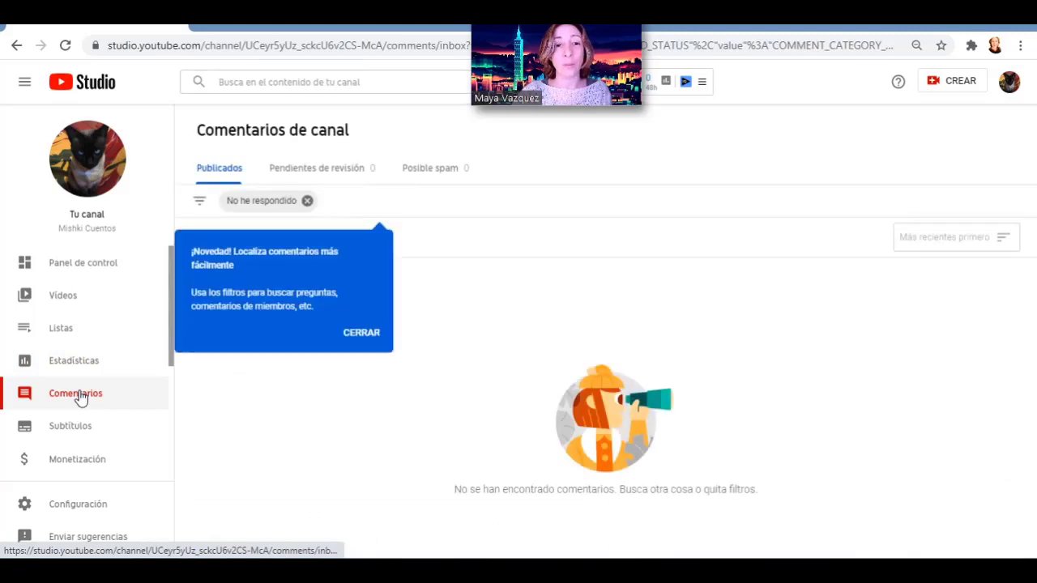
click(361, 333)
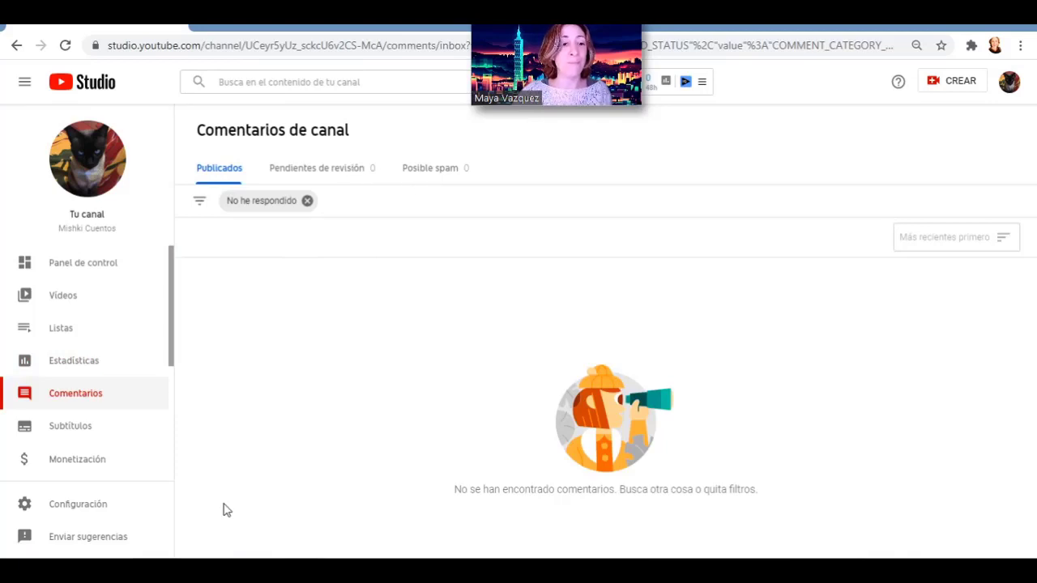
click(107, 468)
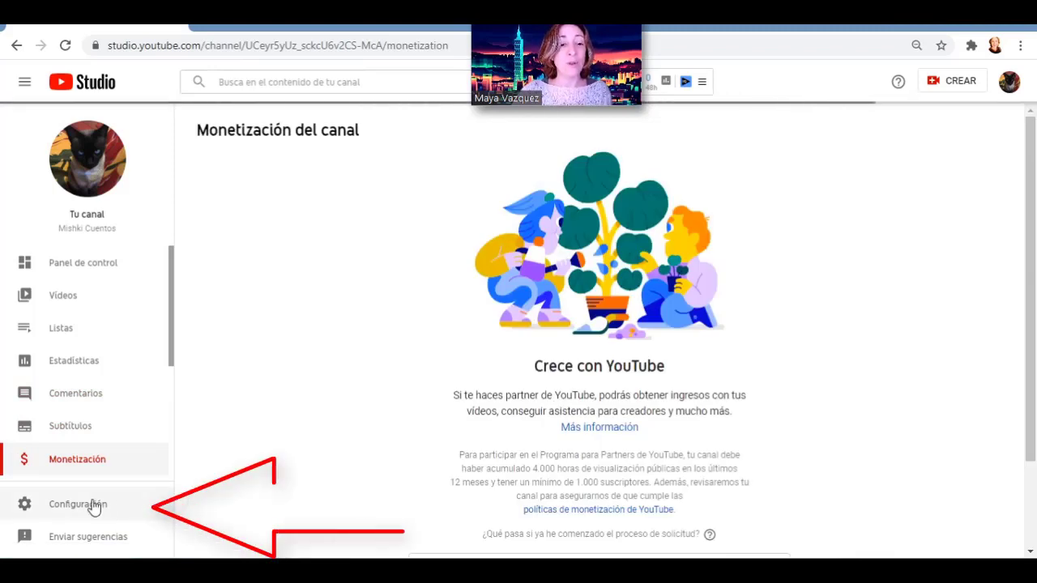
Set the channel's country of residence to Argentina under Configuración > Canal.
click(111, 513)
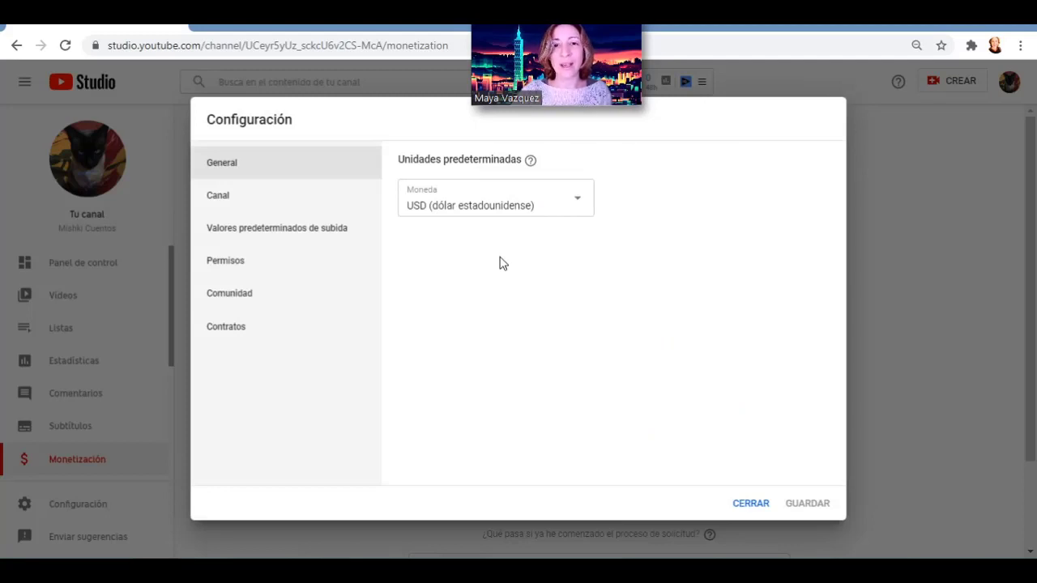
click(239, 197)
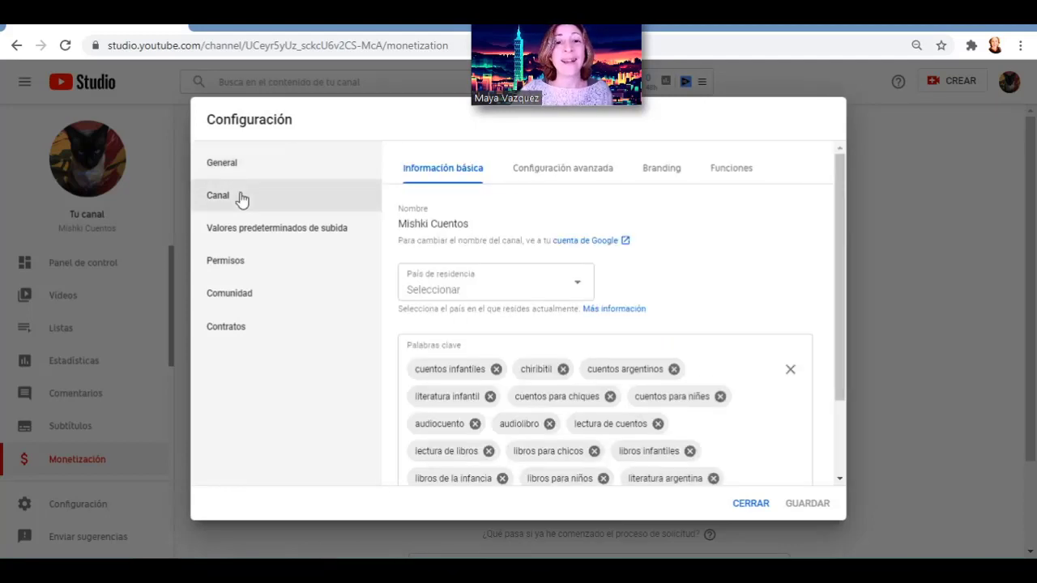
click(524, 301)
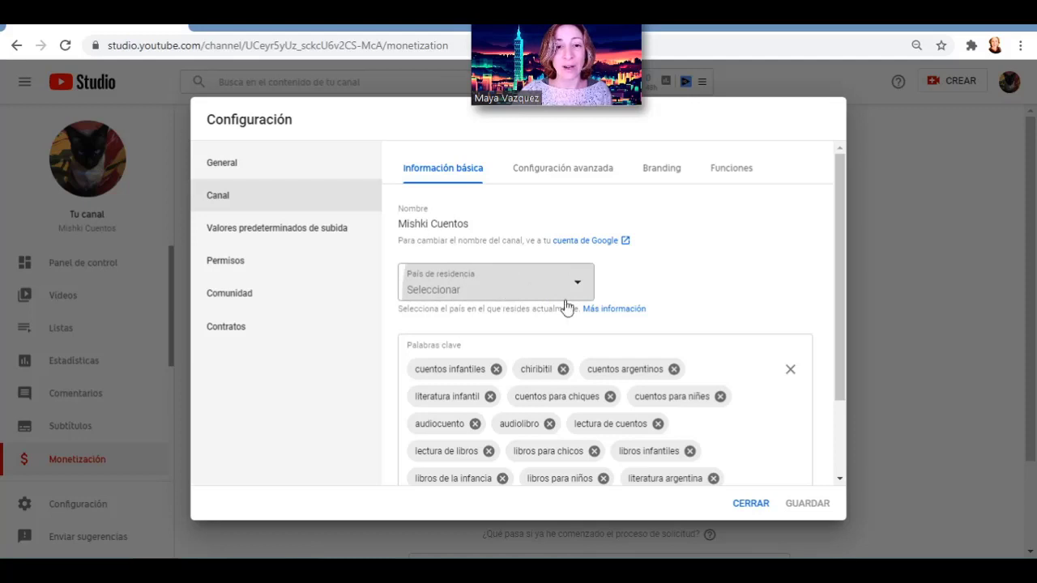
click(421, 493)
scroll(695, 350, down, 2)
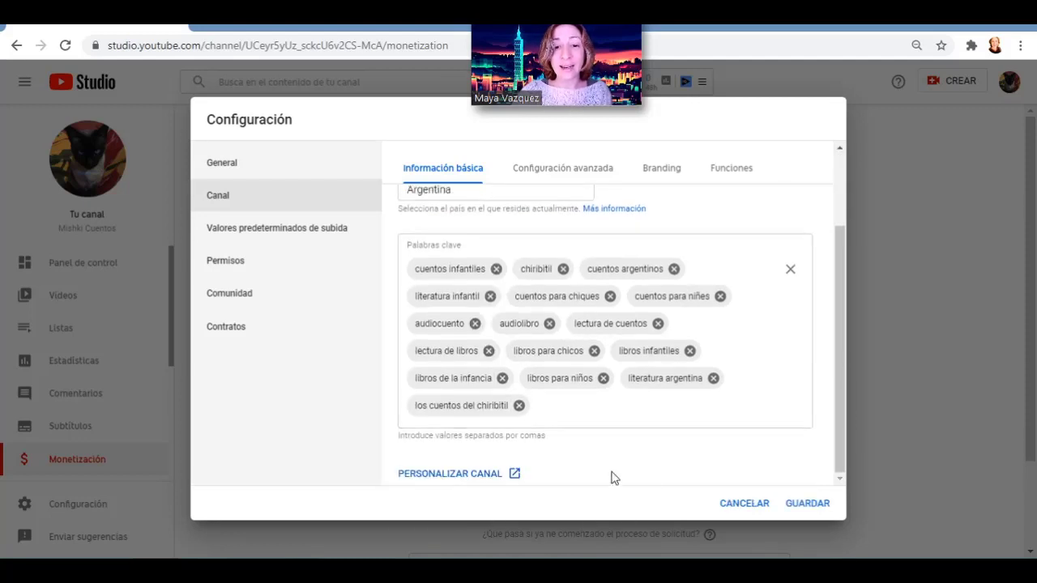
Review the channel's Configuración avanzada audience settings.
click(596, 172)
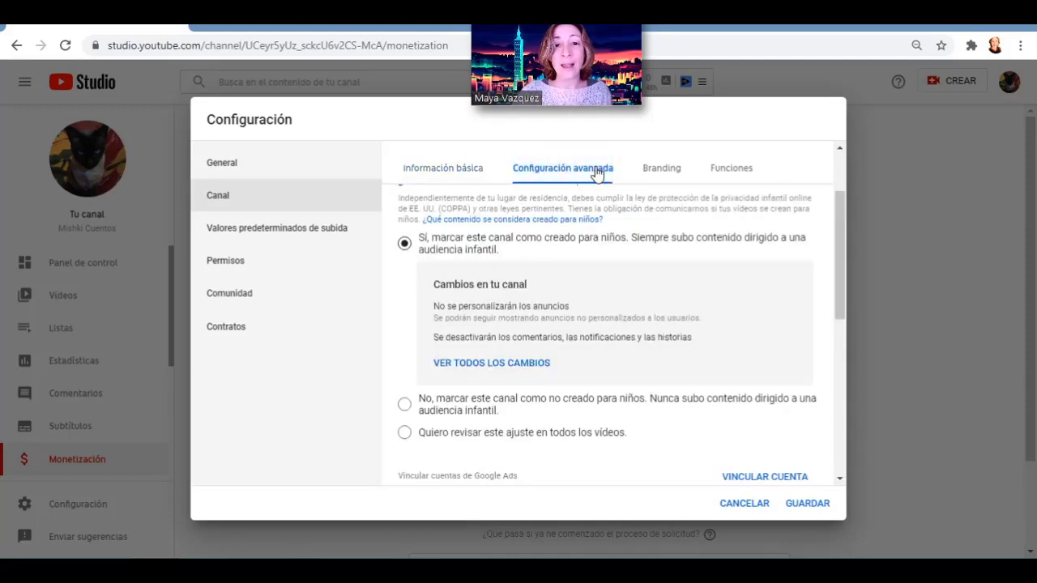
scroll(593, 274, up, 2)
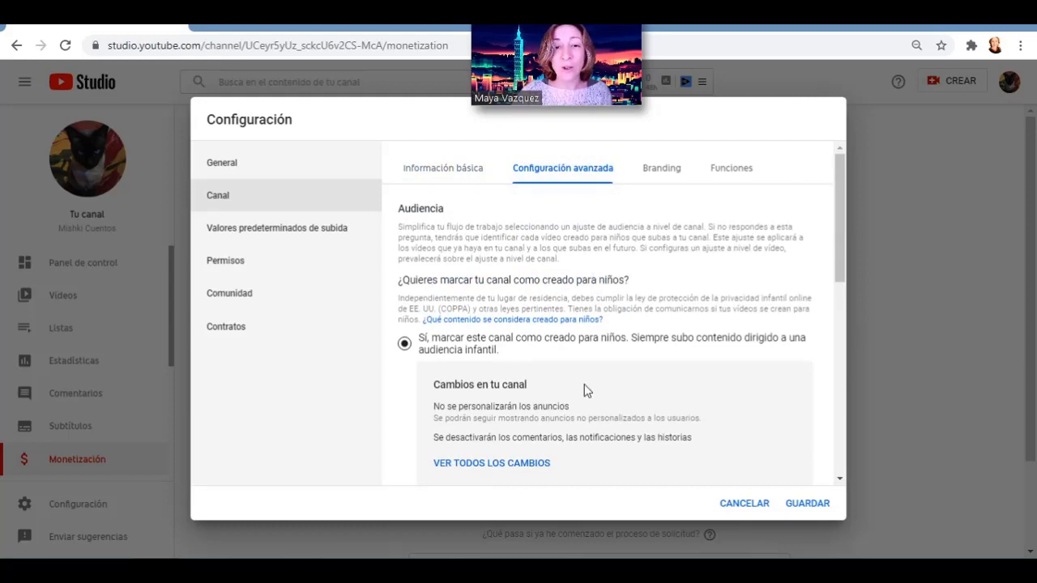
scroll(584, 384, down, 2)
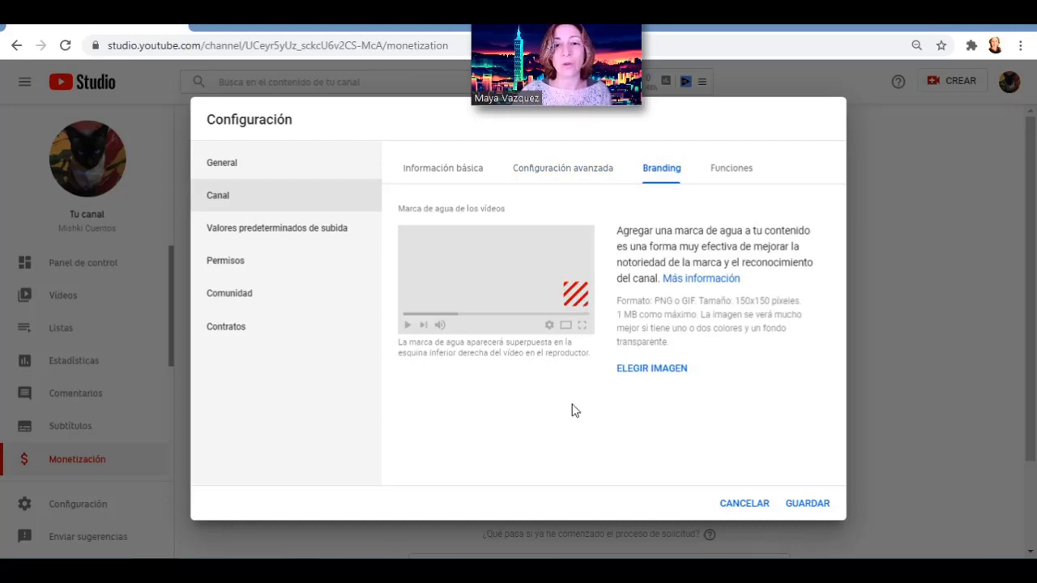
Add 'cuentos infantiles' as a default upload tag and a line break in the default description.
click(273, 237)
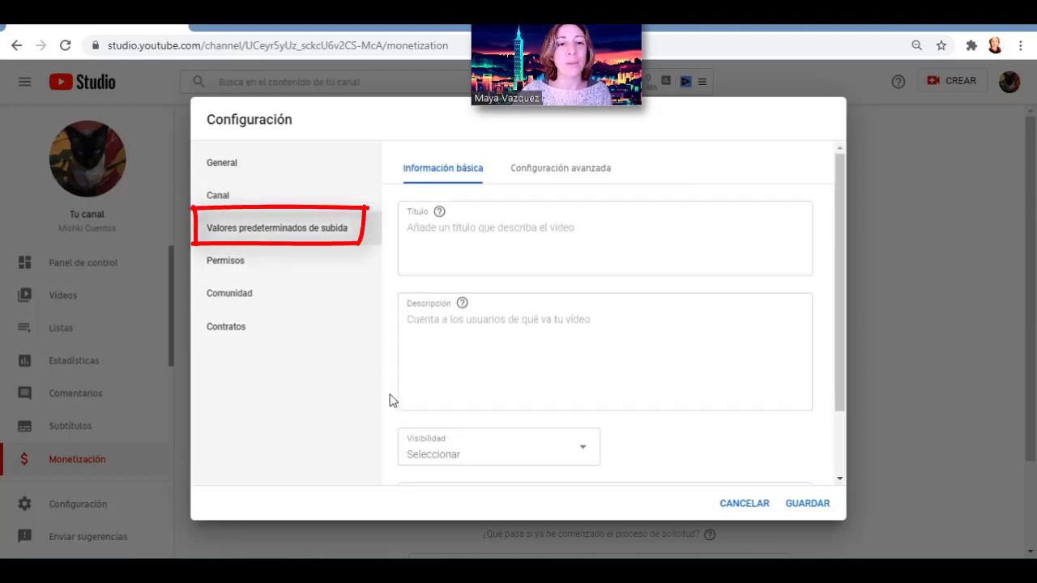
scroll(486, 340, down, 2)
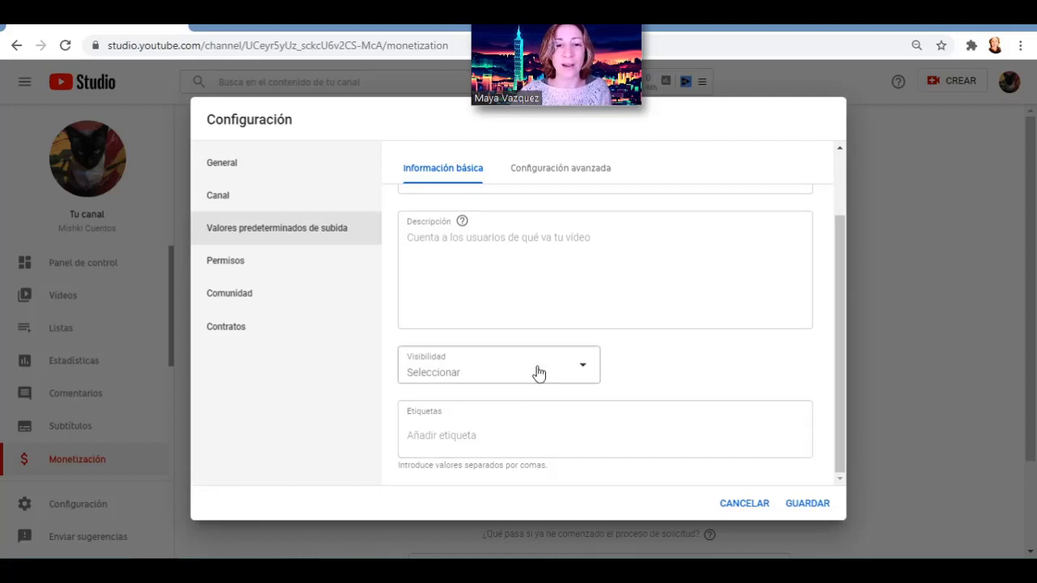
click(516, 442)
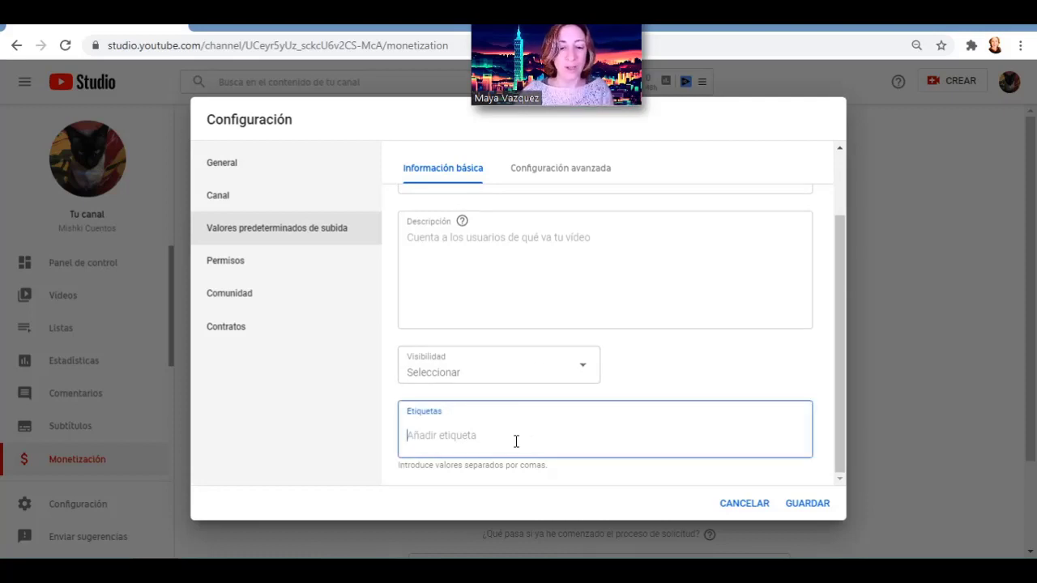
text(cu)
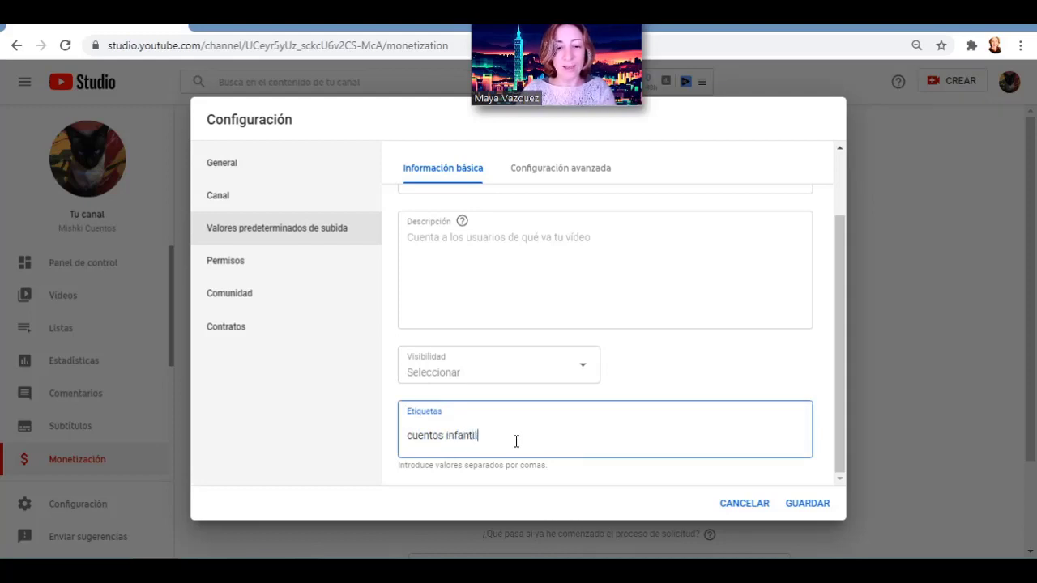
text(entos)
key(Return)
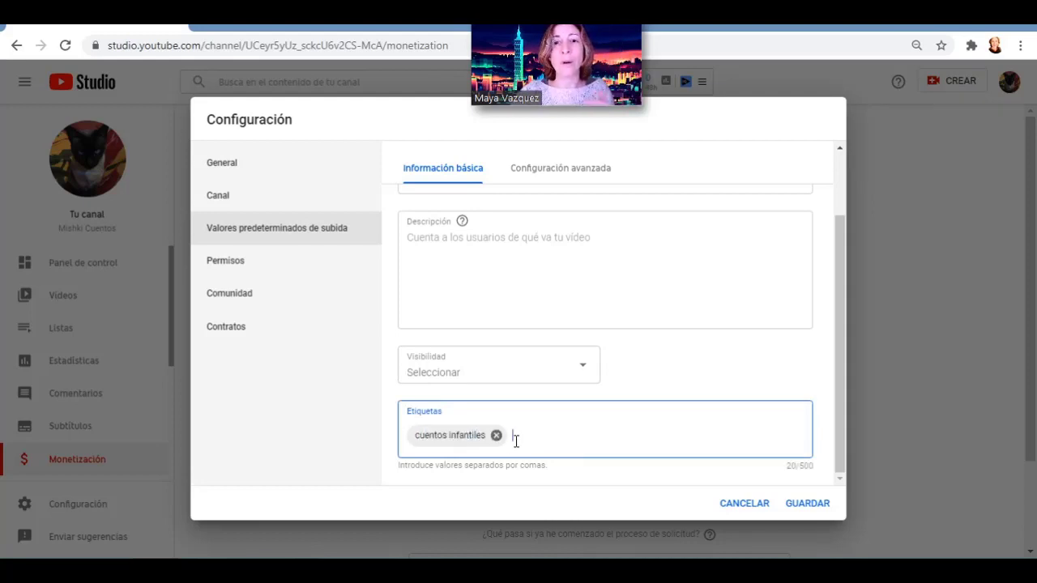
click(477, 250)
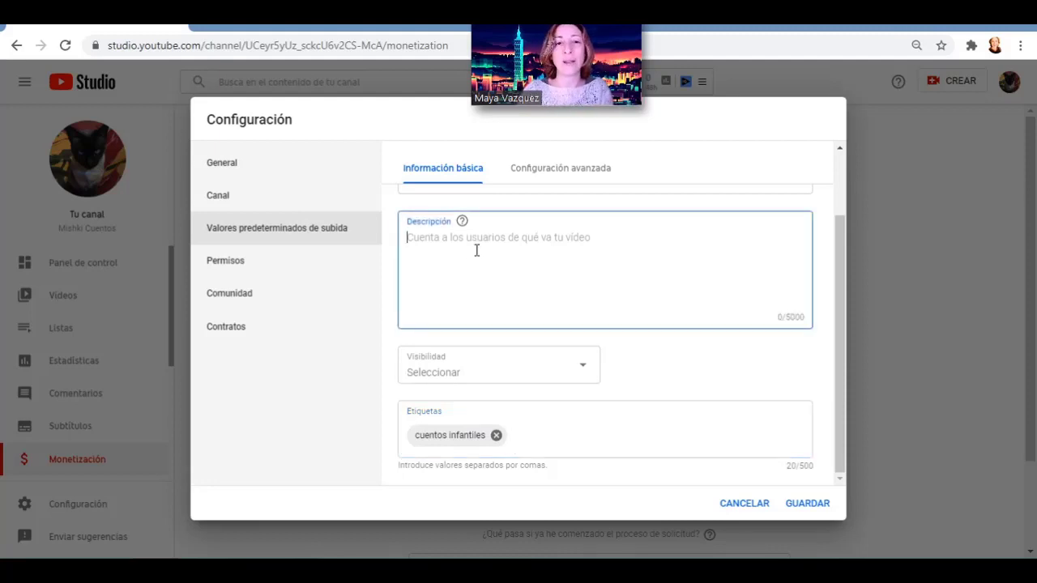
key(Return)
text(www)
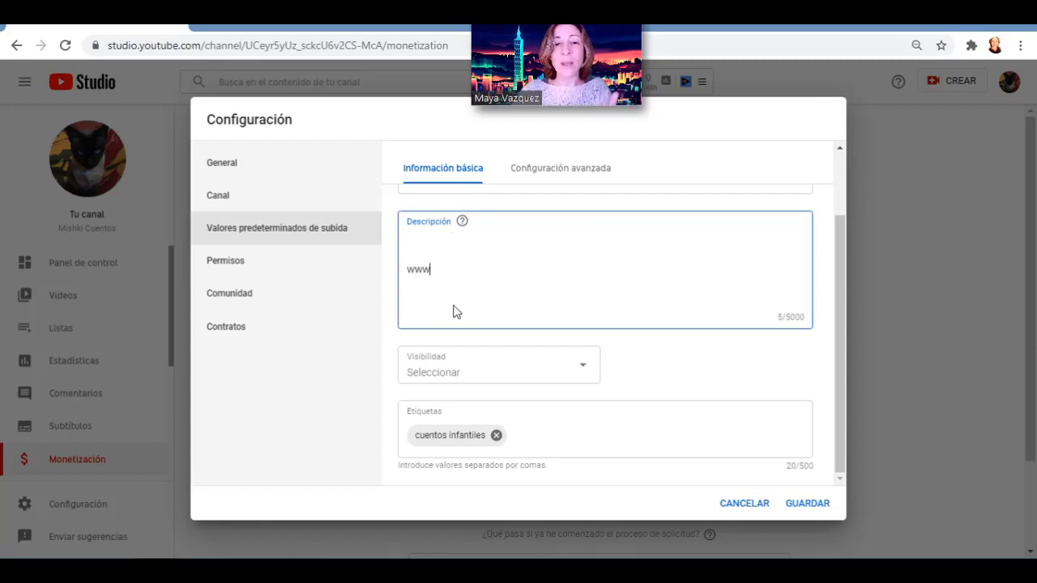
Set the default upload visibility to Público.
click(503, 375)
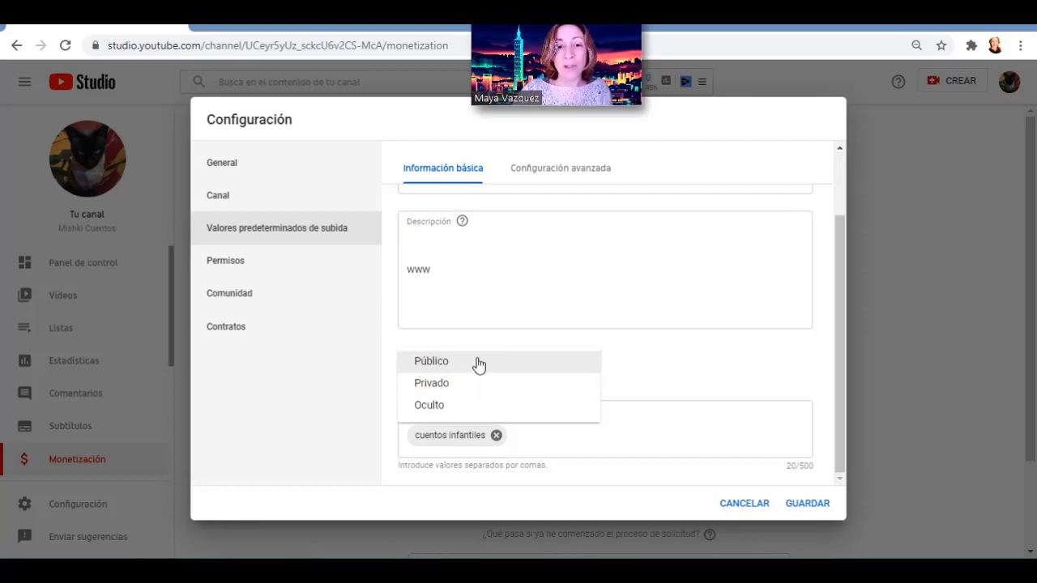
click(479, 365)
click(584, 368)
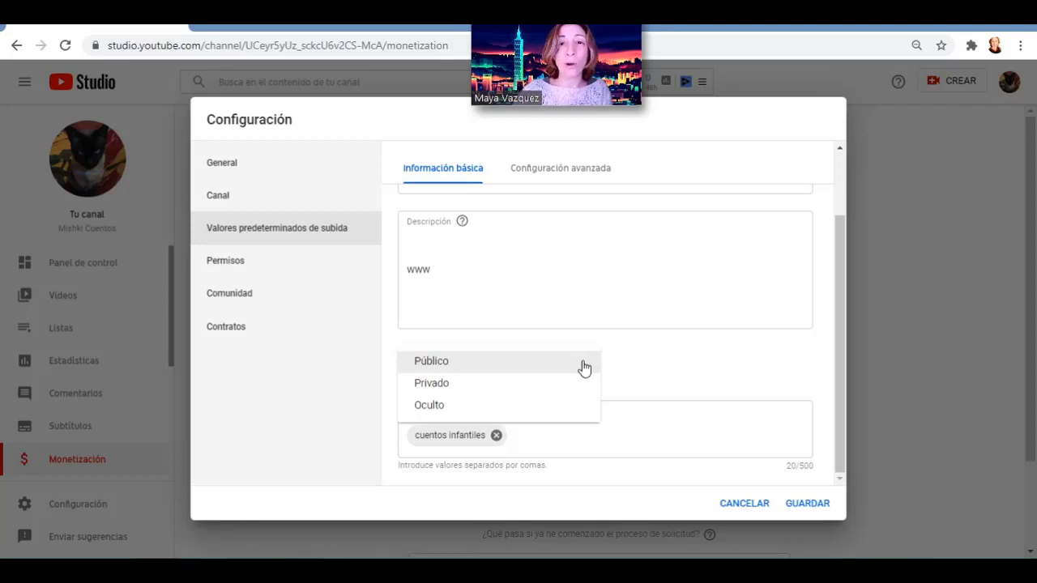
click(635, 366)
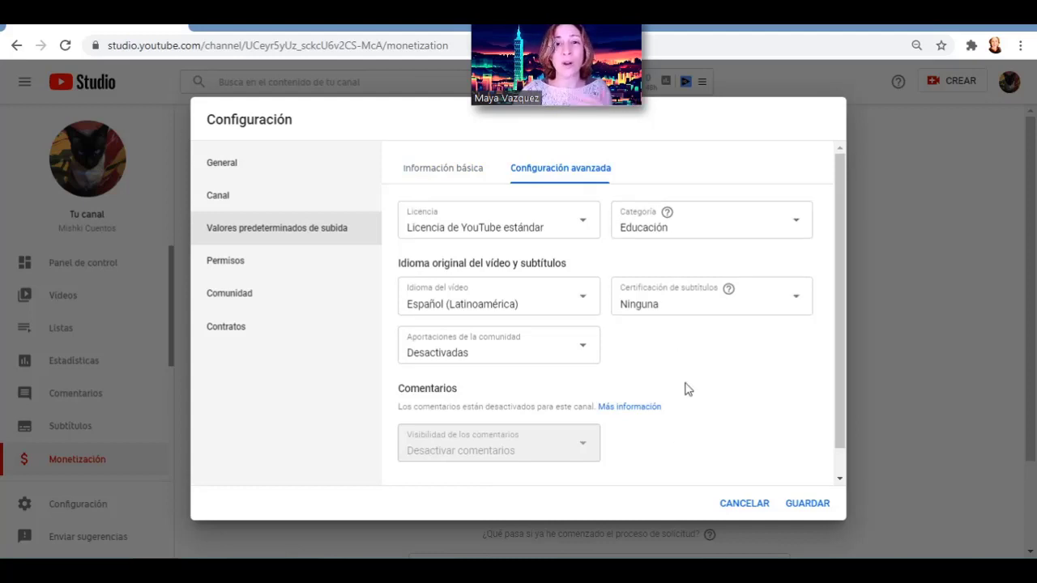
Review Permisos, Comunidad and Contratos, save the settings, and go to the channel's YouTube page.
click(216, 261)
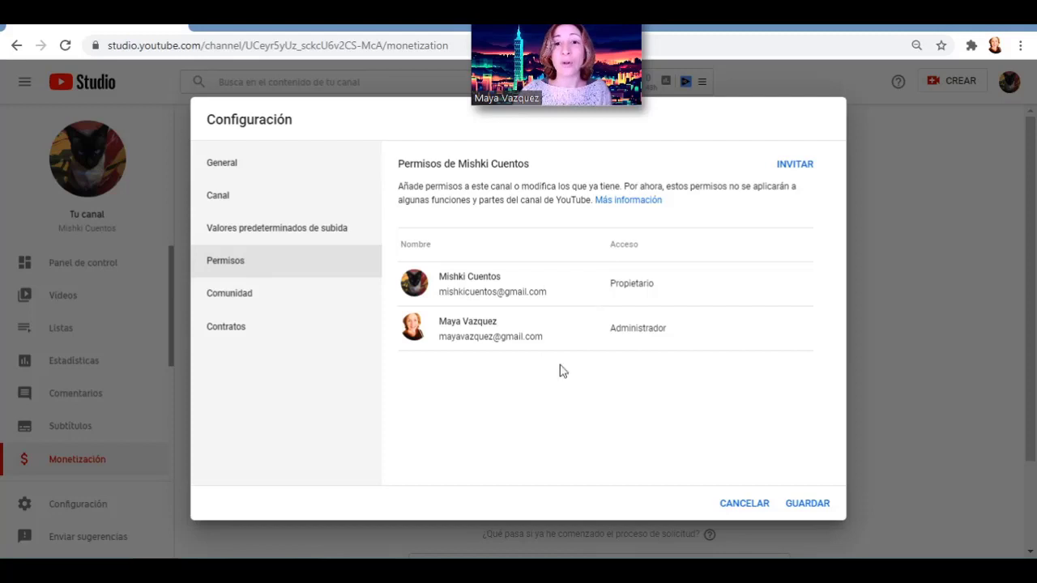
click(364, 301)
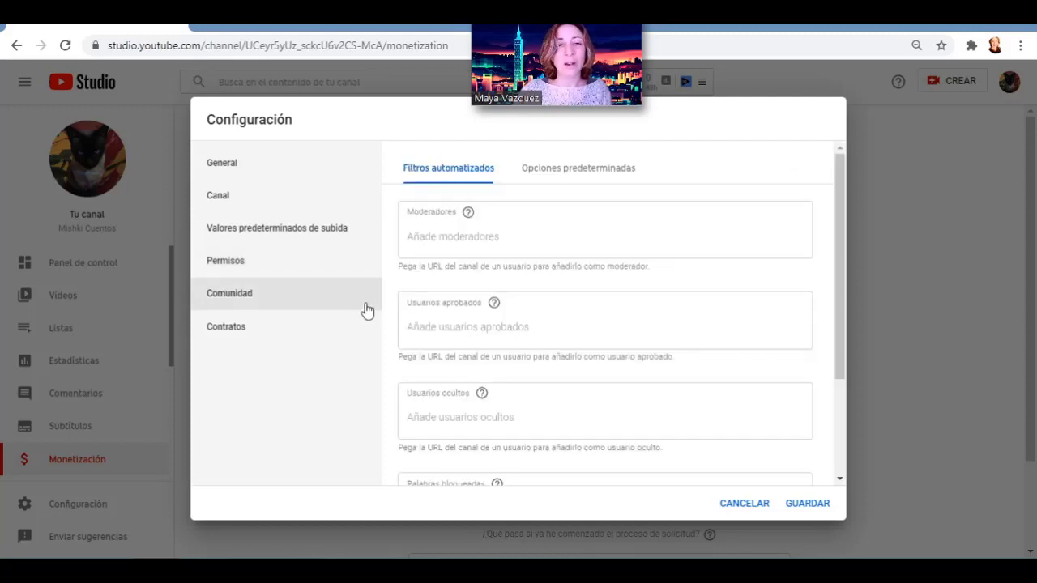
click(331, 332)
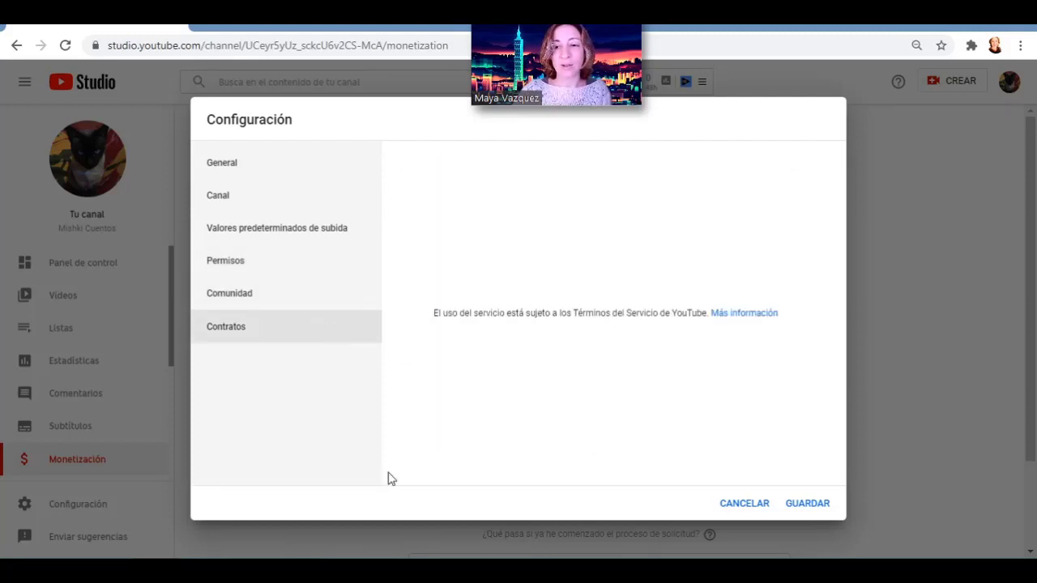
click(811, 504)
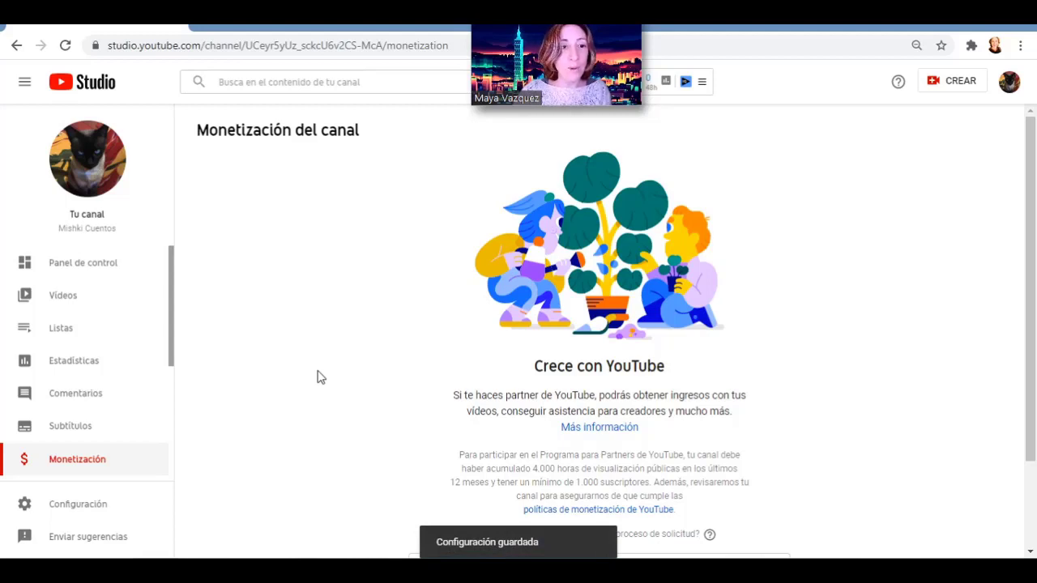
click(1008, 84)
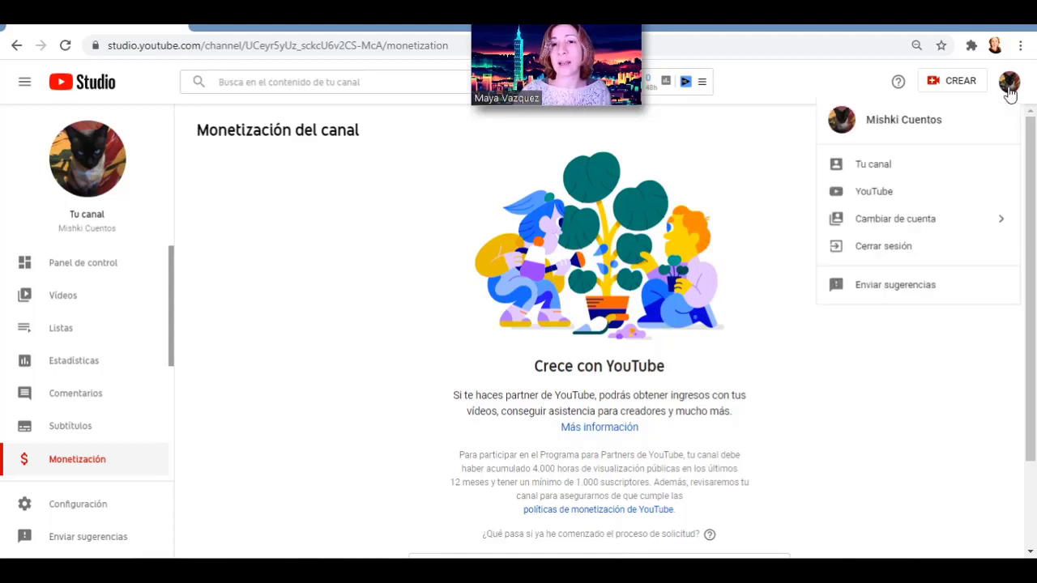
click(873, 166)
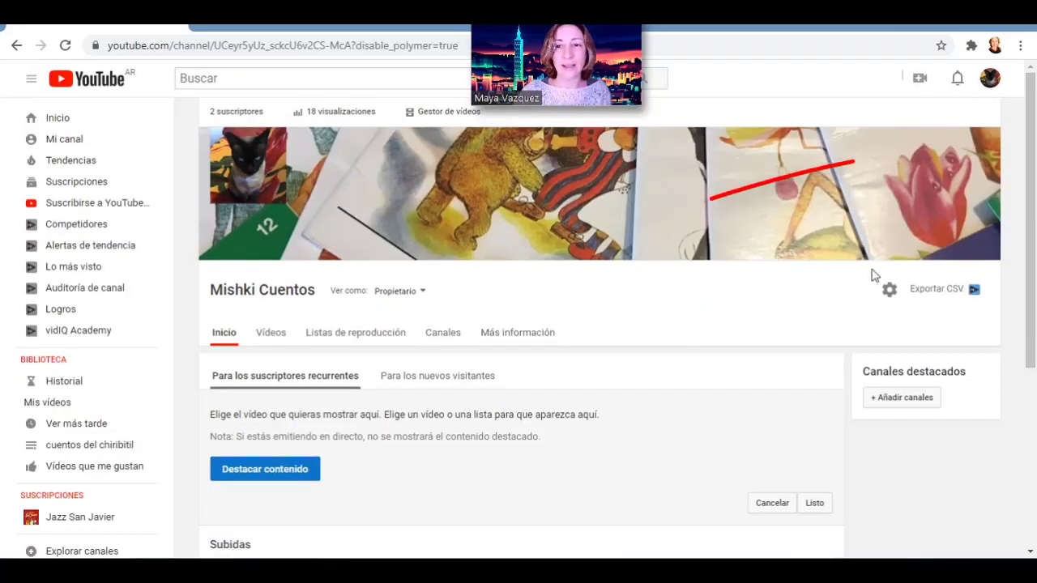
mouse_move(901, 186)
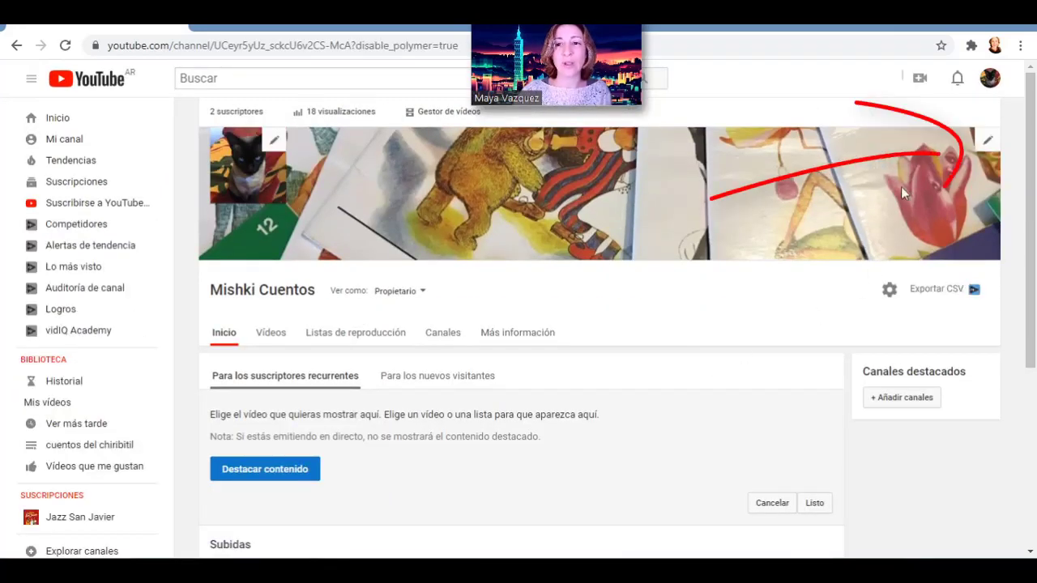
click(986, 141)
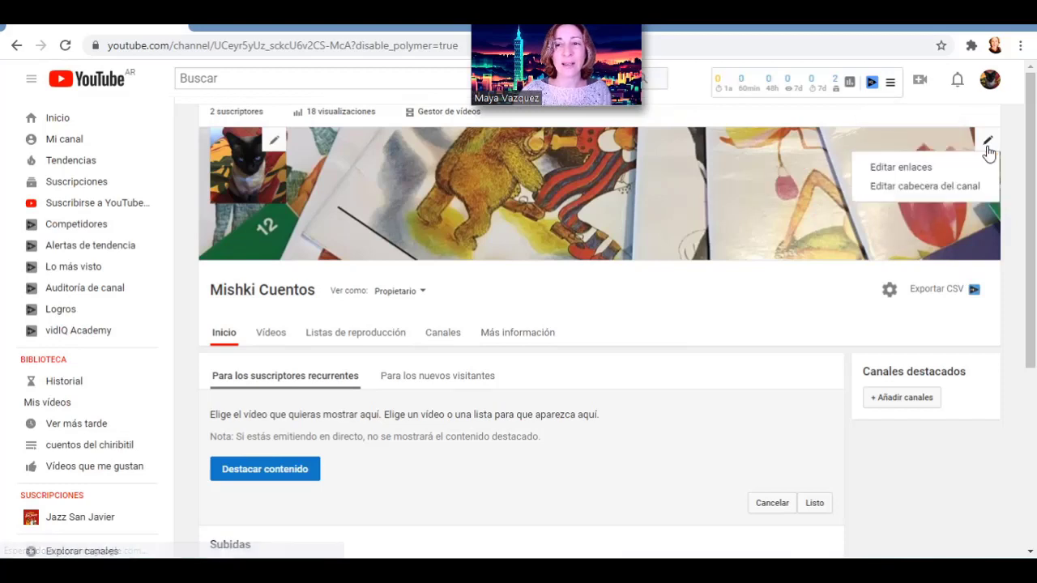
click(964, 188)
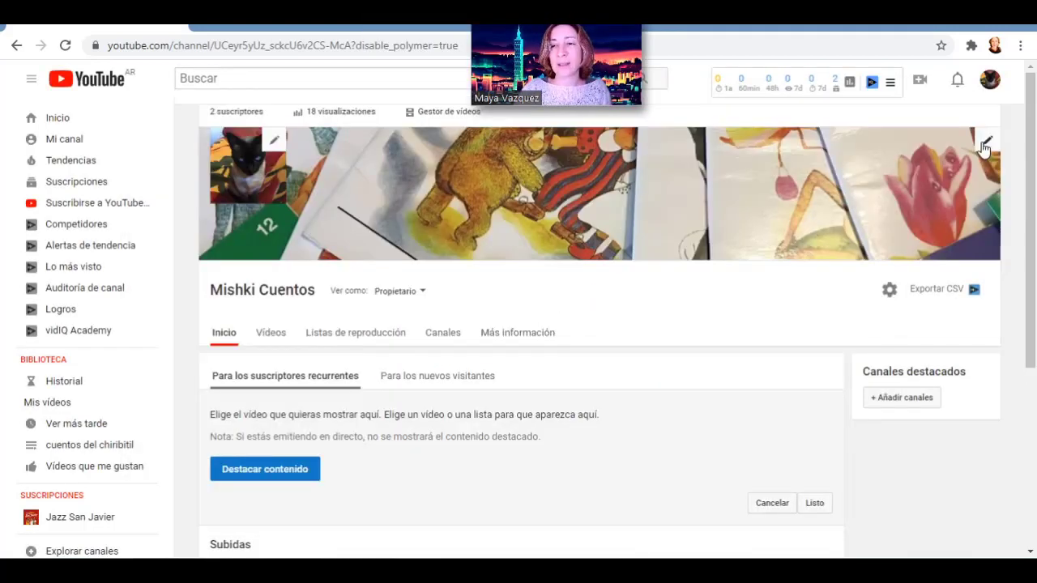
click(988, 139)
Add an Instagram custom link with its https URL to the channel.
click(932, 168)
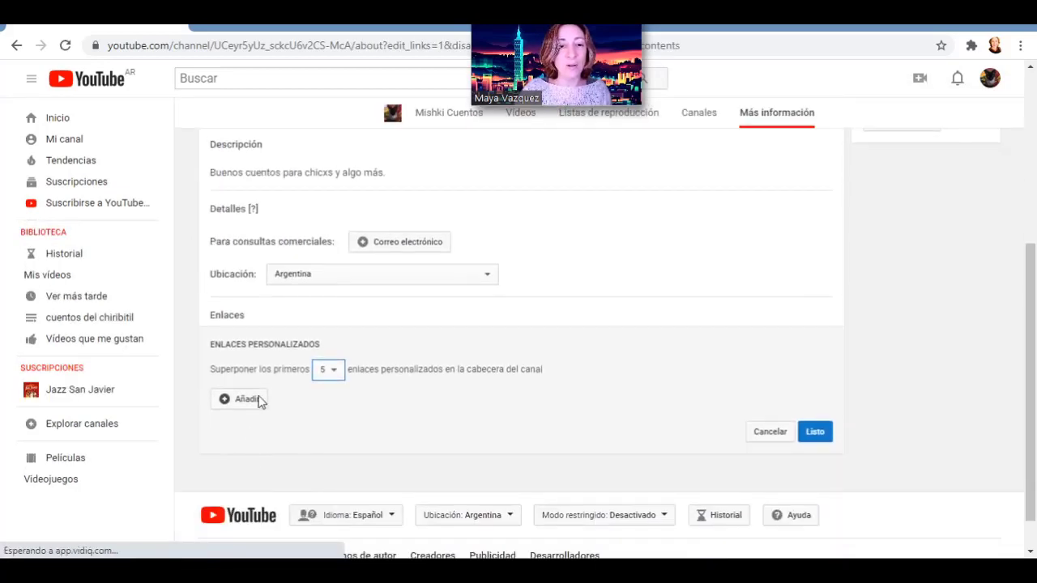
click(259, 401)
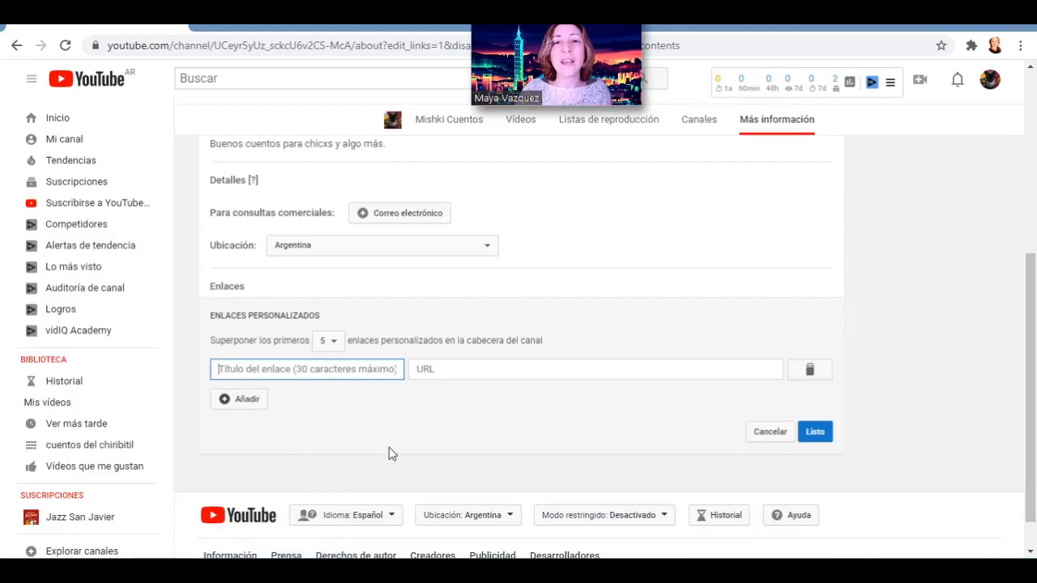
text(Ins)
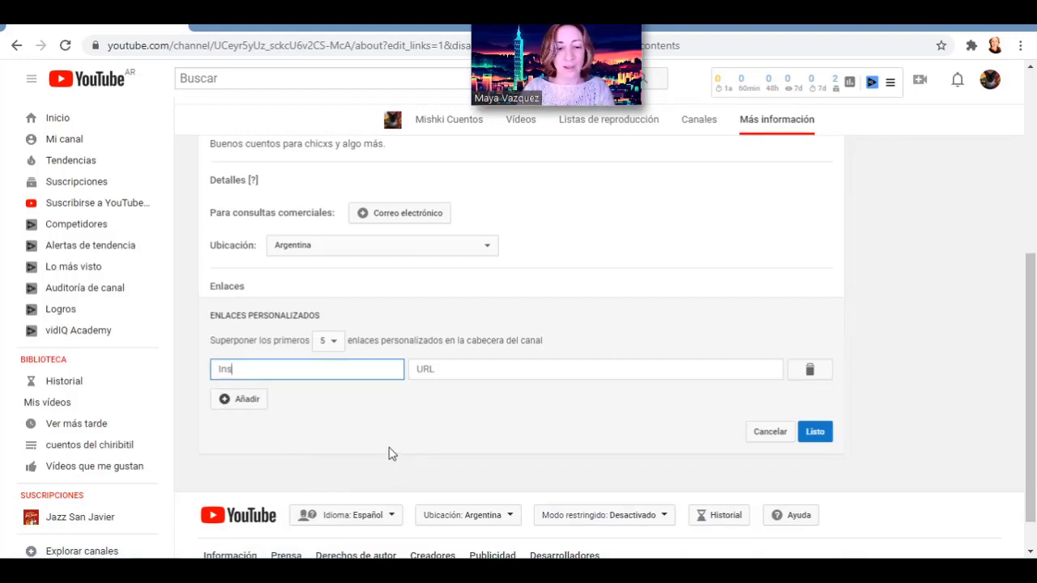
text(tagram)
click(458, 366)
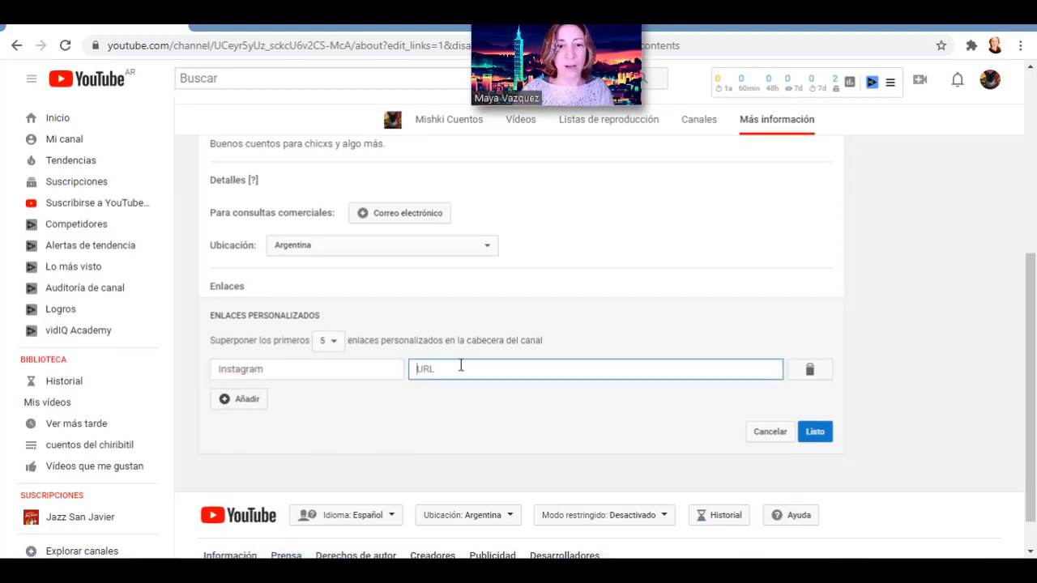
text(https://instagram.com/)
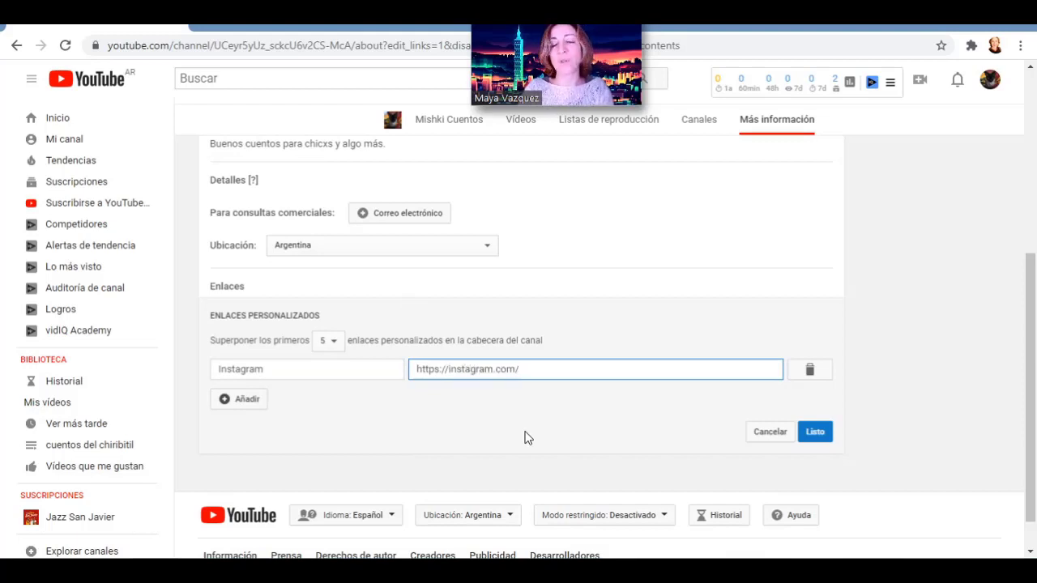
key(Return)
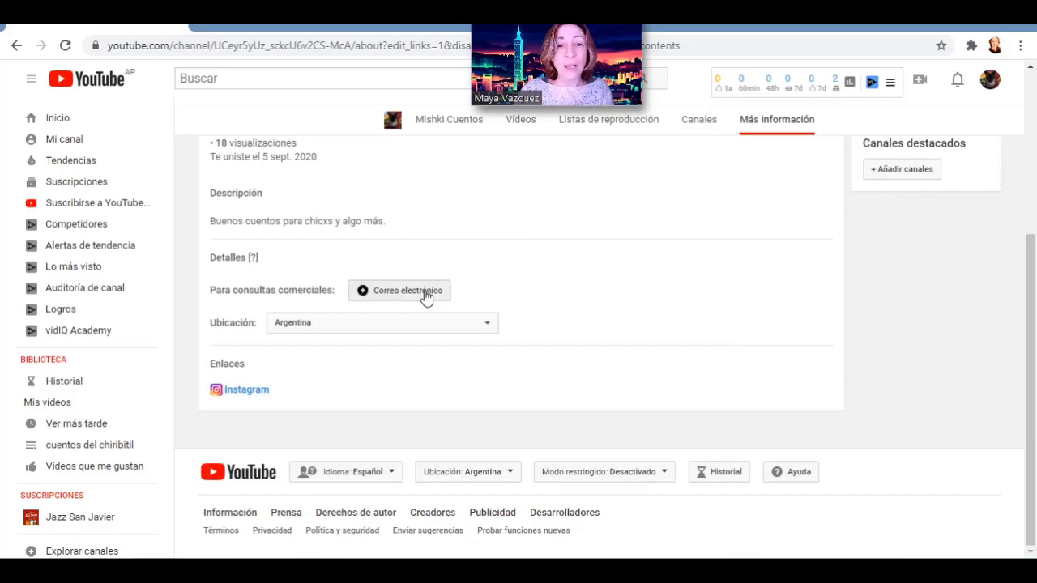
Open the business e-mail and description fields, then return to the Inicio tab.
click(425, 298)
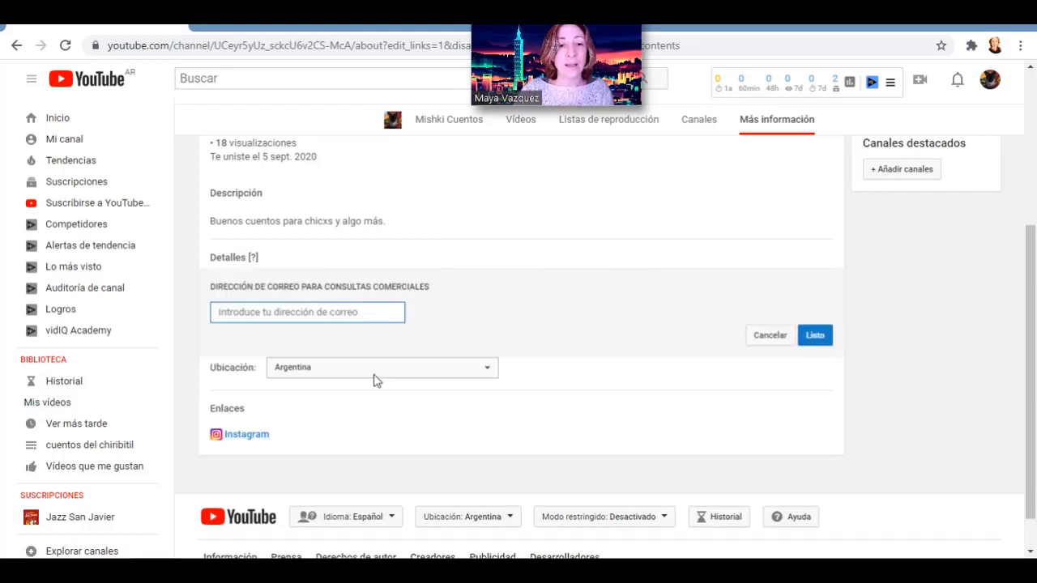
scroll(424, 227, up, 2)
click(830, 374)
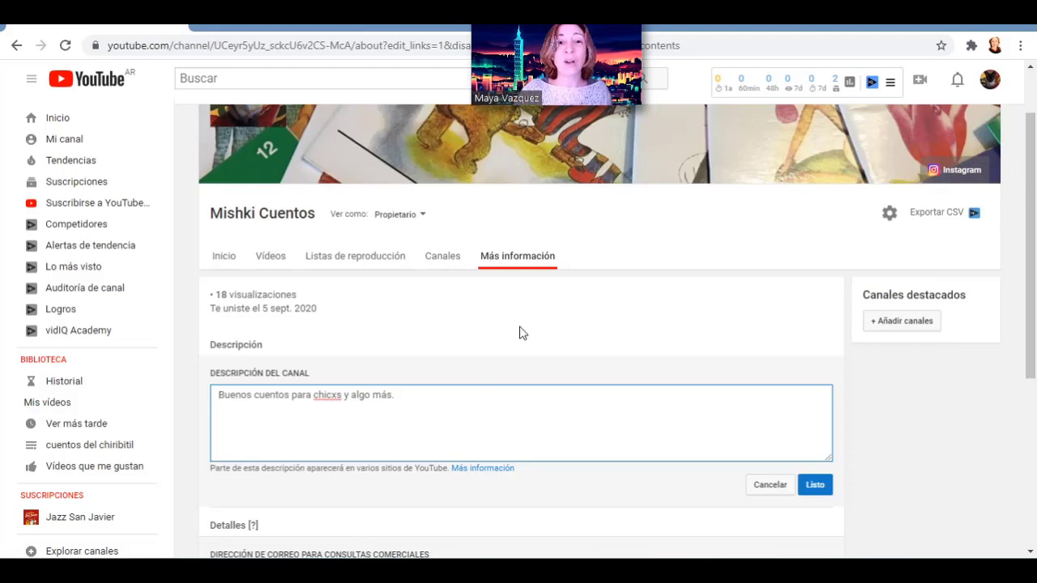
click(223, 256)
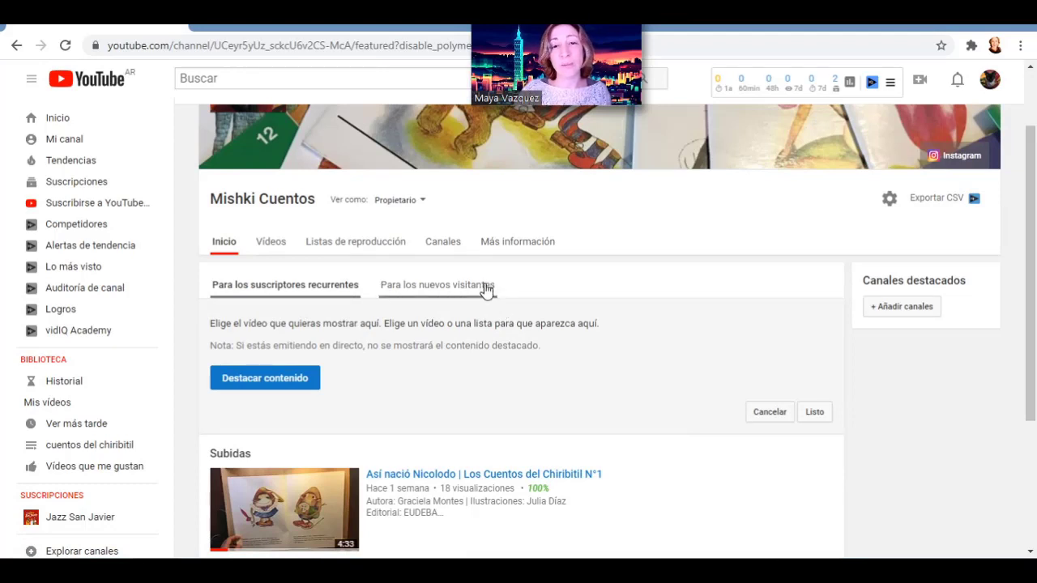
Switch the home layout view to new visitors and scroll down the page.
click(486, 290)
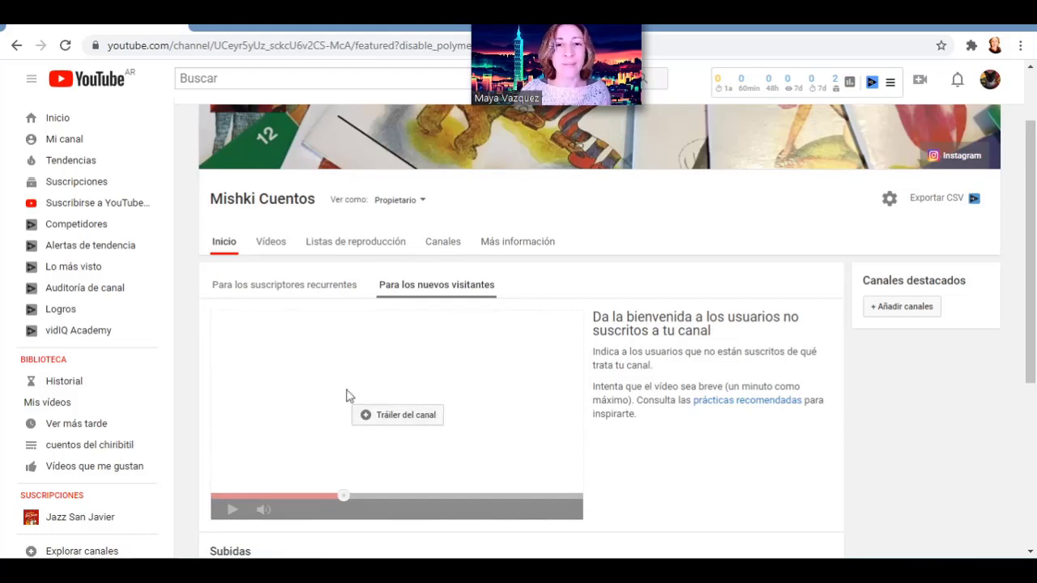
scroll(462, 429, down, 1)
scroll(463, 428, down, 1)
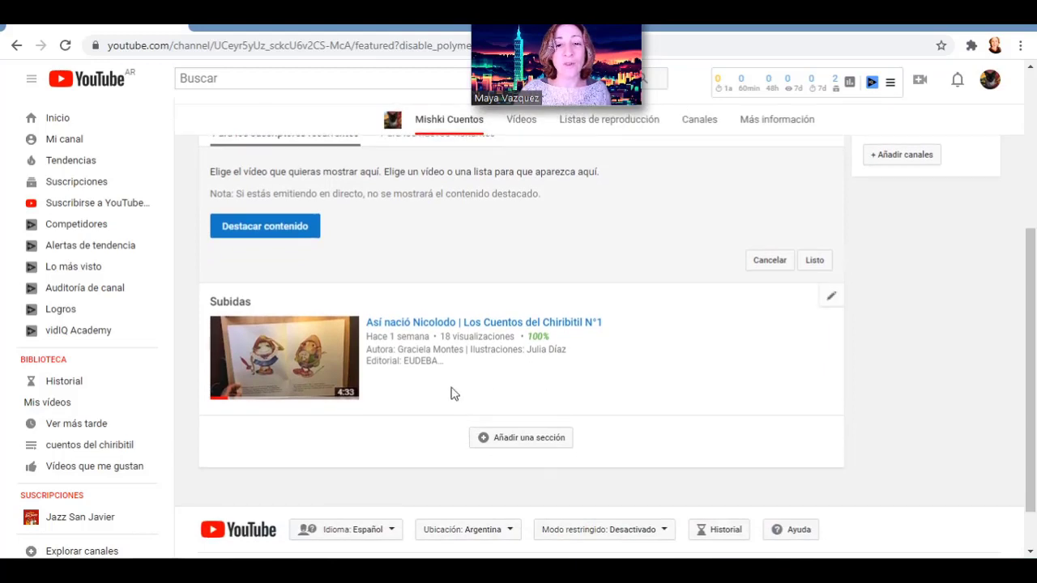
Add a single-playlist section for 'cuentos del chiribitil' and save it.
click(548, 454)
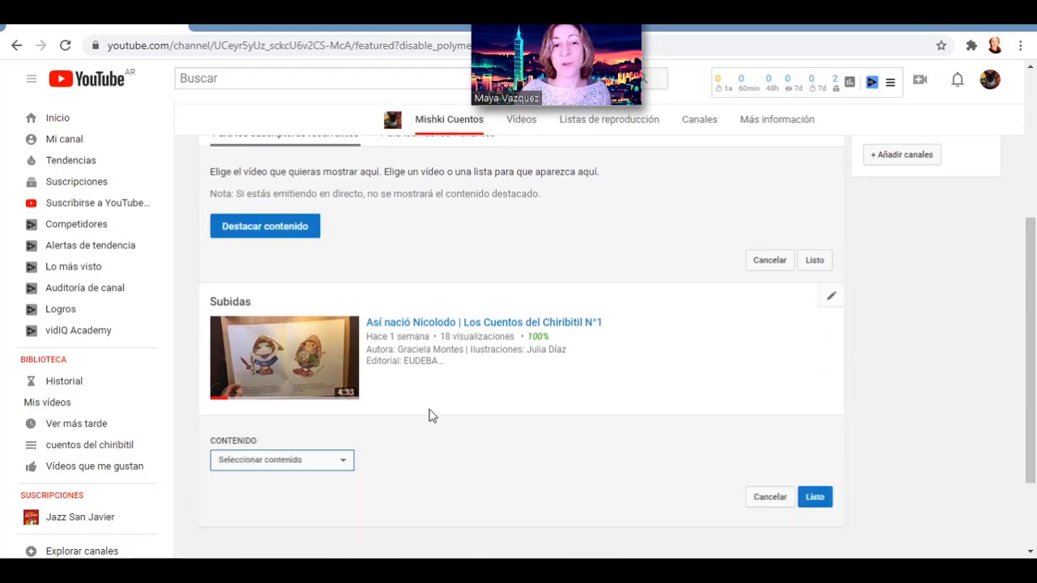
scroll(432, 415, down, 1)
click(332, 387)
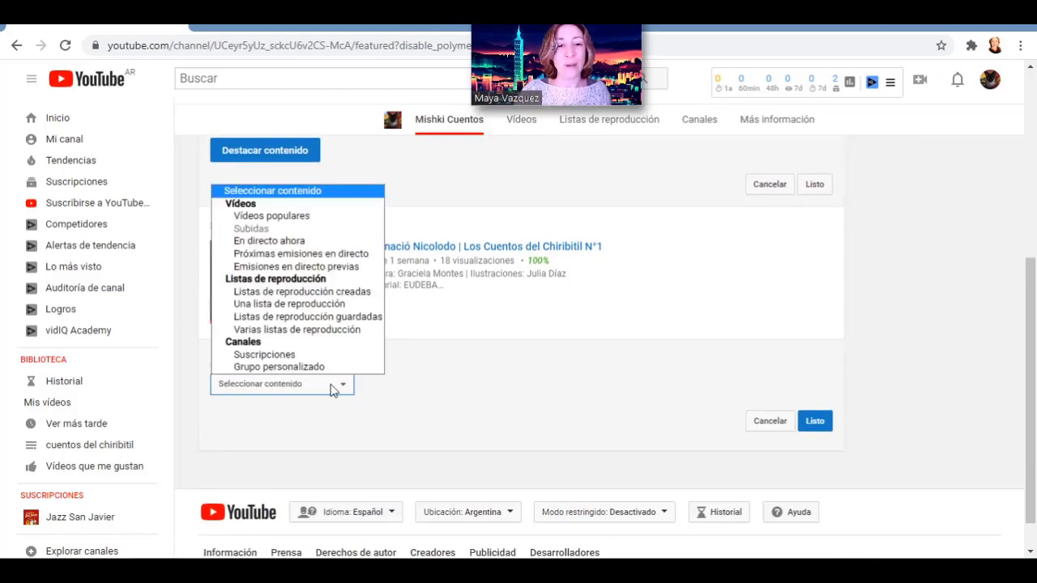
click(339, 304)
click(420, 436)
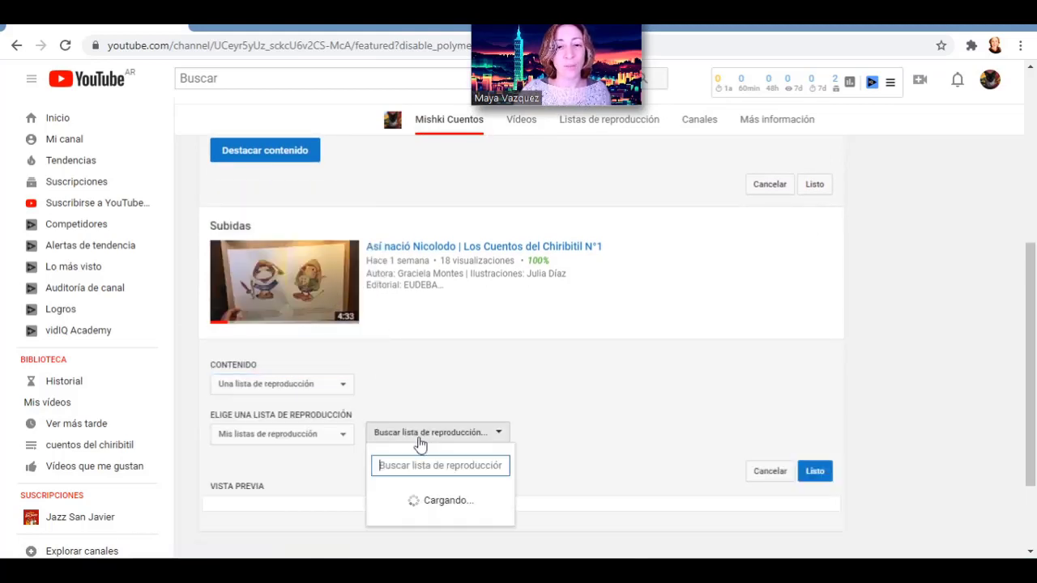
click(447, 497)
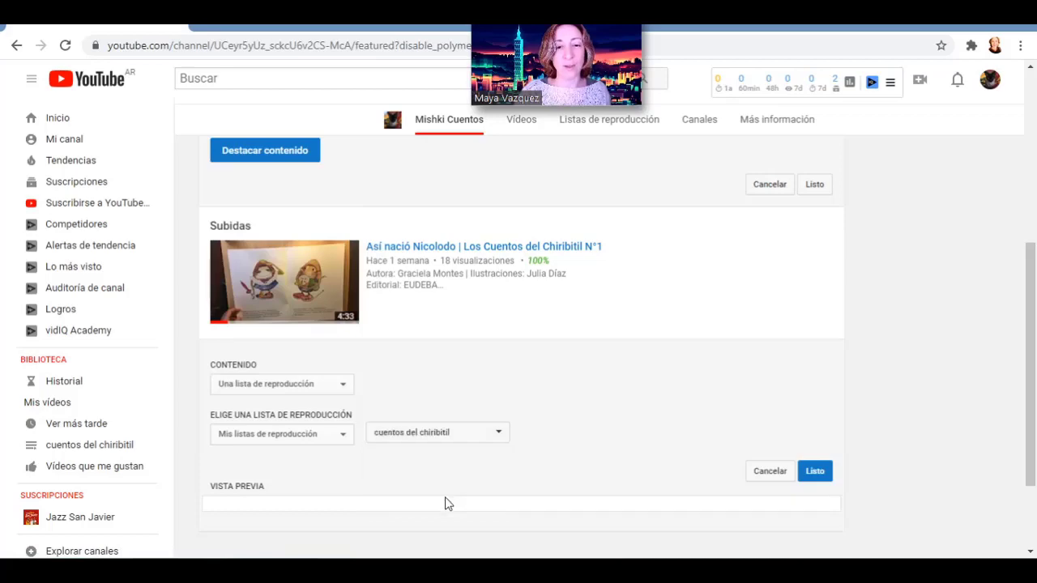
click(814, 470)
scroll(713, 455, up, 5)
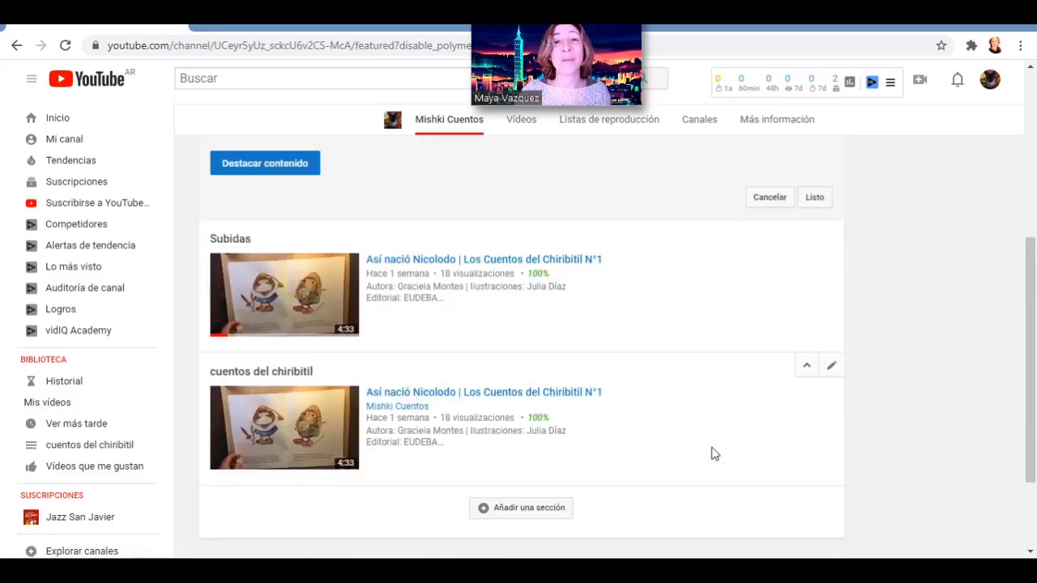
click(231, 75)
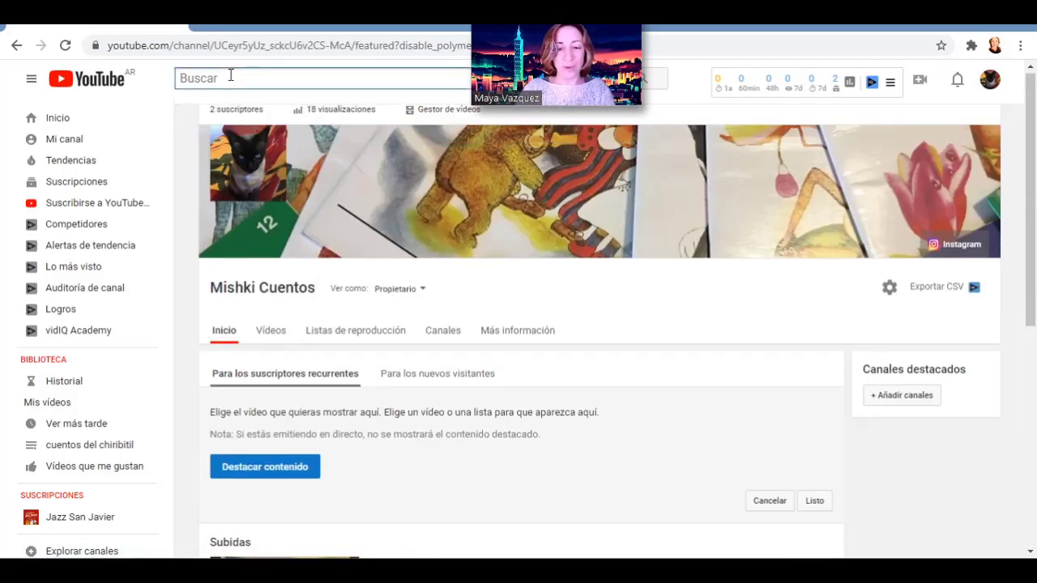
Search for the creator by name and subscribe to their channel.
text(maya vazquez)
key(Return)
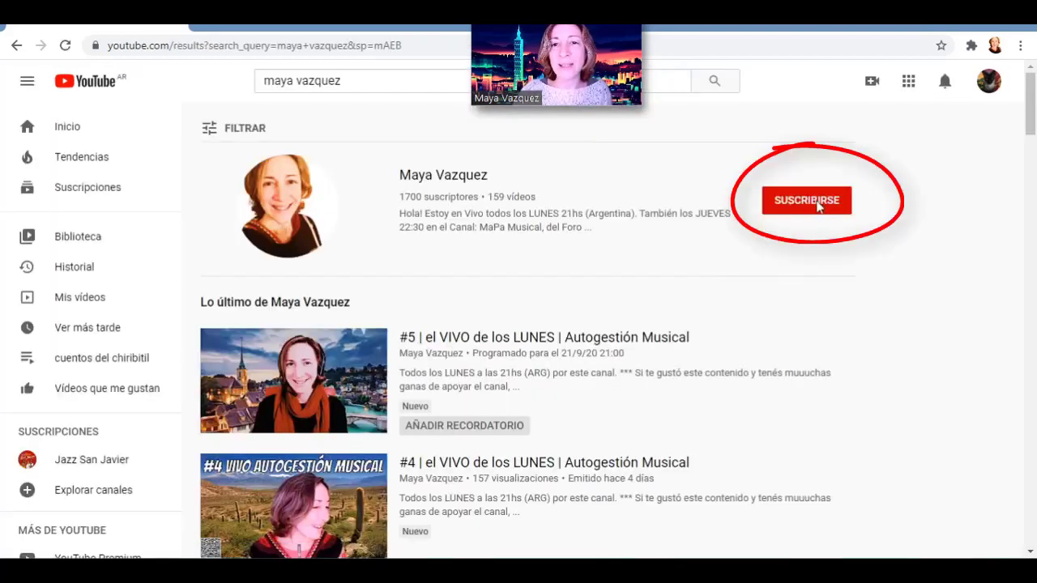
click(818, 207)
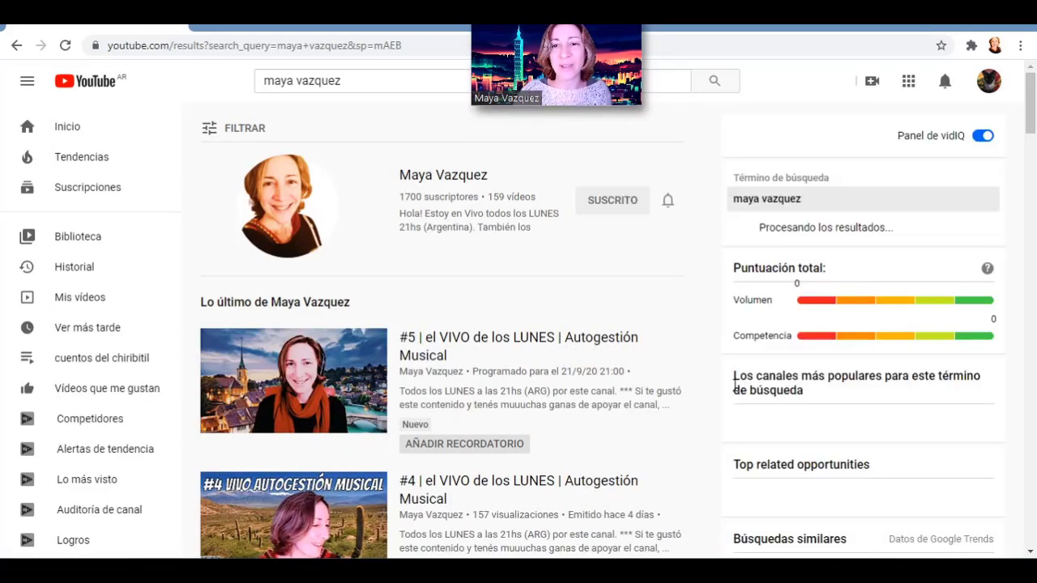
Open the creator's #MateClases channel and scroll through its playlist sections.
click(532, 285)
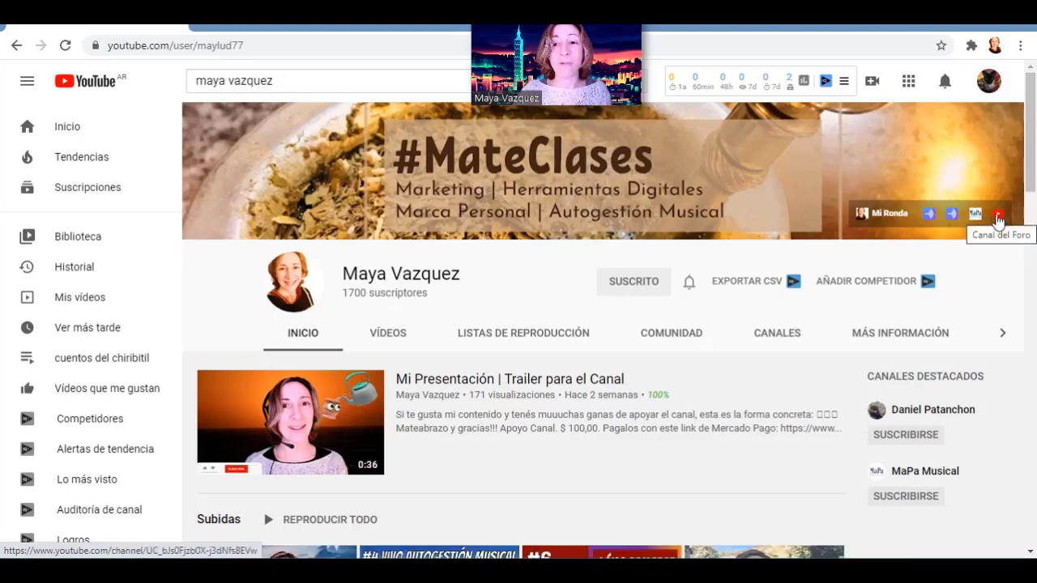
scroll(454, 482, down, 1)
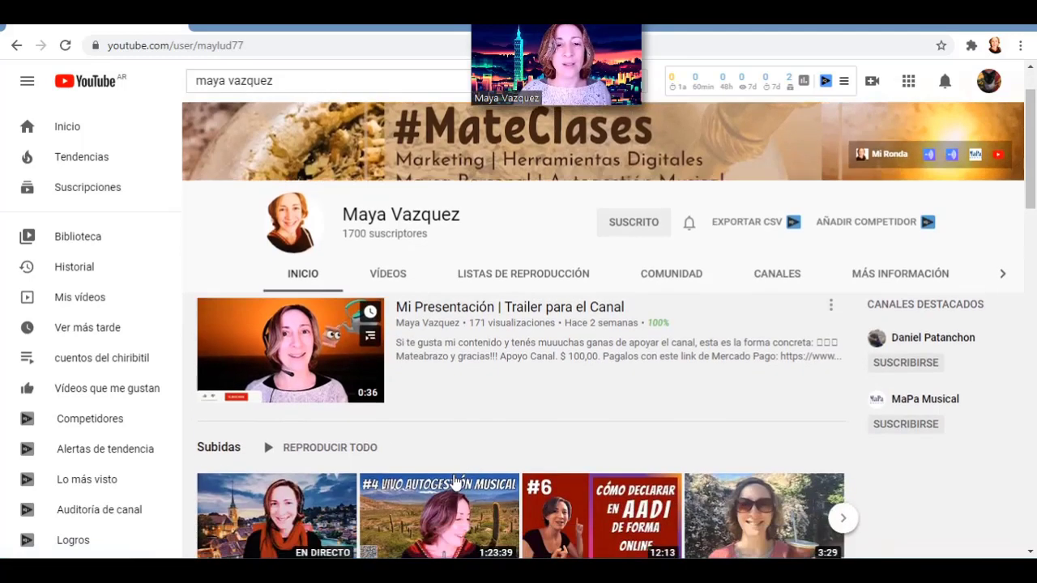
scroll(303, 402, down, 3)
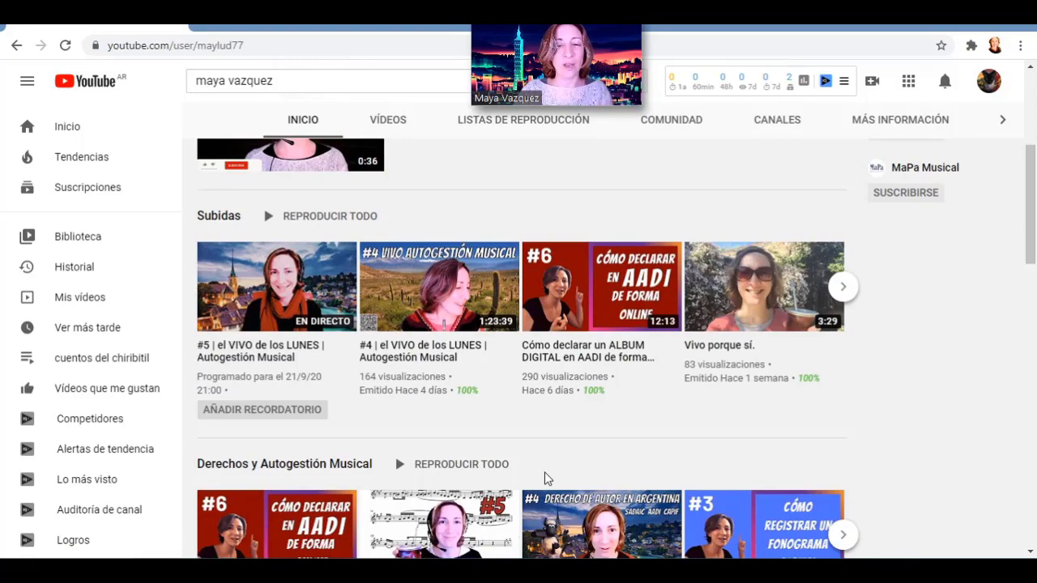
scroll(545, 480, down, 3)
scroll(545, 485, down, 3)
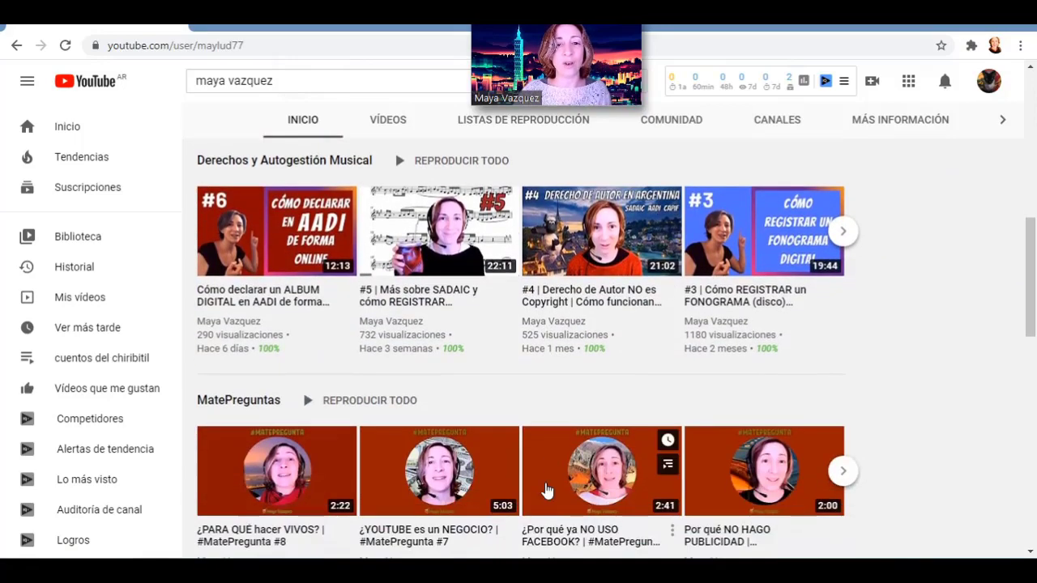
scroll(545, 490, down, 3)
scroll(545, 490, down, 5)
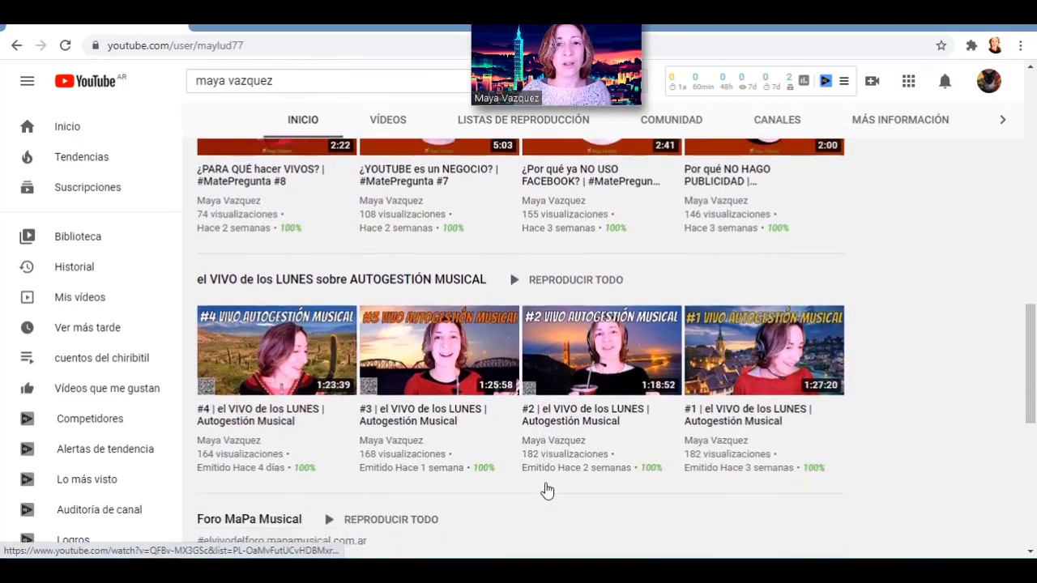
scroll(546, 484, down, 5)
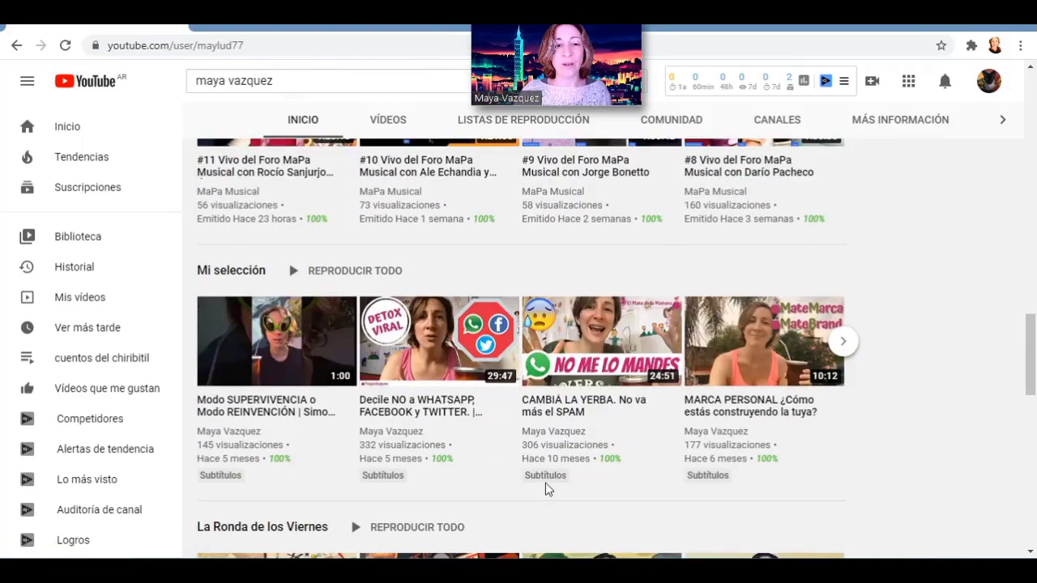
scroll(545, 484, down, 4)
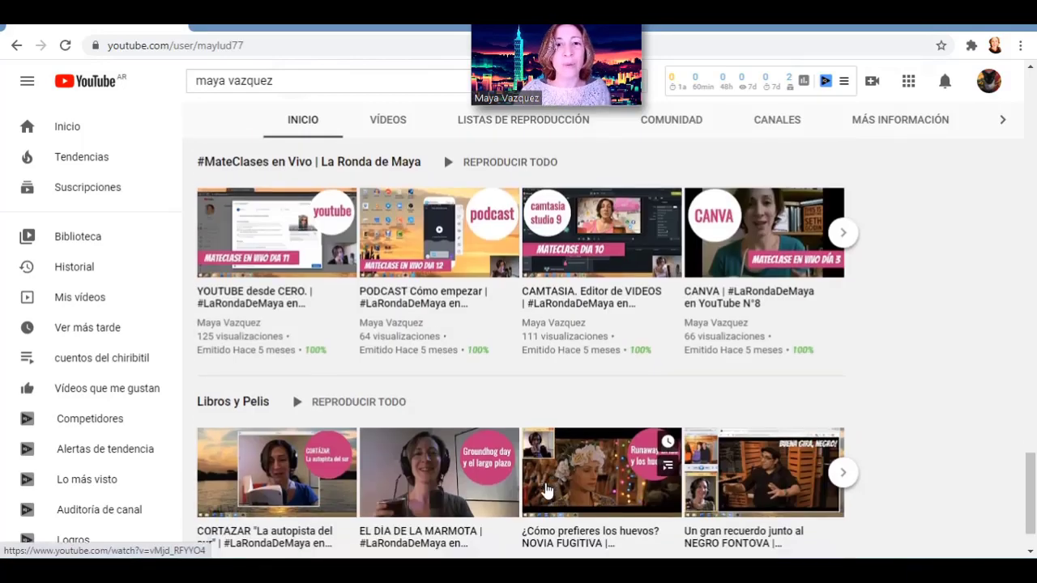
click(989, 81)
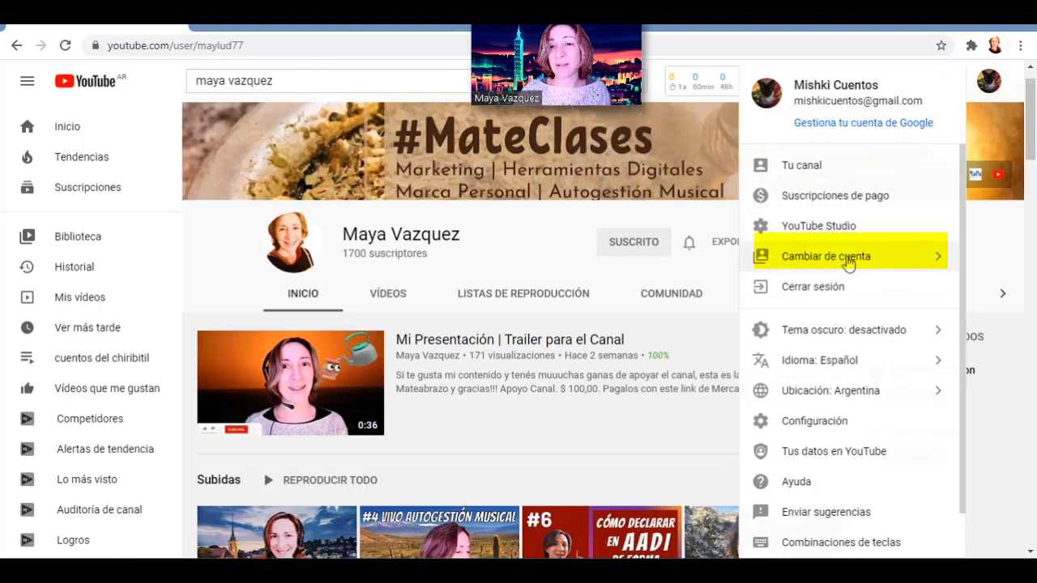
Switch to the channel owner's account and start customizing the channel home.
click(847, 261)
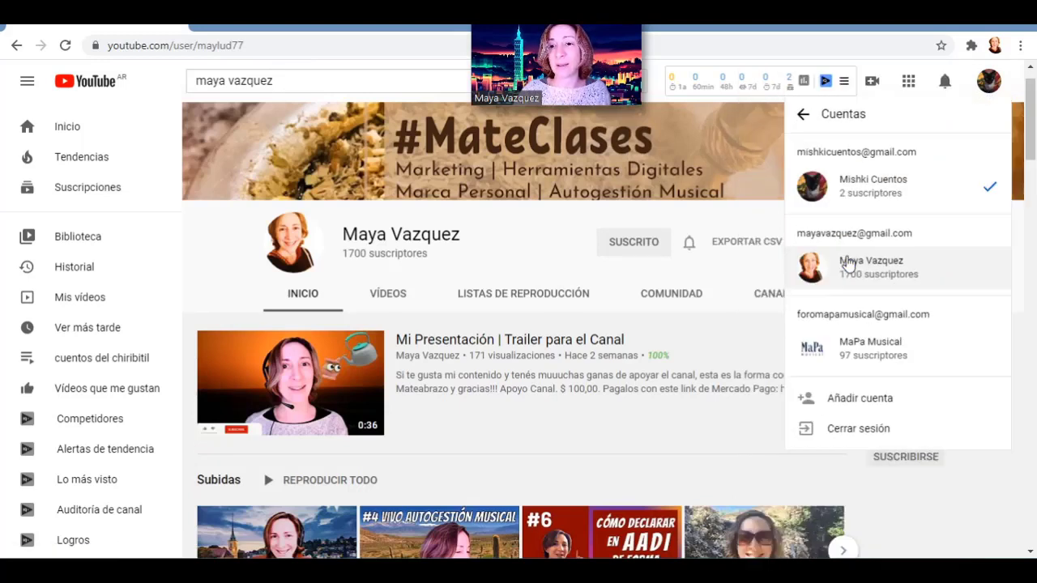
click(889, 268)
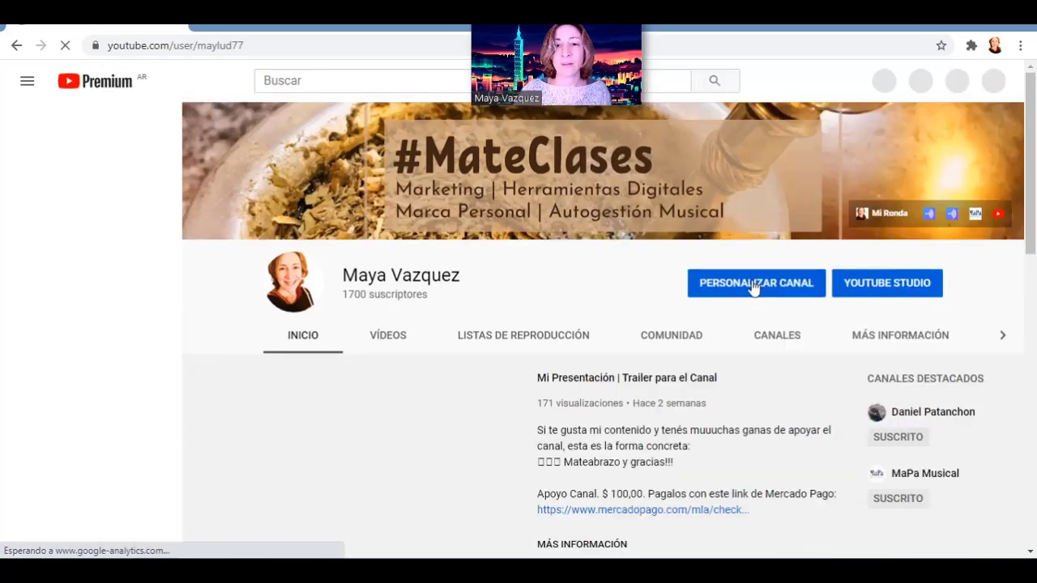
click(756, 290)
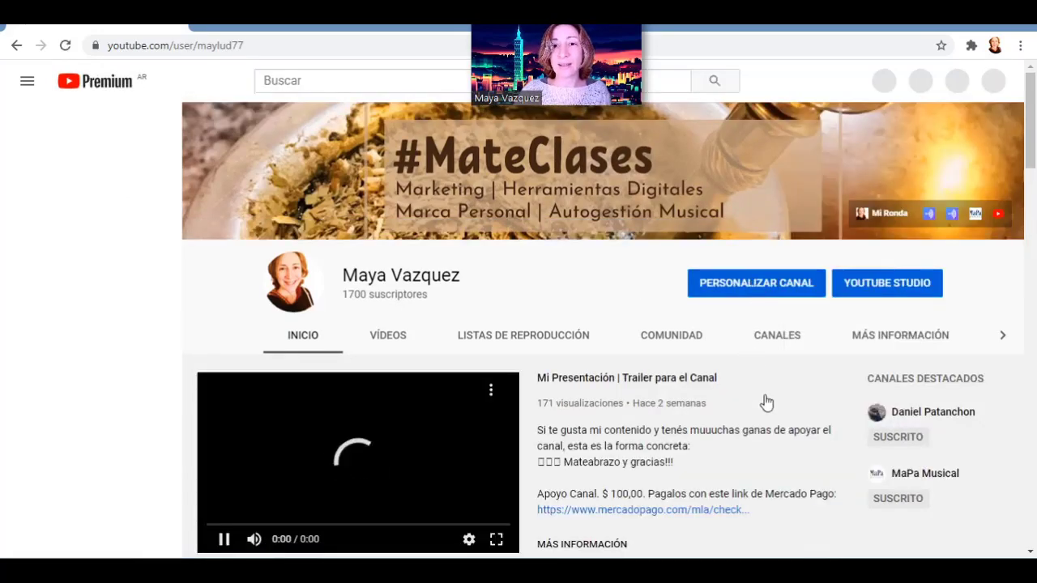
Try moving the Libros y Pelis shelf up one place and back down.
scroll(626, 438, down, 5)
scroll(624, 433, down, 10)
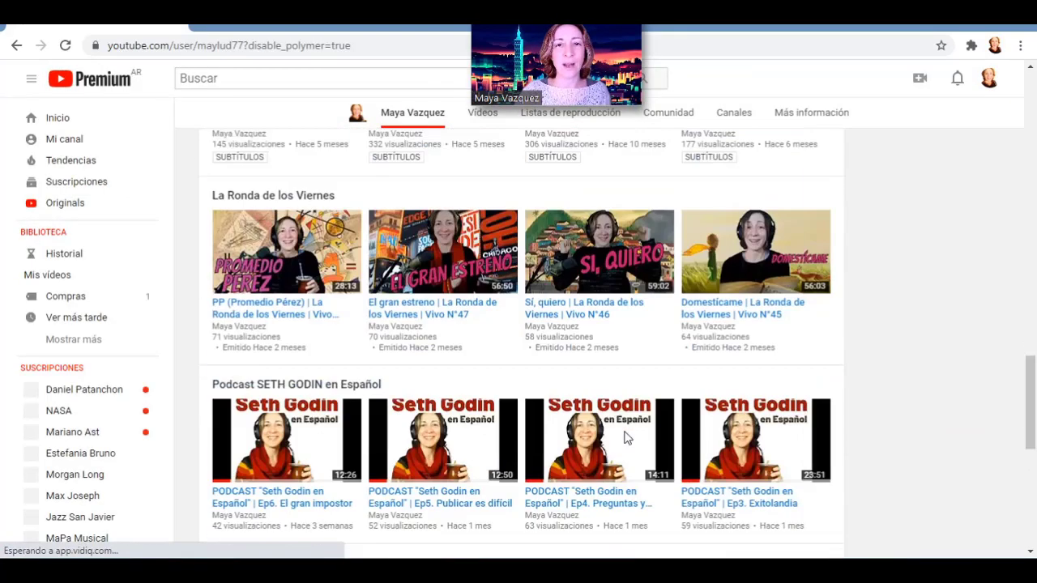
scroll(624, 433, down, 10)
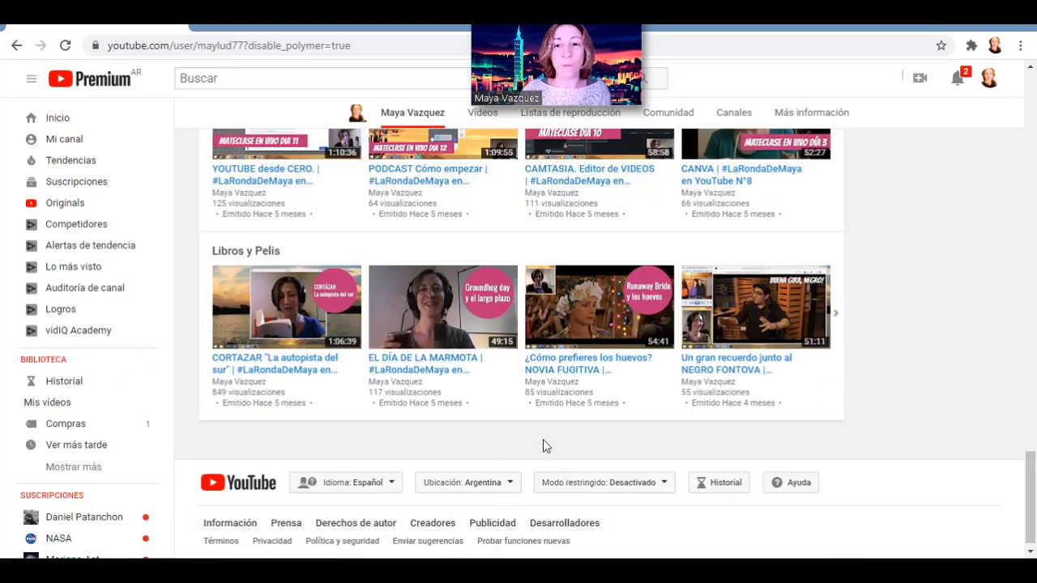
mouse_move(816, 249)
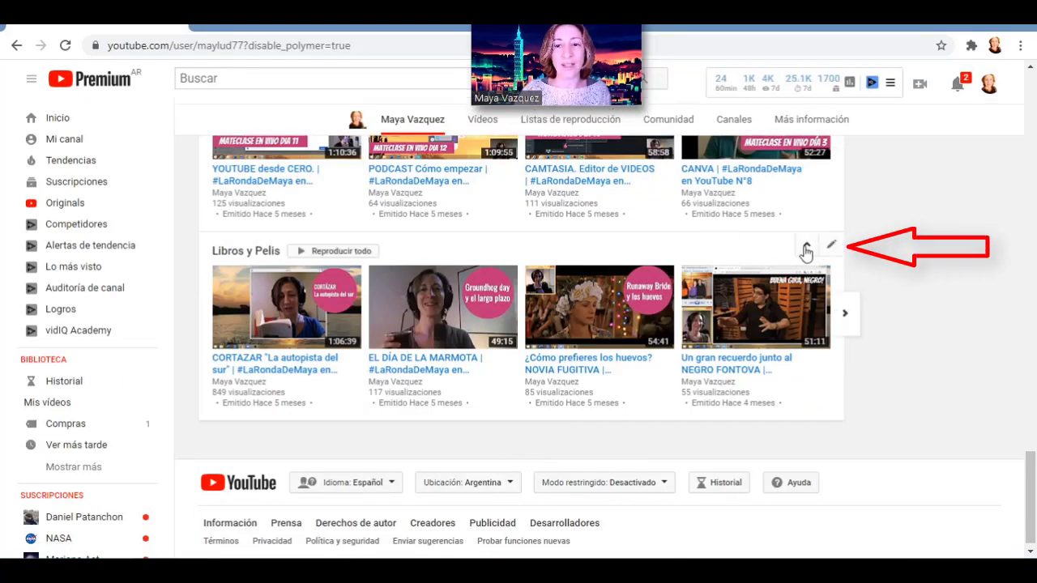
click(806, 250)
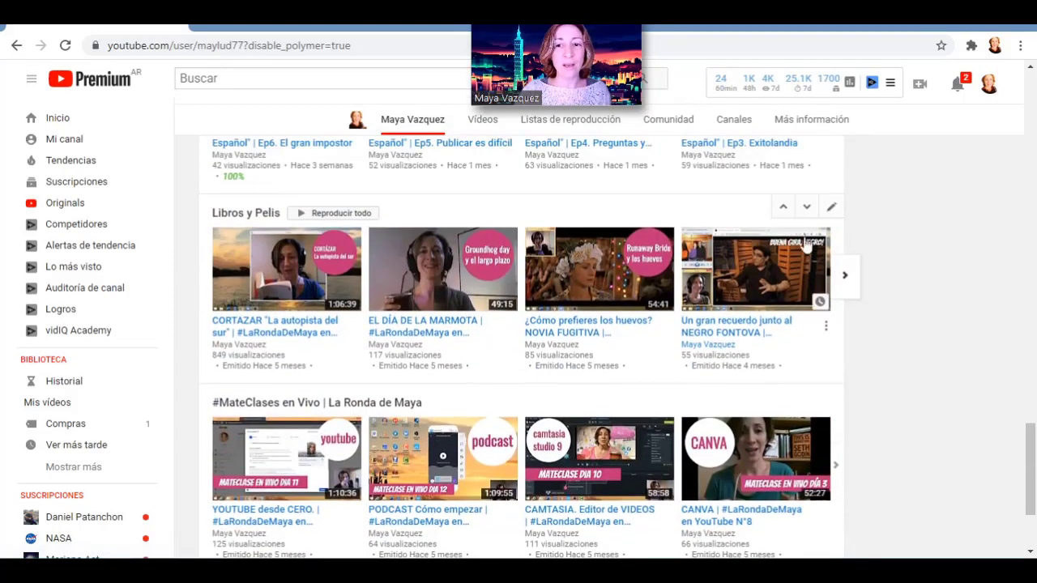
click(805, 219)
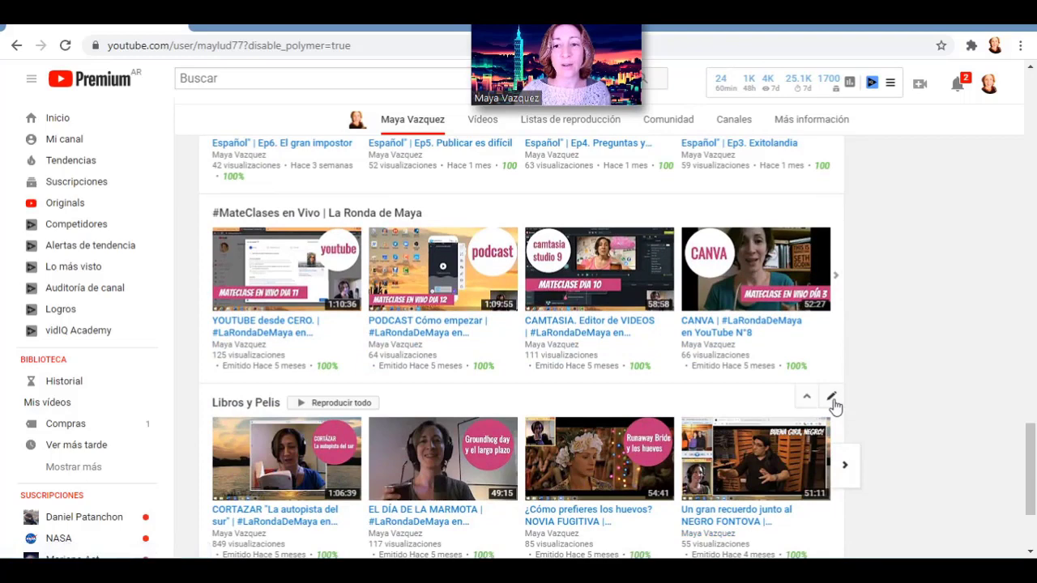
Change the Libros y Pelis shelf to show the Excel Gratis playlist.
click(832, 398)
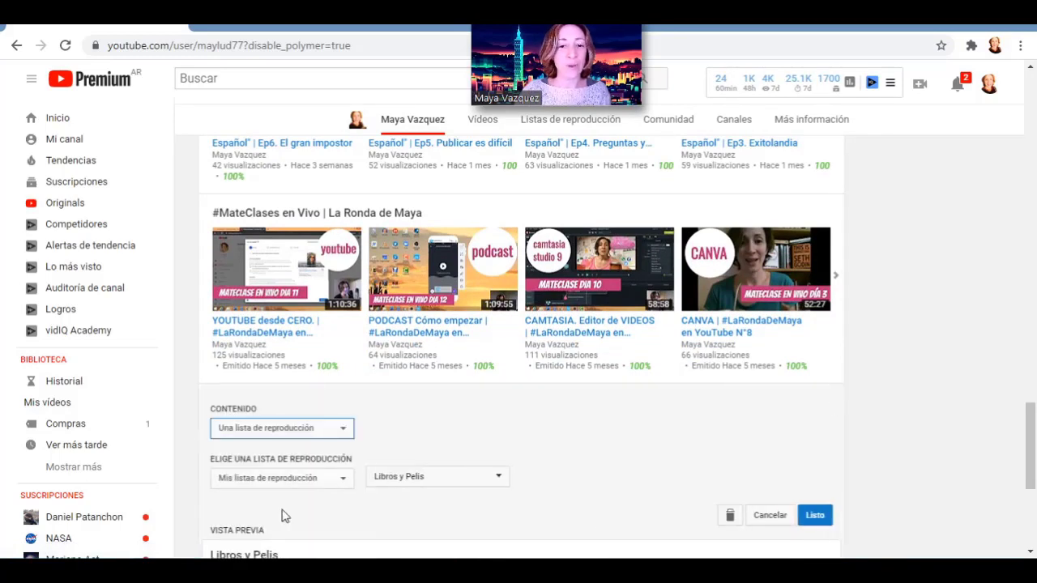
click(443, 486)
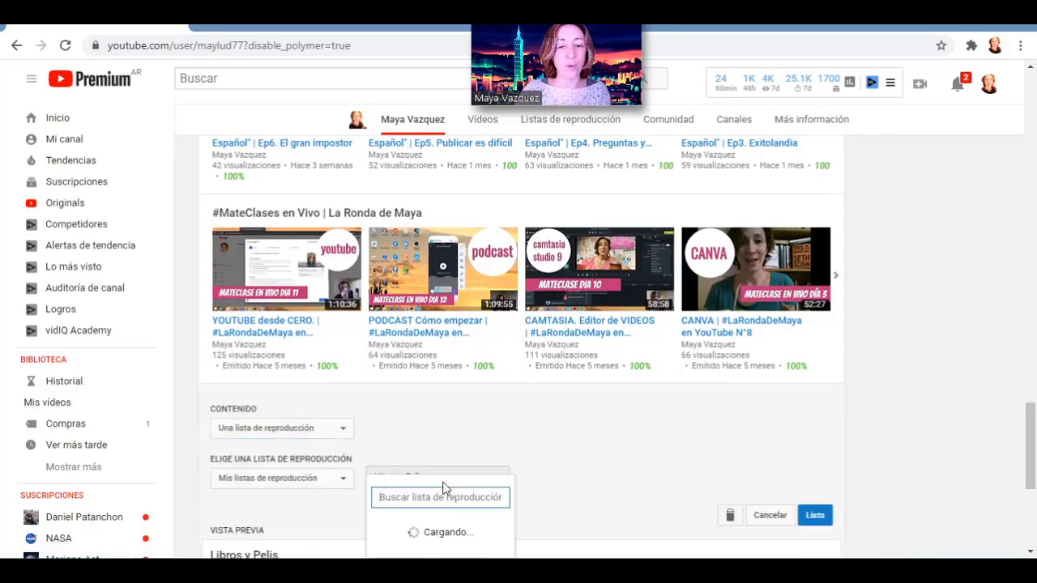
scroll(444, 486, down, 3)
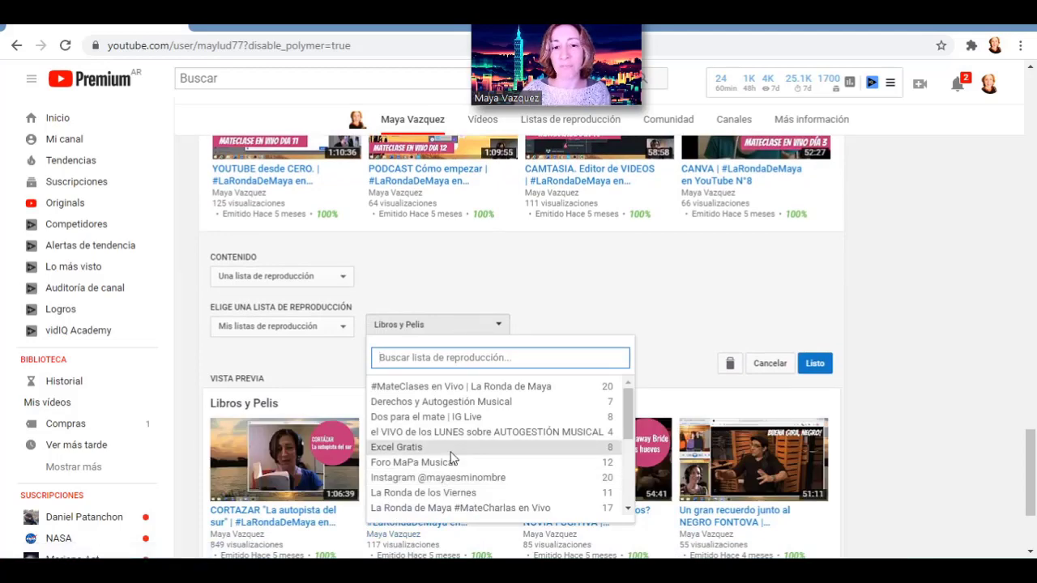
click(451, 450)
click(817, 363)
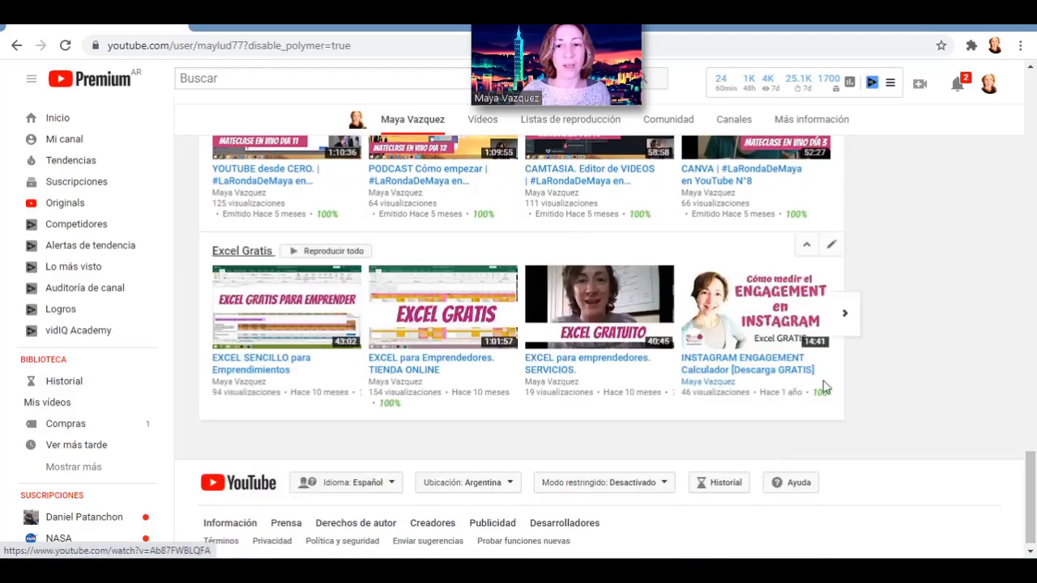
Move the Excel Gratis shelf up two places.
click(806, 247)
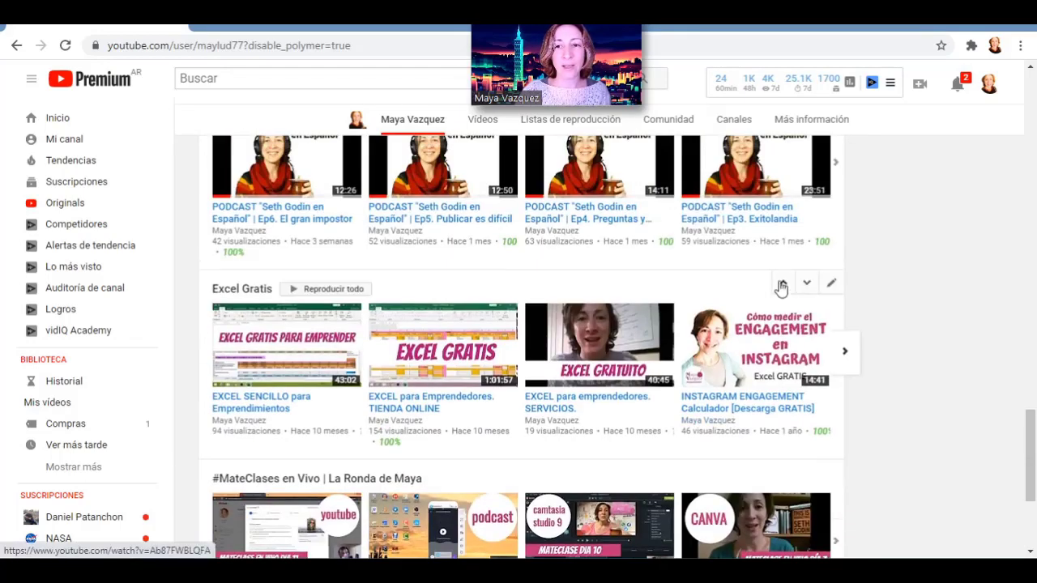
click(782, 284)
scroll(782, 346, up, 3)
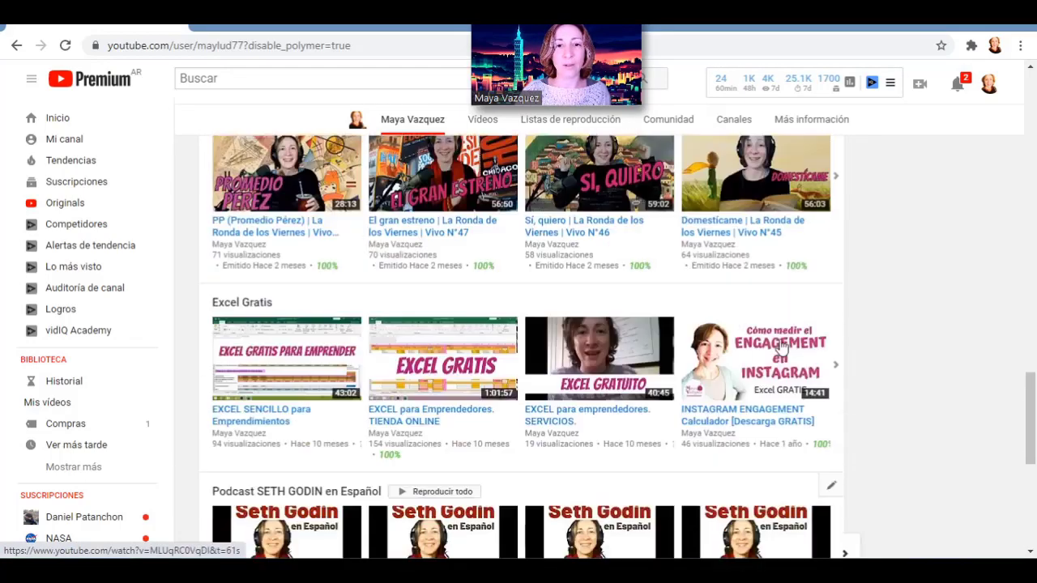
scroll(886, 348, up, 5)
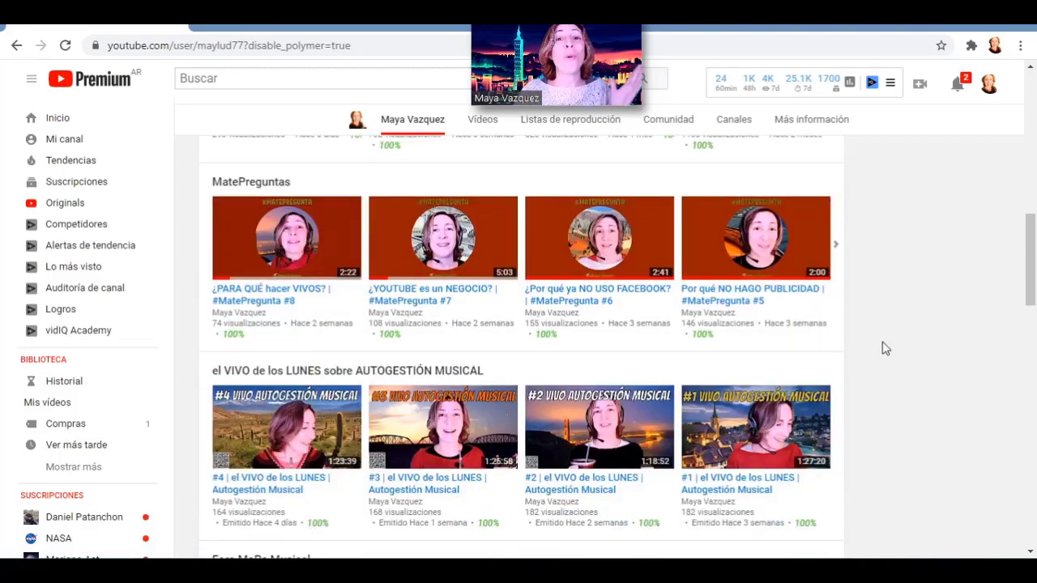
scroll(883, 347, up, 5)
scroll(883, 347, up, 4)
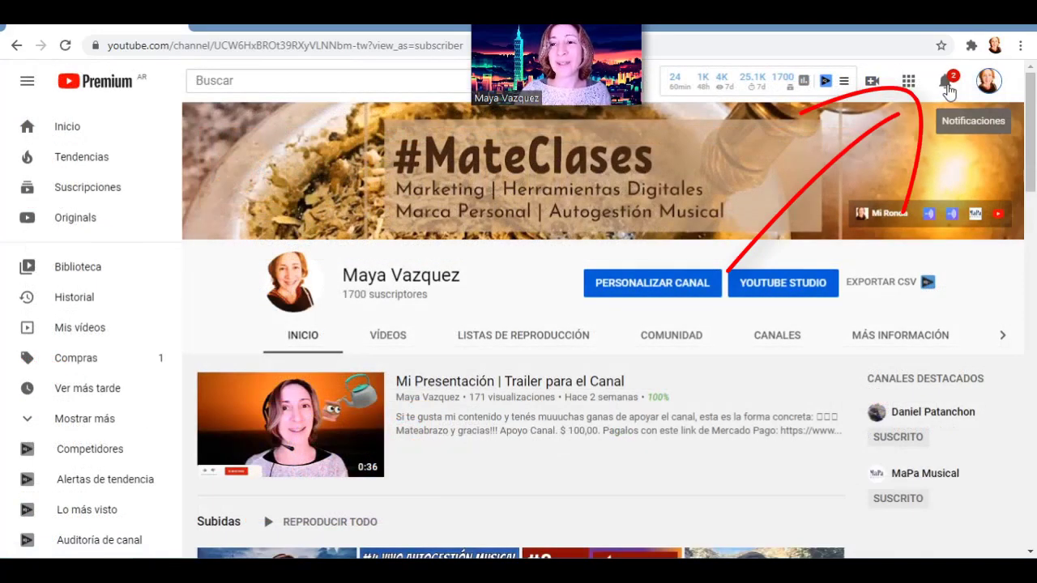
Check the notifications, then open the Create menu with Subir vídeo and Emitir en directo.
click(948, 88)
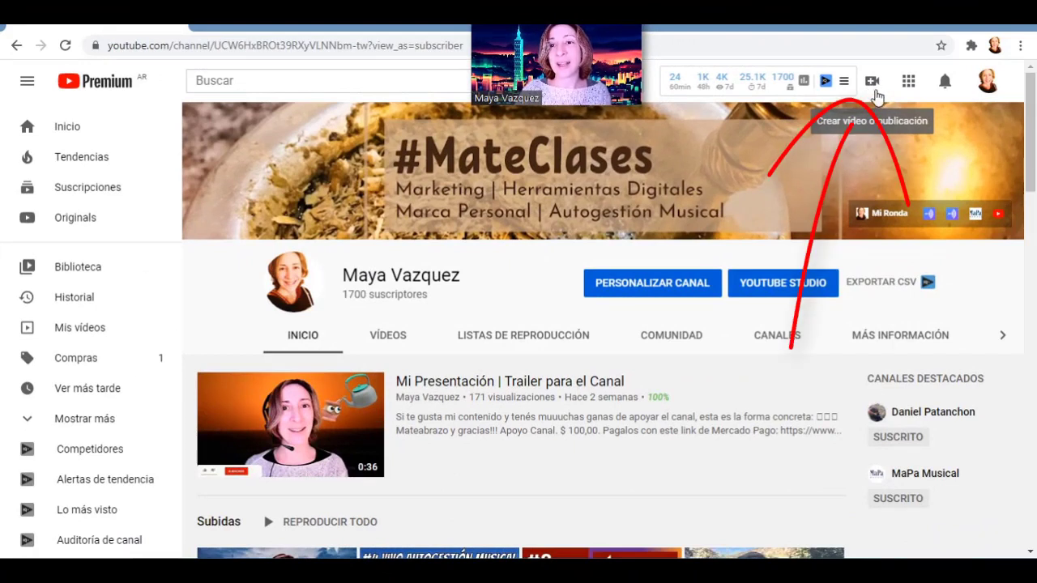
click(873, 91)
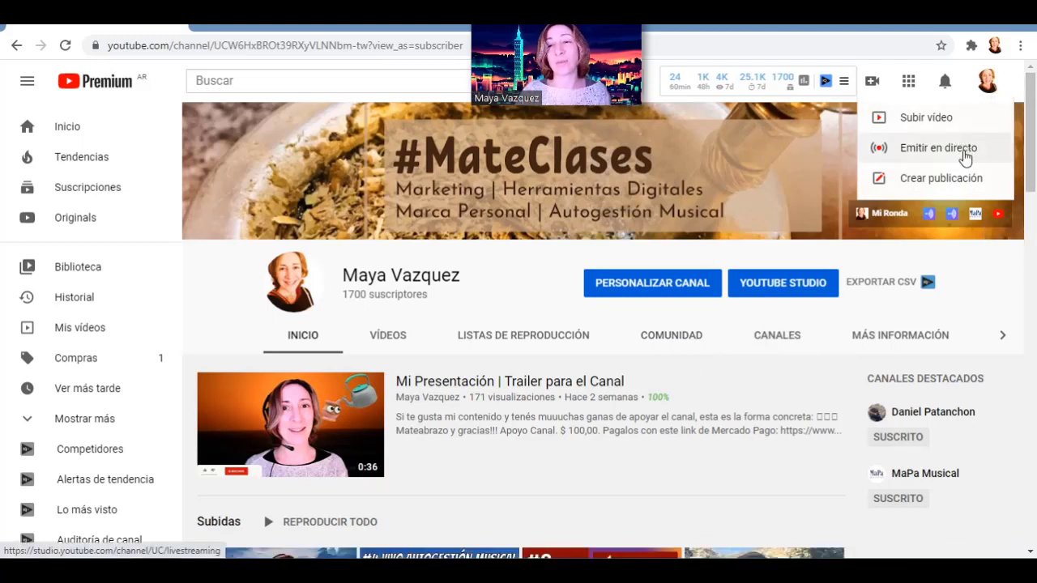
click(936, 120)
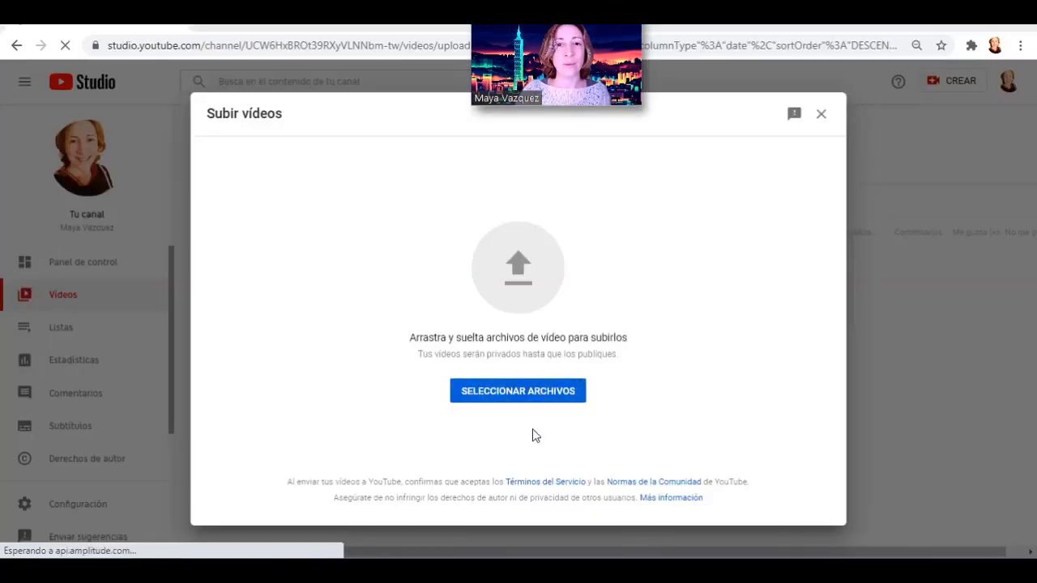
click(518, 392)
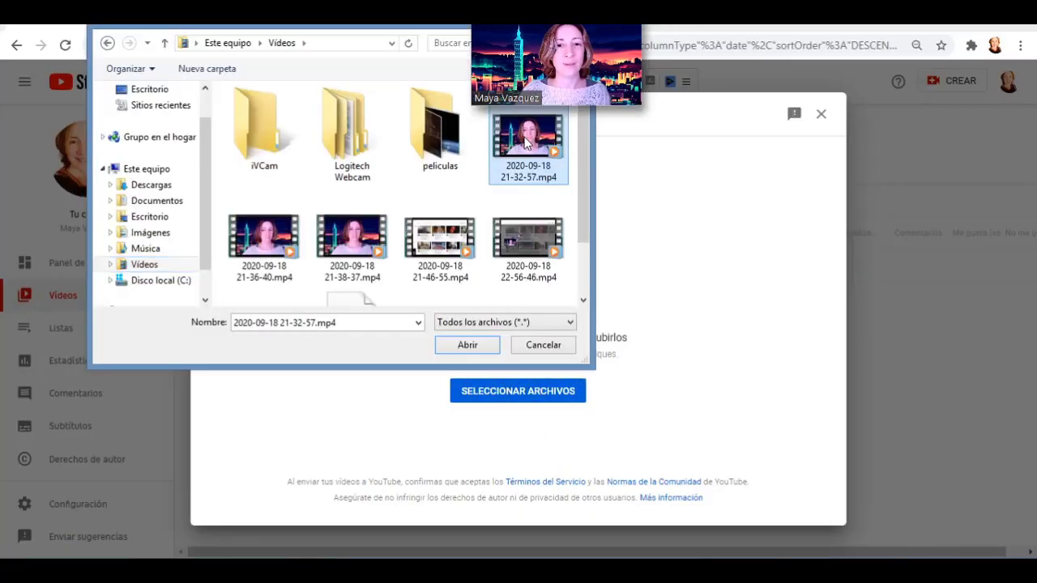
click(472, 344)
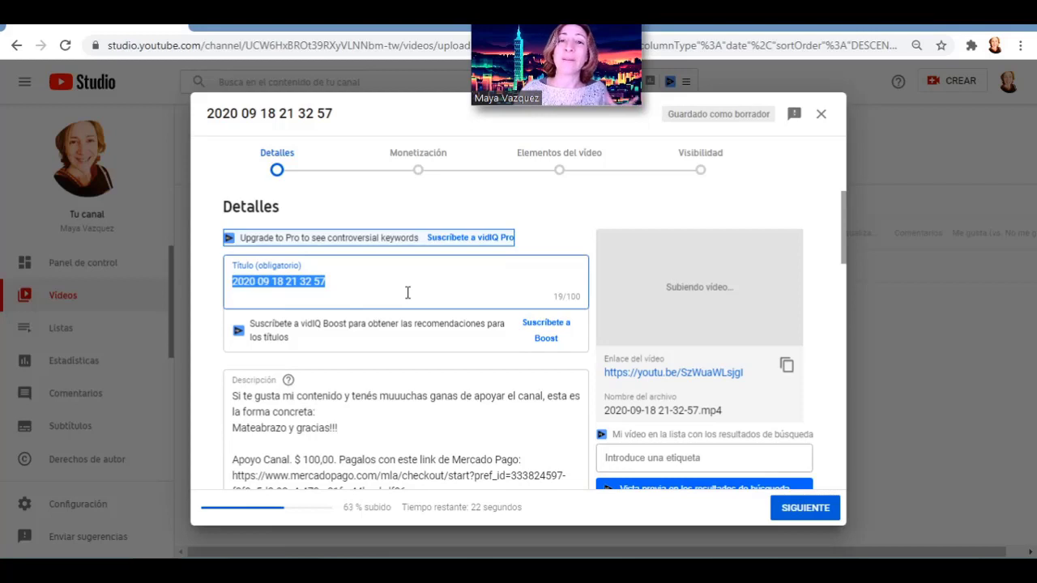
Insert two blank lines at the top of the video's description.
click(233, 394)
key(Return)
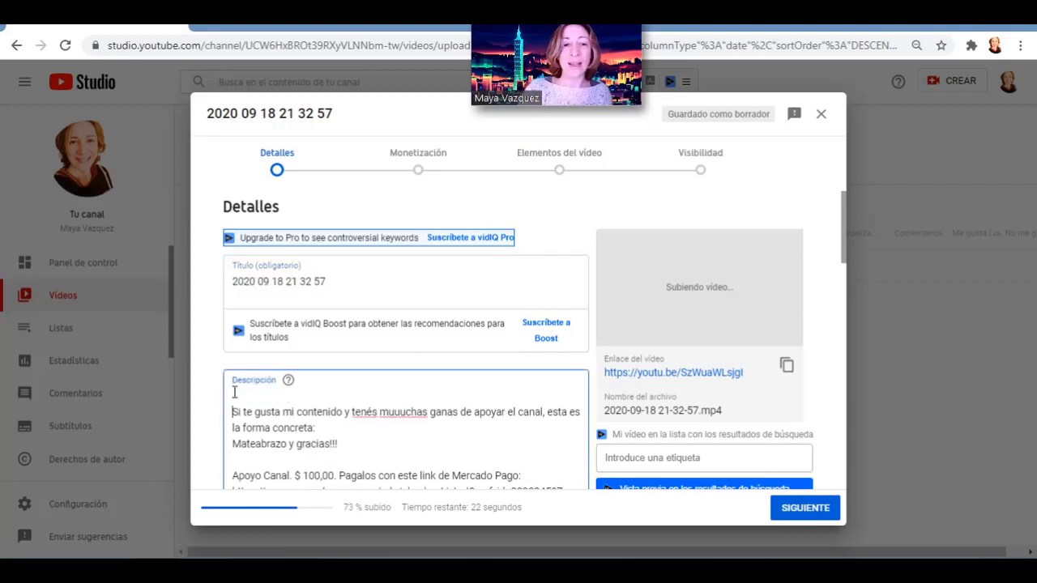
key(Return)
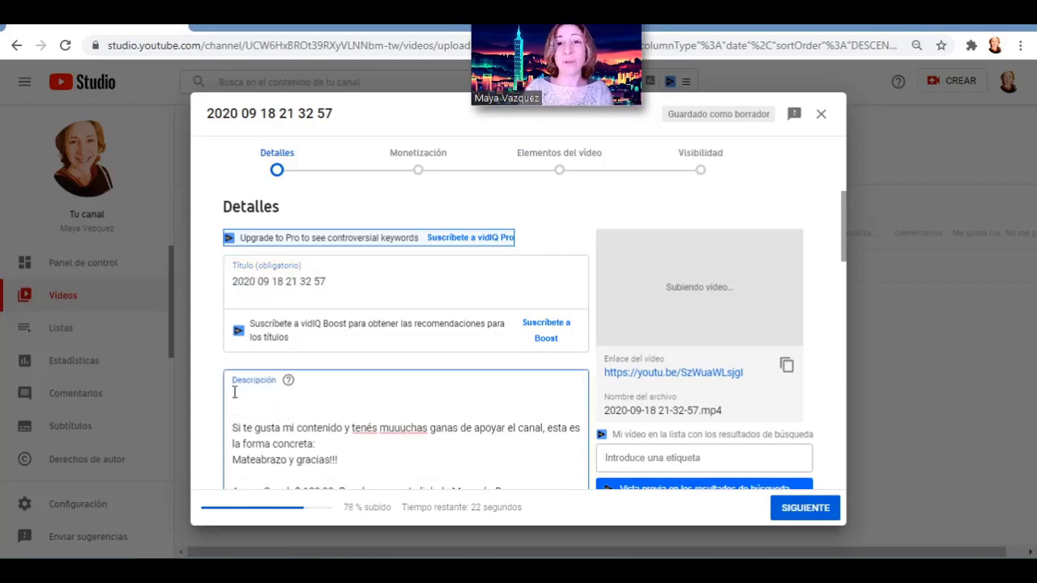
scroll(452, 463, down, 2)
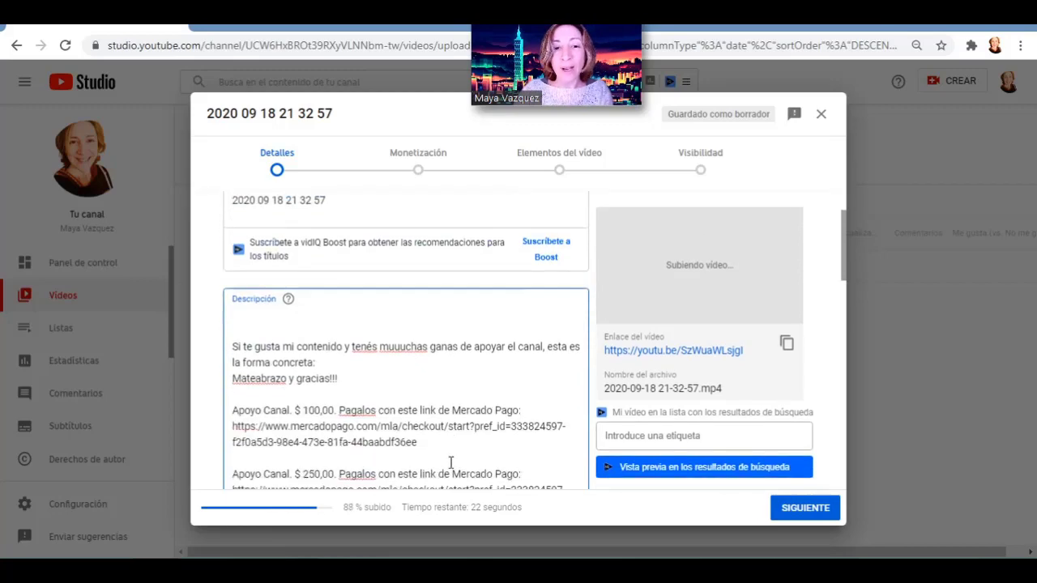
scroll(448, 463, down, 2)
scroll(454, 454, down, 6)
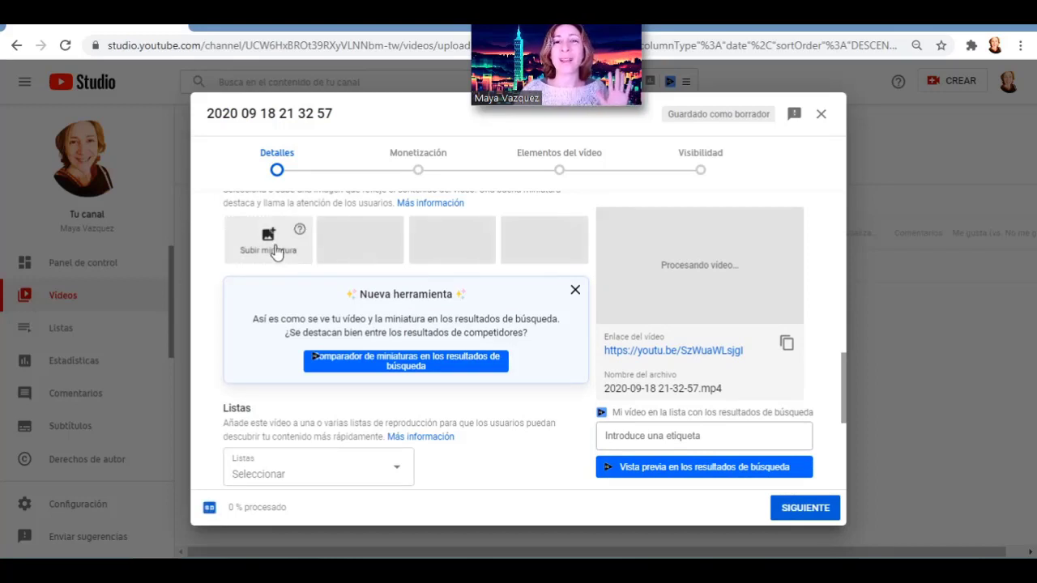
scroll(276, 255, up, 1)
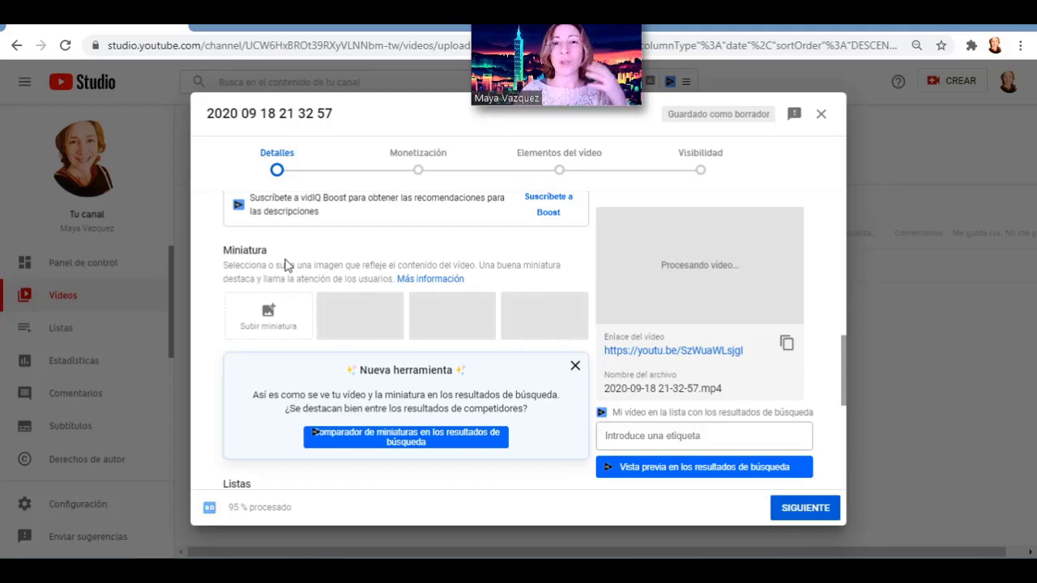
Add the video to the Mi selección playlist.
scroll(548, 398, down, 3)
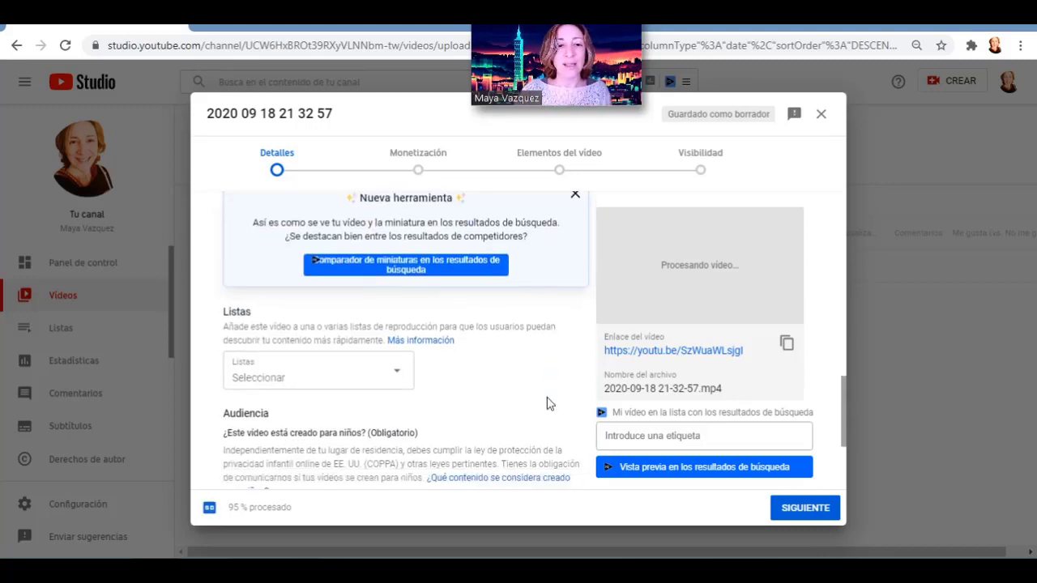
click(375, 324)
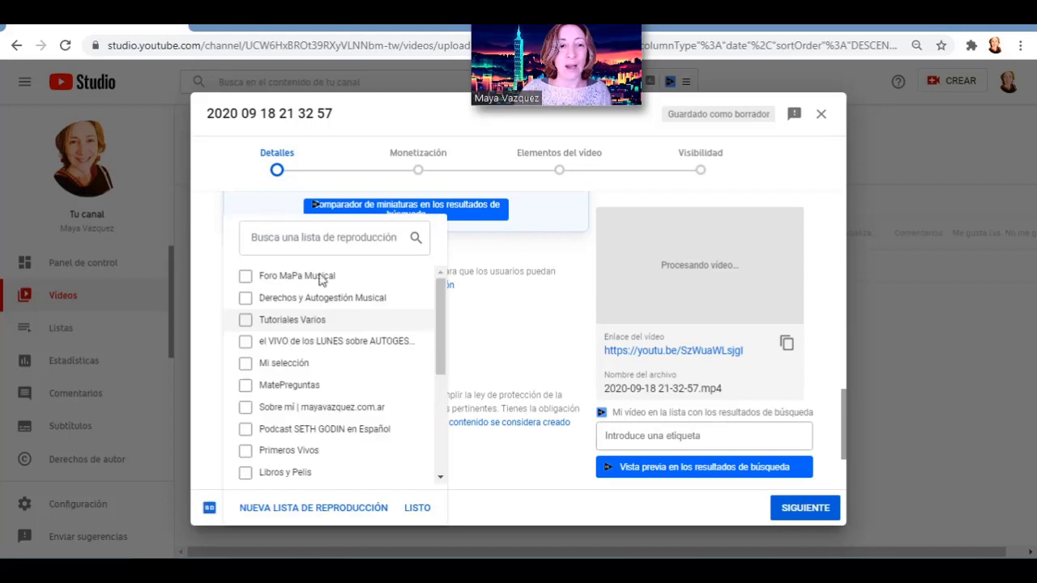
click(246, 366)
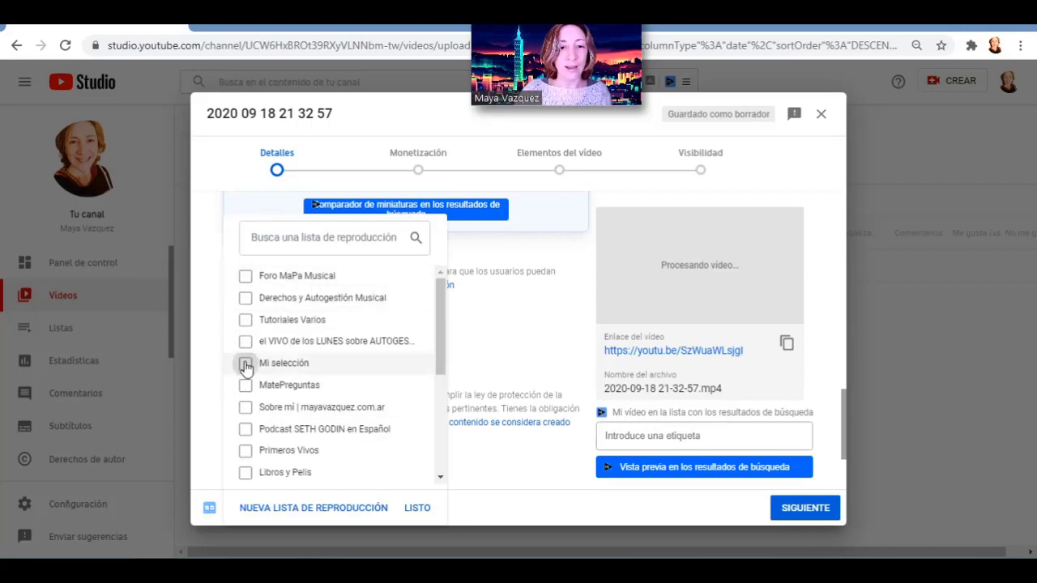
click(413, 508)
scroll(492, 402, down, 2)
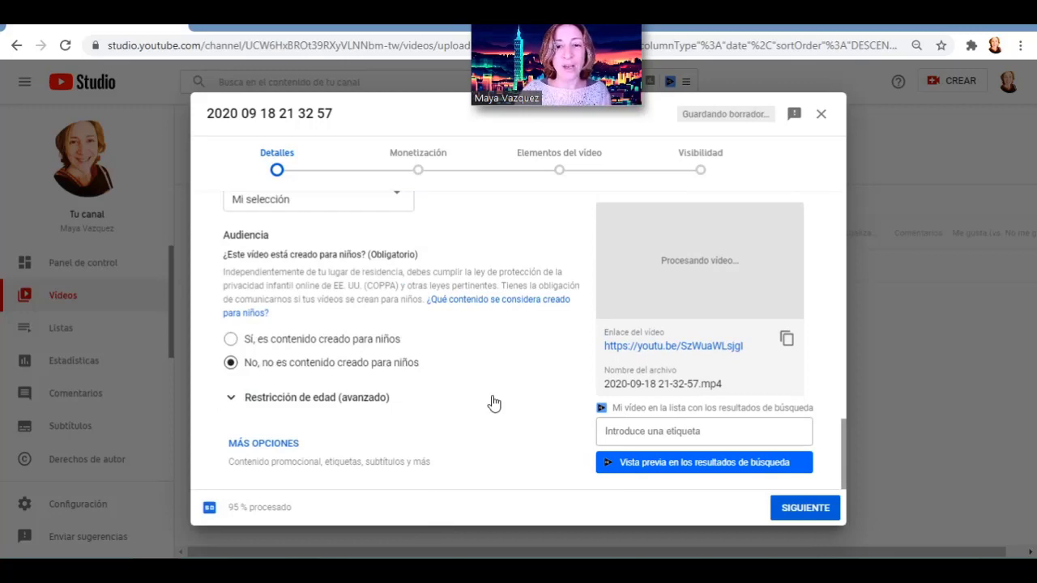
Expand MÁS OPCIONES and scroll down to review the tags and vidIQ recommended tags.
click(261, 443)
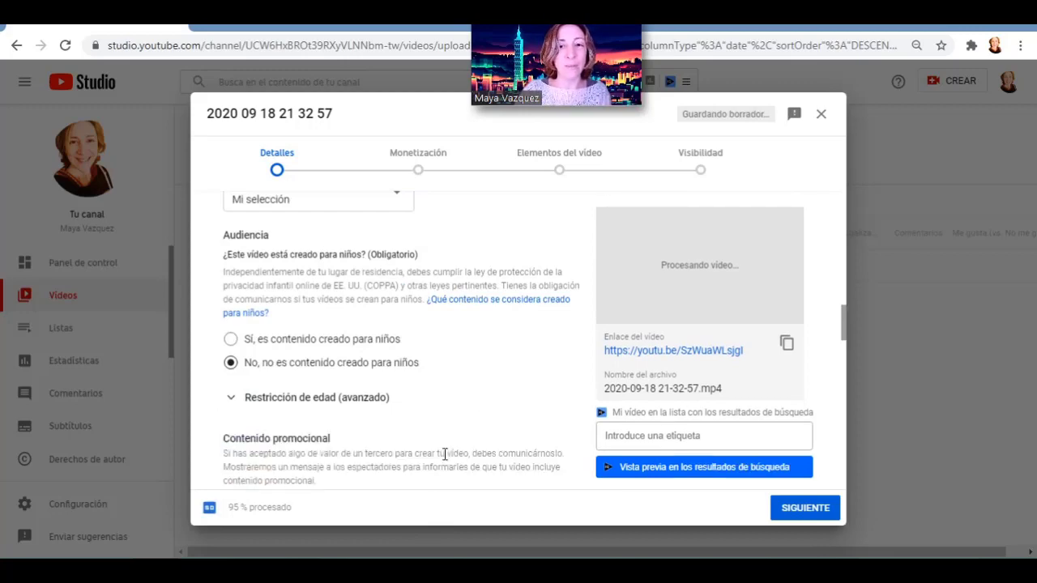
scroll(440, 447, down, 6)
scroll(456, 413, down, 2)
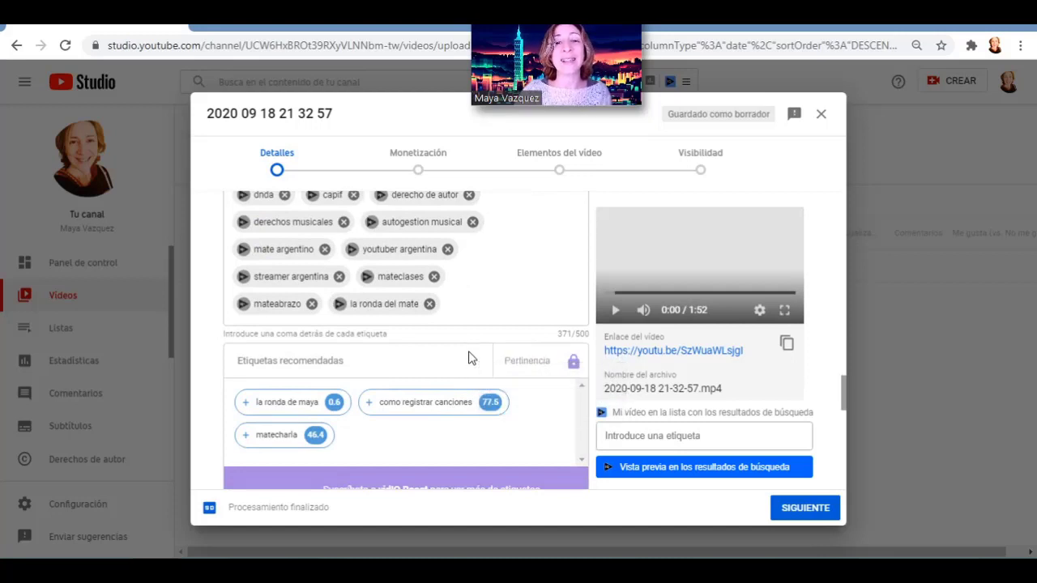
mouse_move(370, 409)
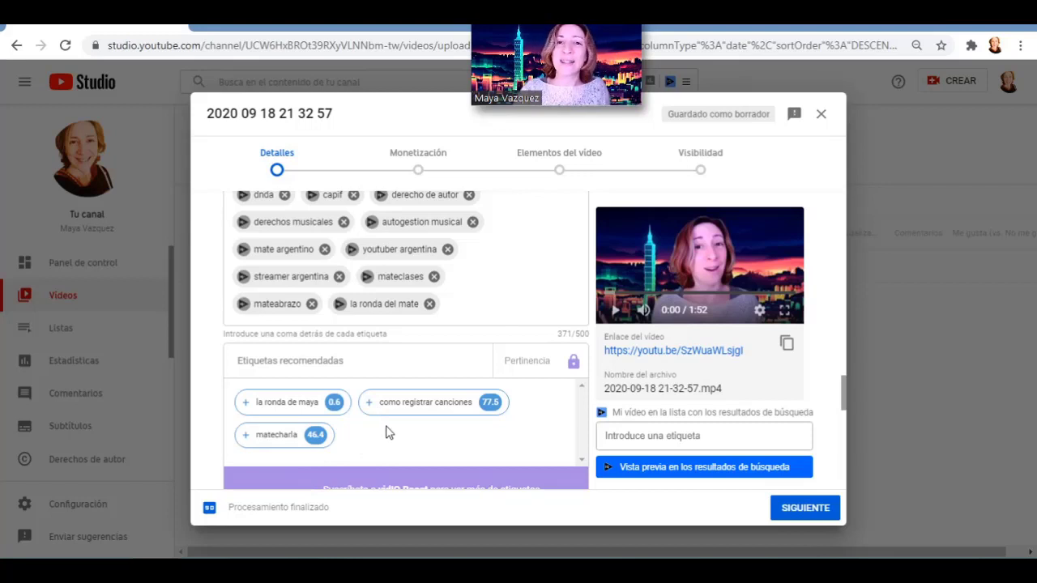
Set the Fecha de grabación to 18 sept. 2020.
scroll(384, 436, down, 4)
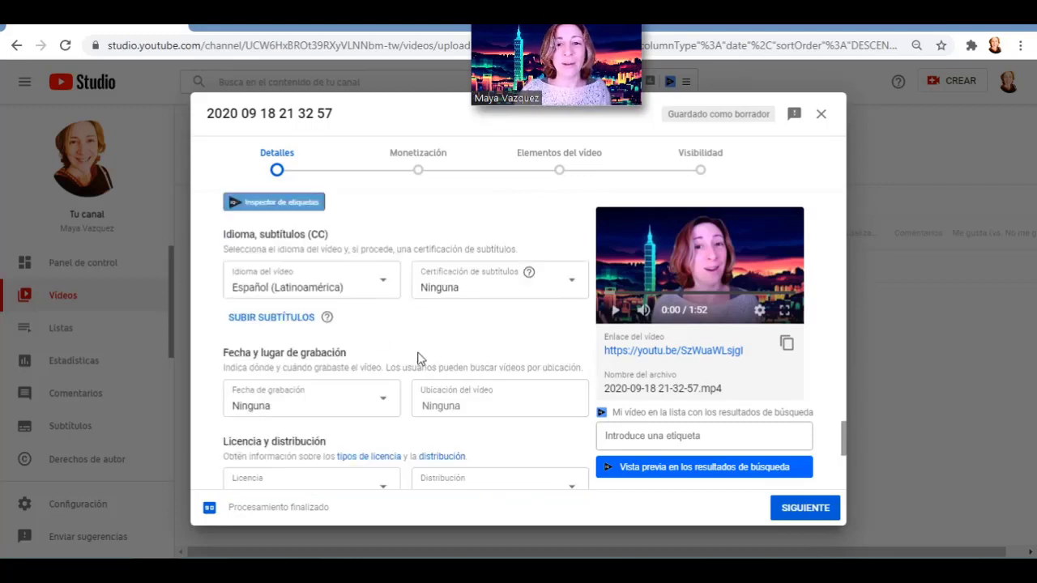
scroll(419, 358, down, 1)
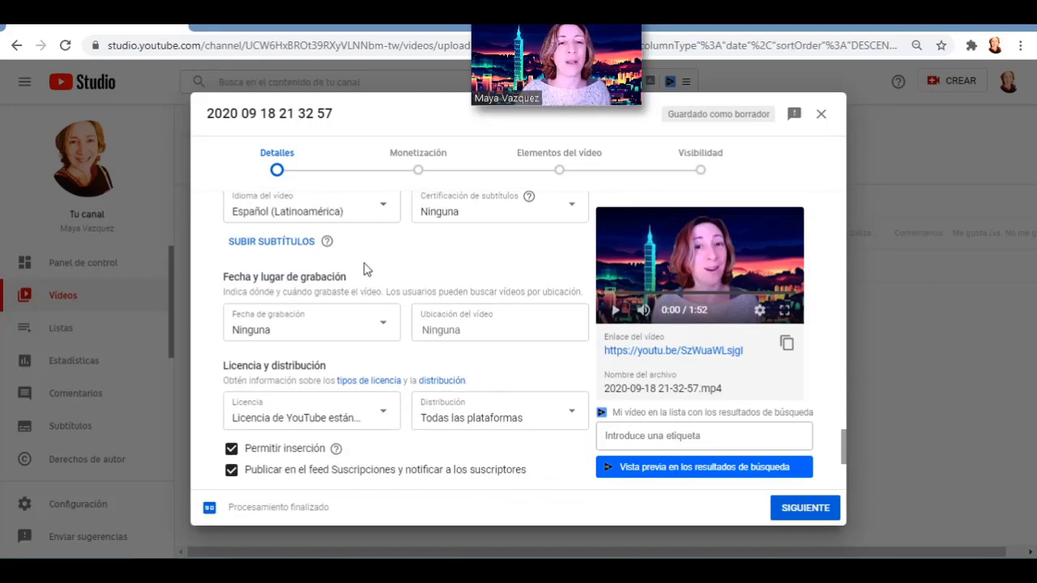
click(382, 336)
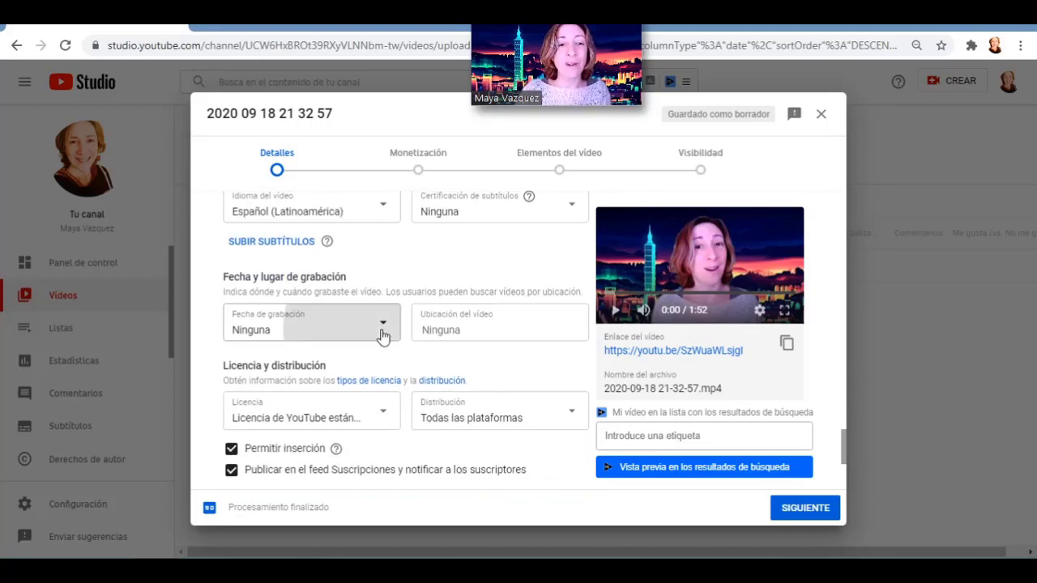
click(476, 334)
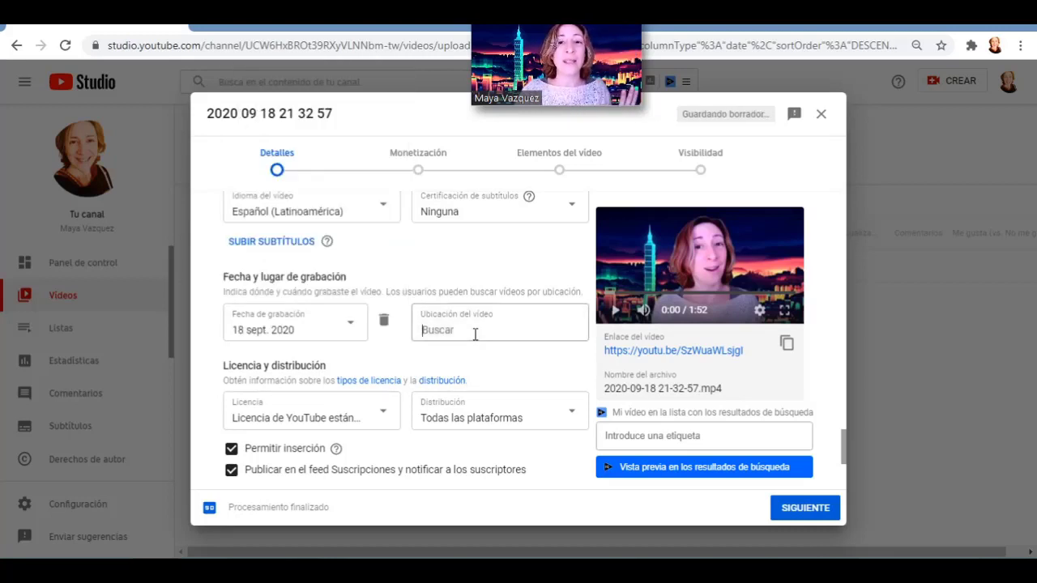
Append '#videoyoutube #probando #prueba' to the description and continue to Monetización.
scroll(475, 337, up, 5)
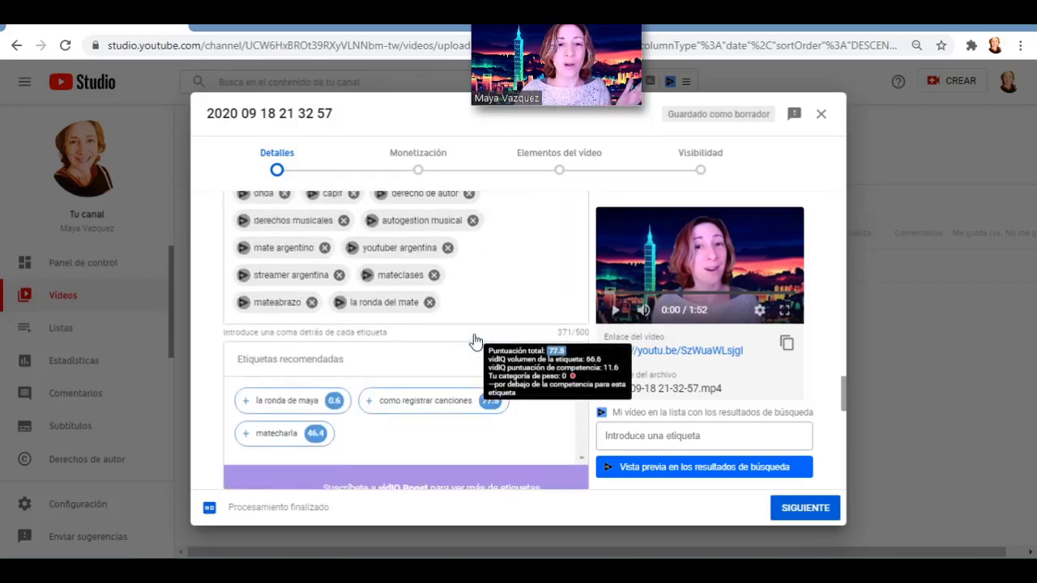
scroll(476, 341, up, 5)
scroll(476, 340, up, 3)
scroll(475, 340, up, 1)
scroll(475, 340, up, 1)
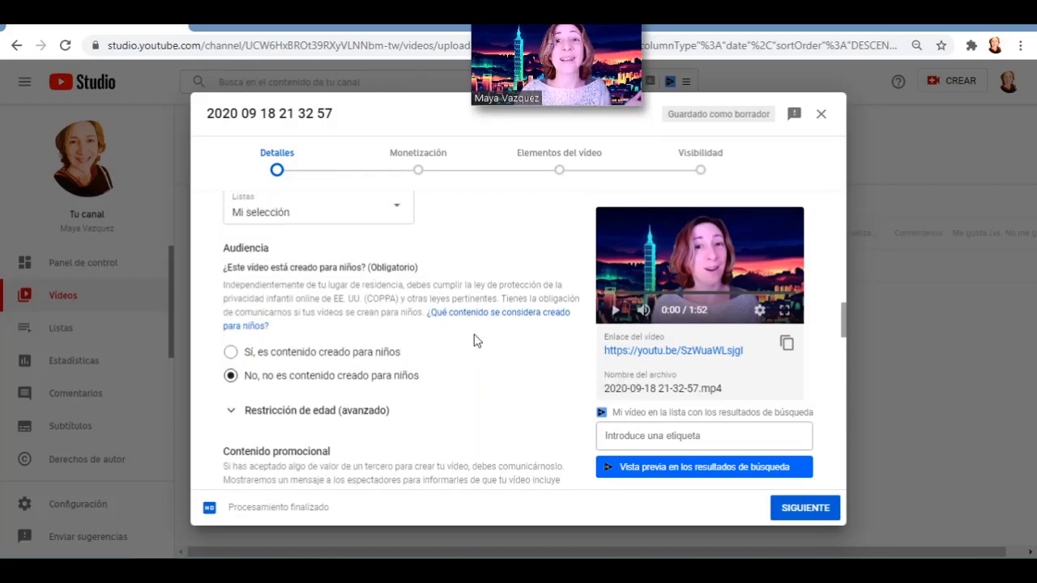
scroll(475, 340, up, 5)
scroll(476, 340, up, 5)
scroll(476, 337, up, 3)
scroll(475, 335, down, 3)
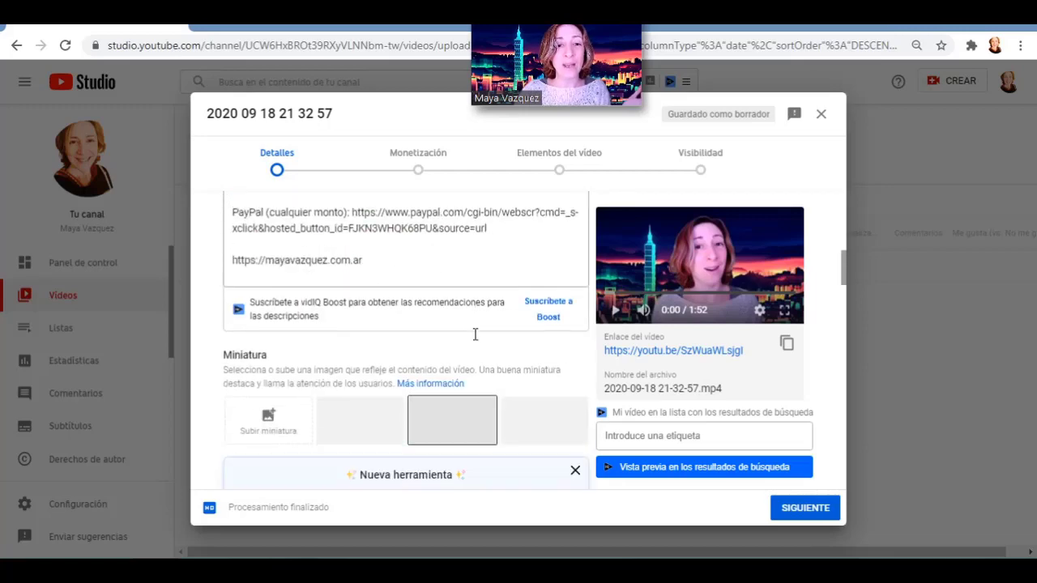
click(389, 268)
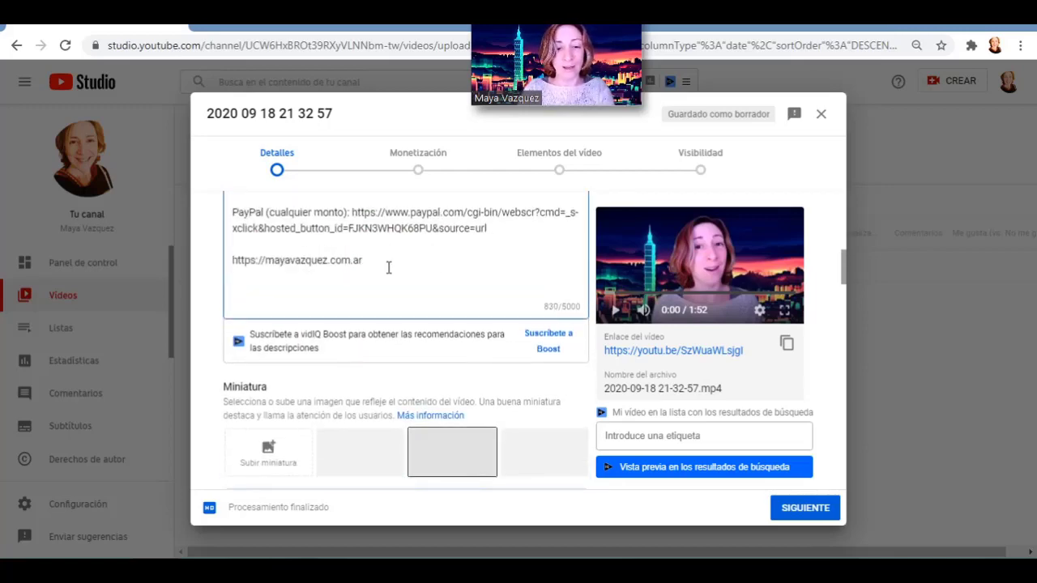
text(#videoyoutube #probando #prueba)
scroll(504, 340, down, 10)
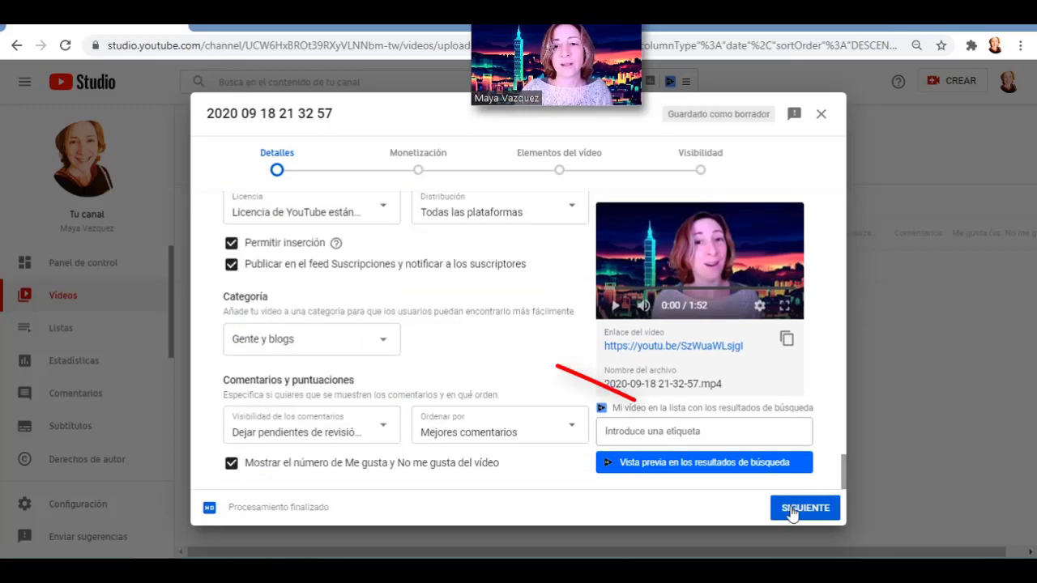
click(798, 510)
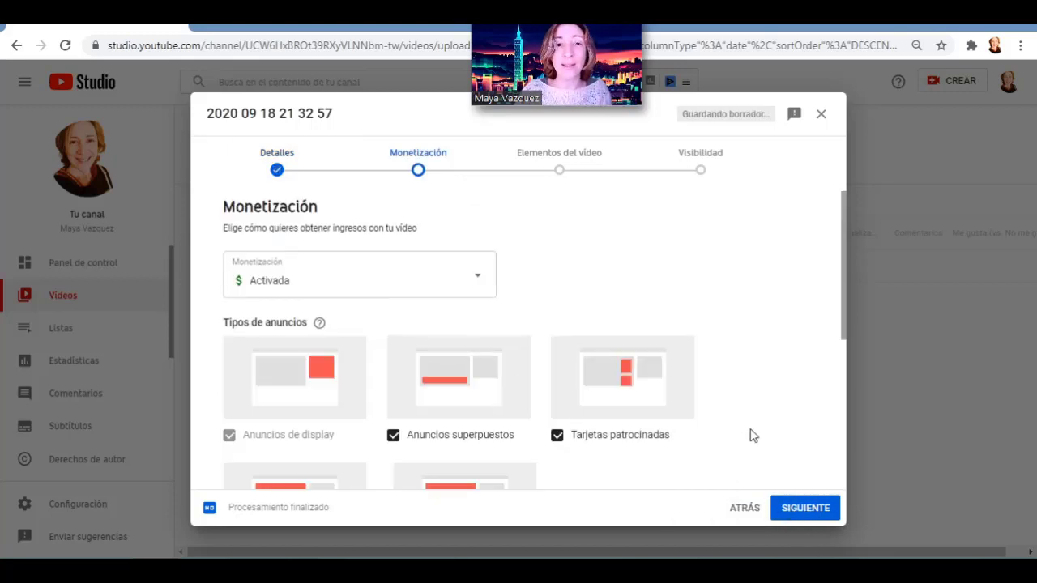
Add an end screen using the layout imported from the latest video.
click(826, 509)
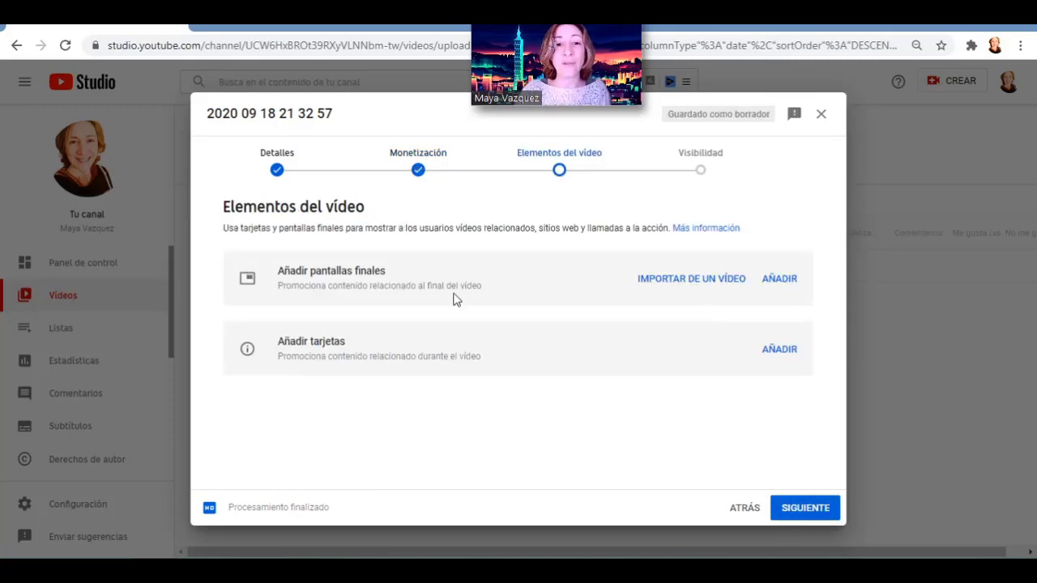
click(779, 278)
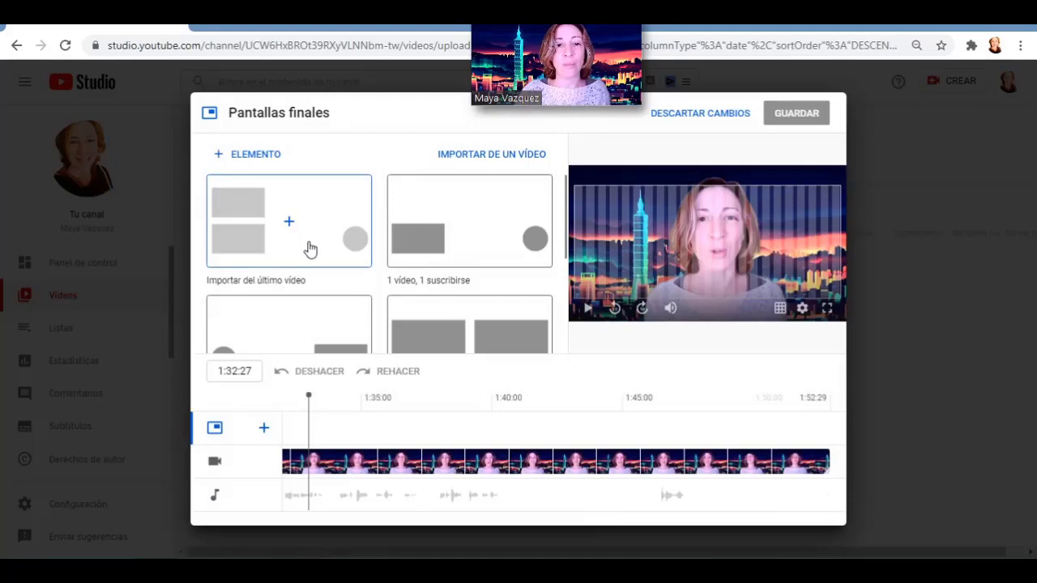
click(310, 249)
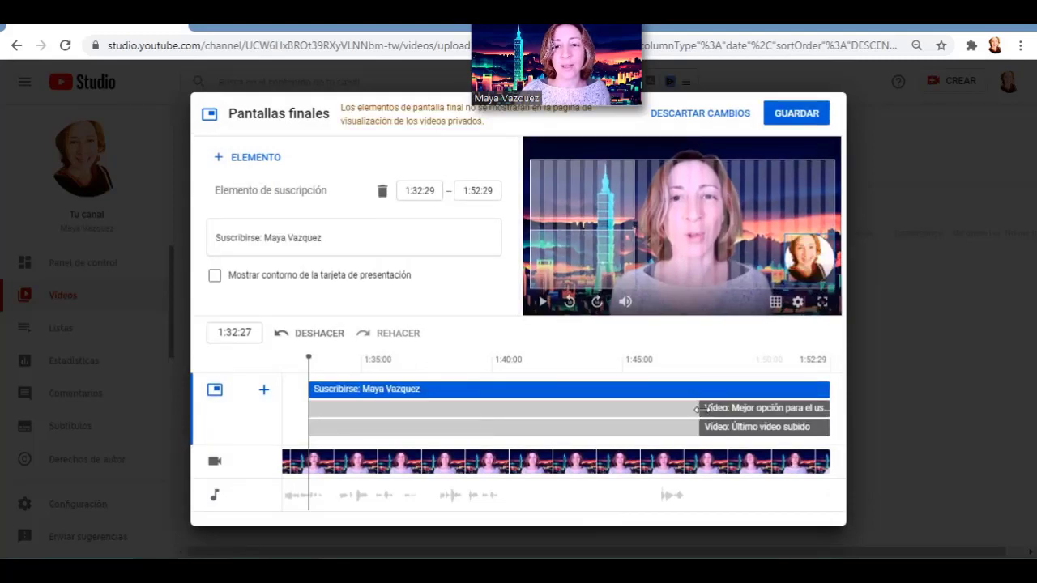
Stretch the Mejor opción element across the end screen, reposition the Último vídeo subido element, and save.
drag(696, 409, 308, 408)
click(596, 194)
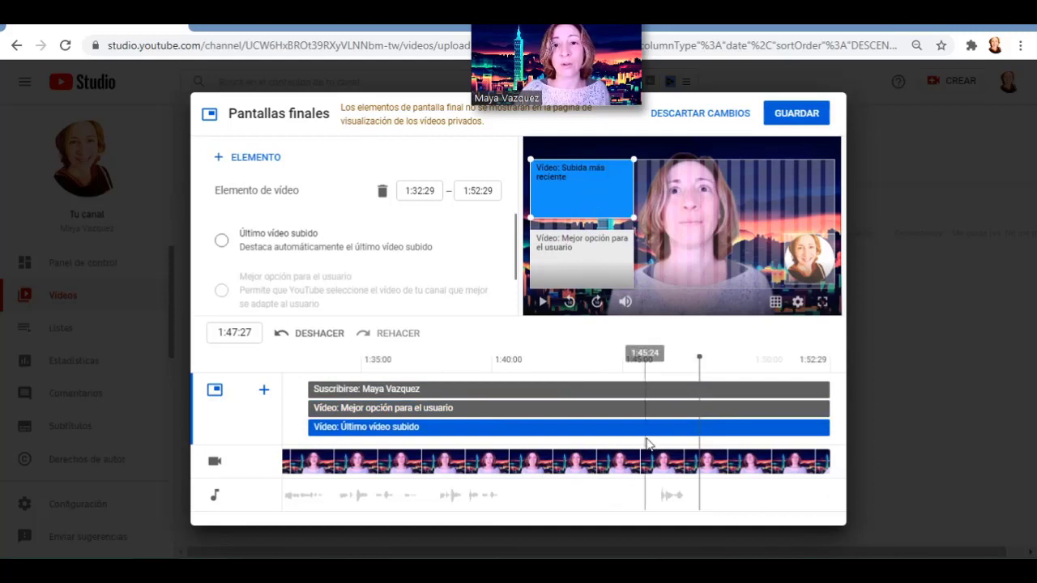
drag(564, 288, 746, 148)
drag(648, 139, 729, 120)
click(797, 118)
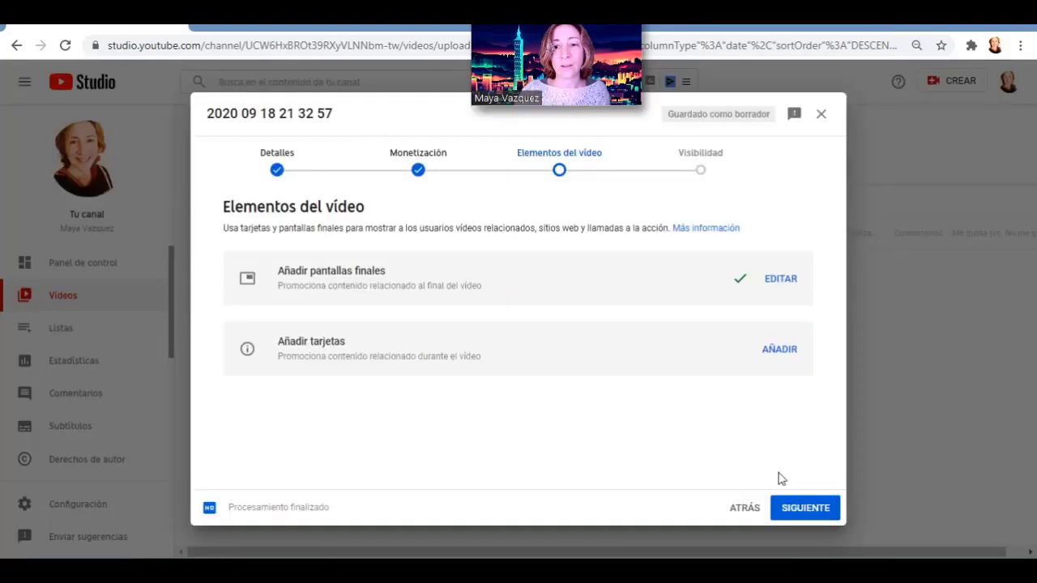
On Visibilidad, make the video Público as an immediate premiere.
click(802, 508)
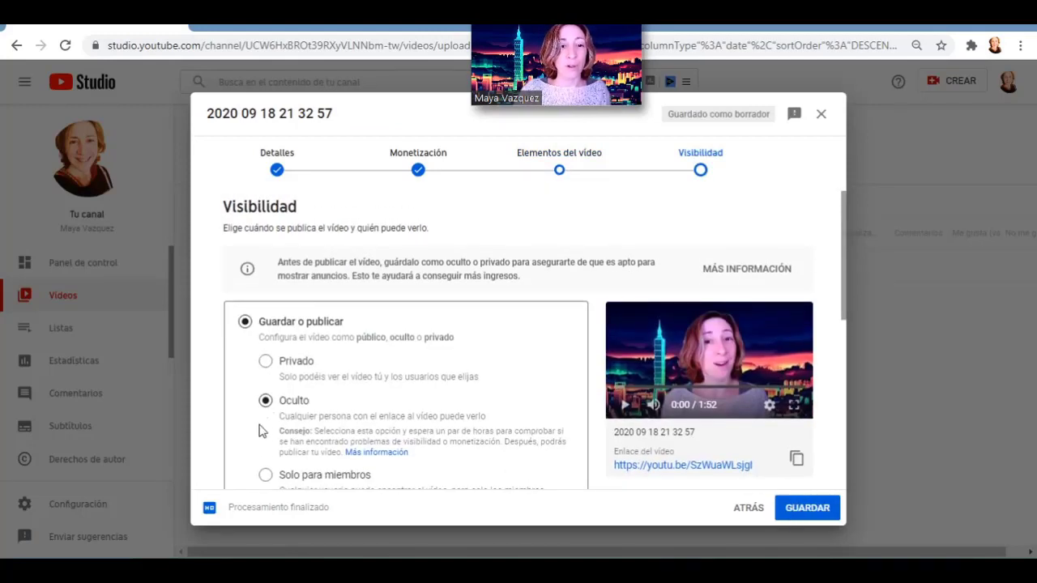
scroll(261, 431, down, 1)
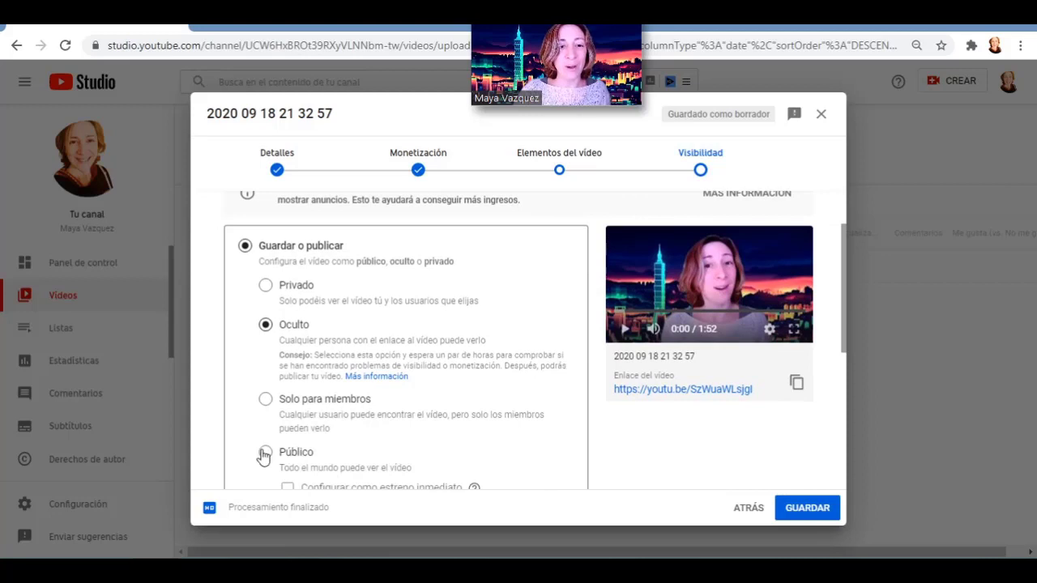
click(264, 453)
scroll(533, 441, down, 1)
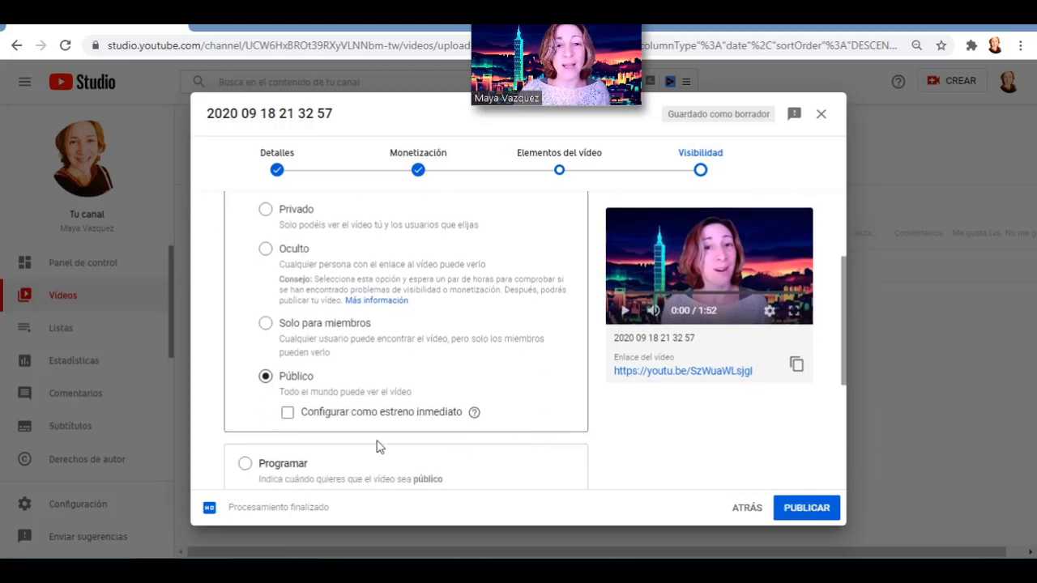
click(288, 414)
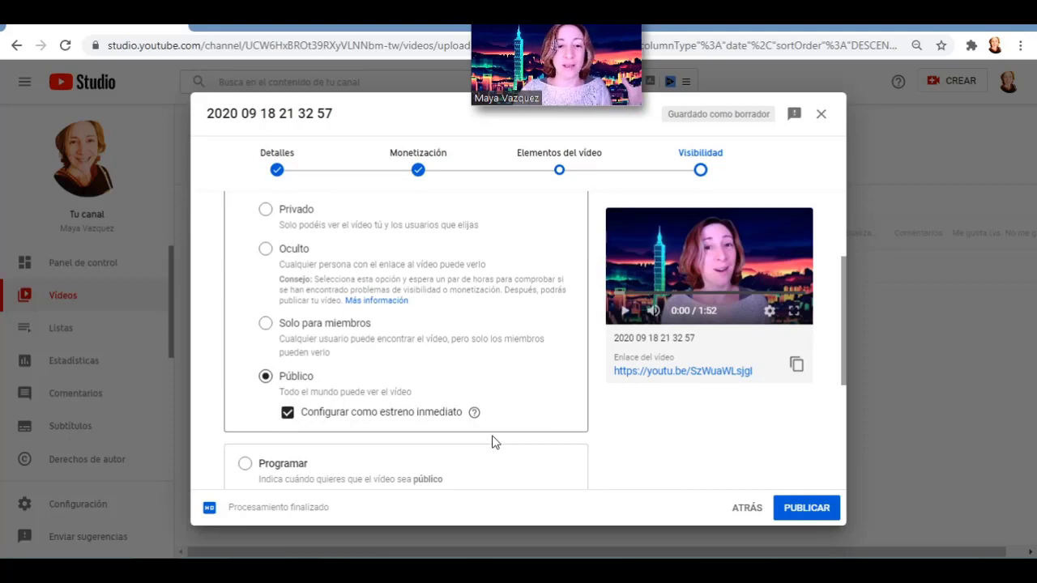
Switch to Programar for 19 sept. 2020 at 0:00 with Configurar como estreno ticked.
scroll(494, 442, down, 2)
click(245, 317)
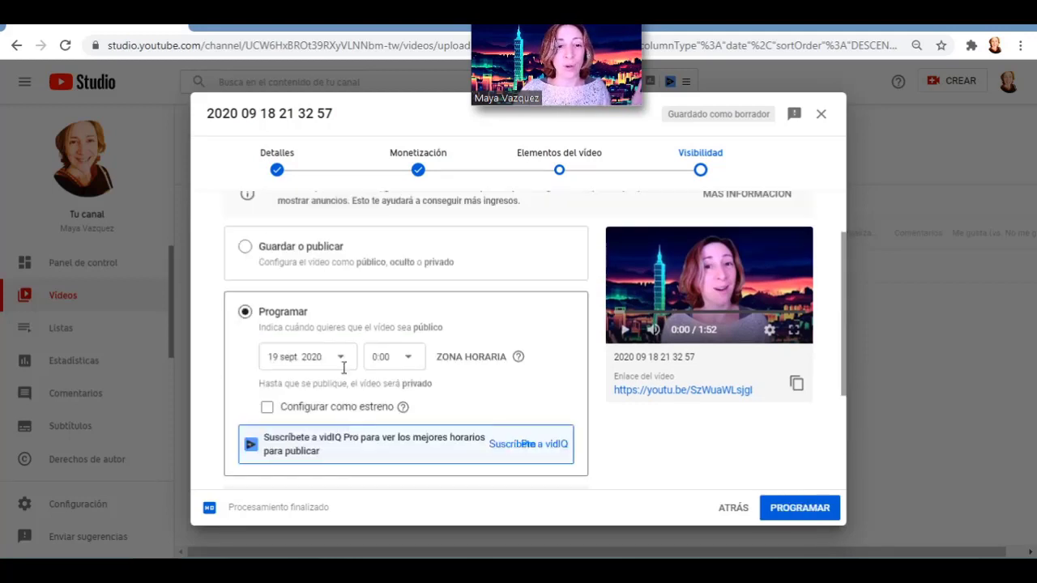
click(266, 413)
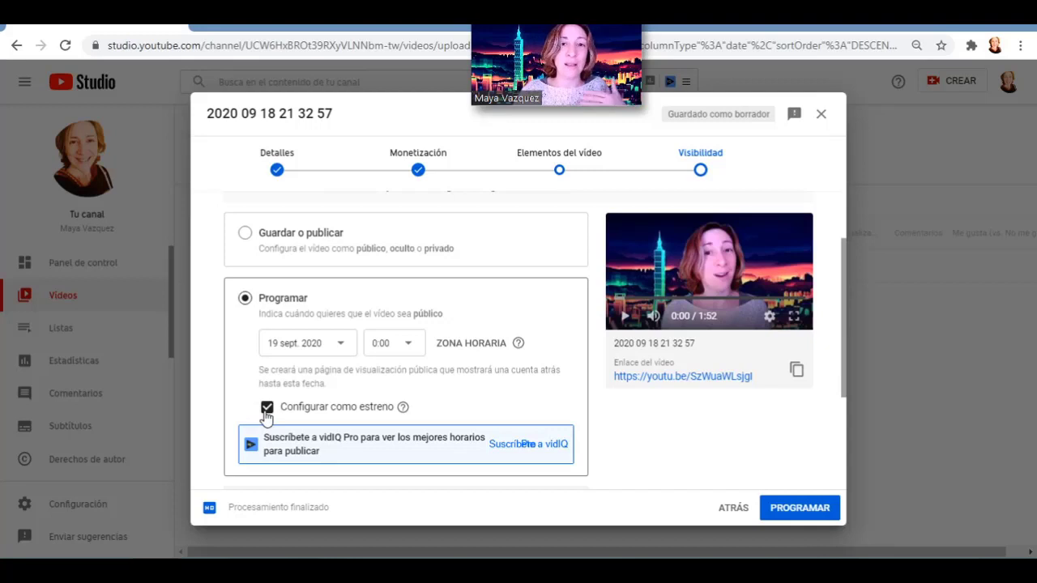
scroll(423, 458, down, 1)
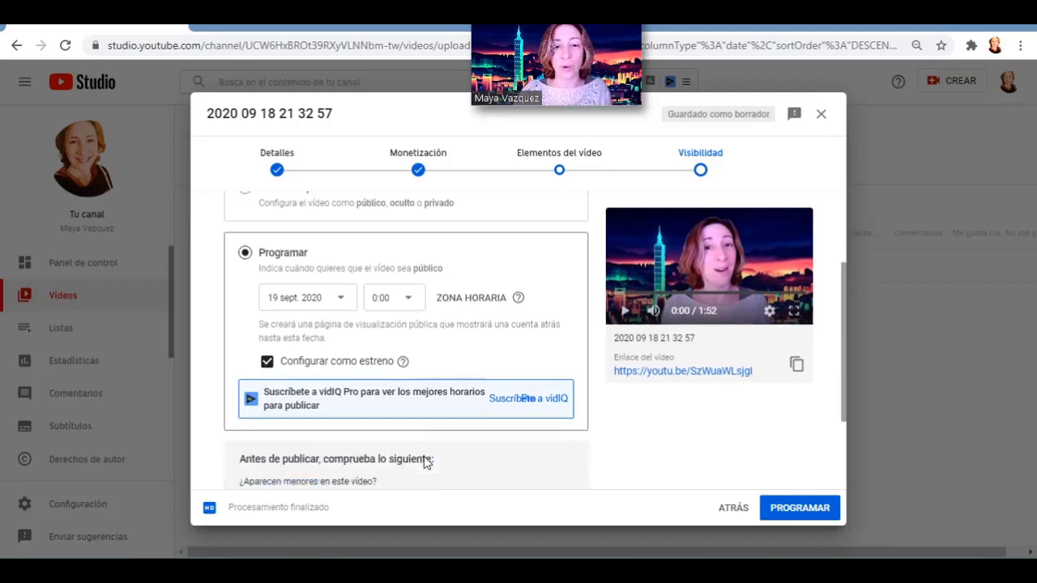
scroll(567, 478, down, 3)
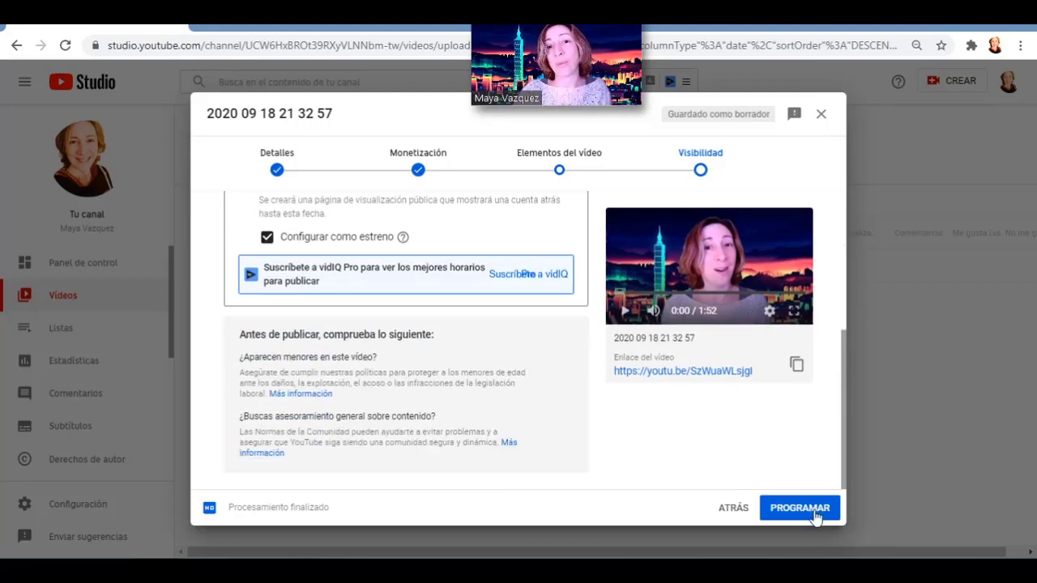